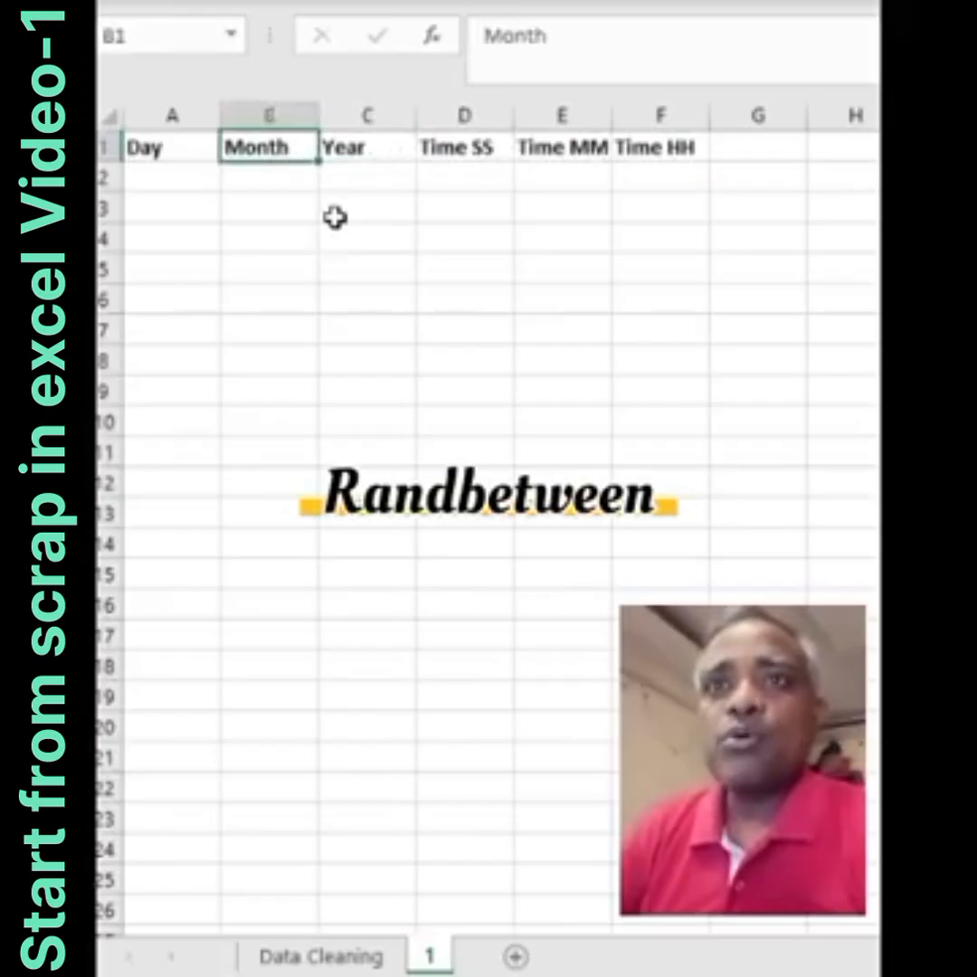
key(Down)
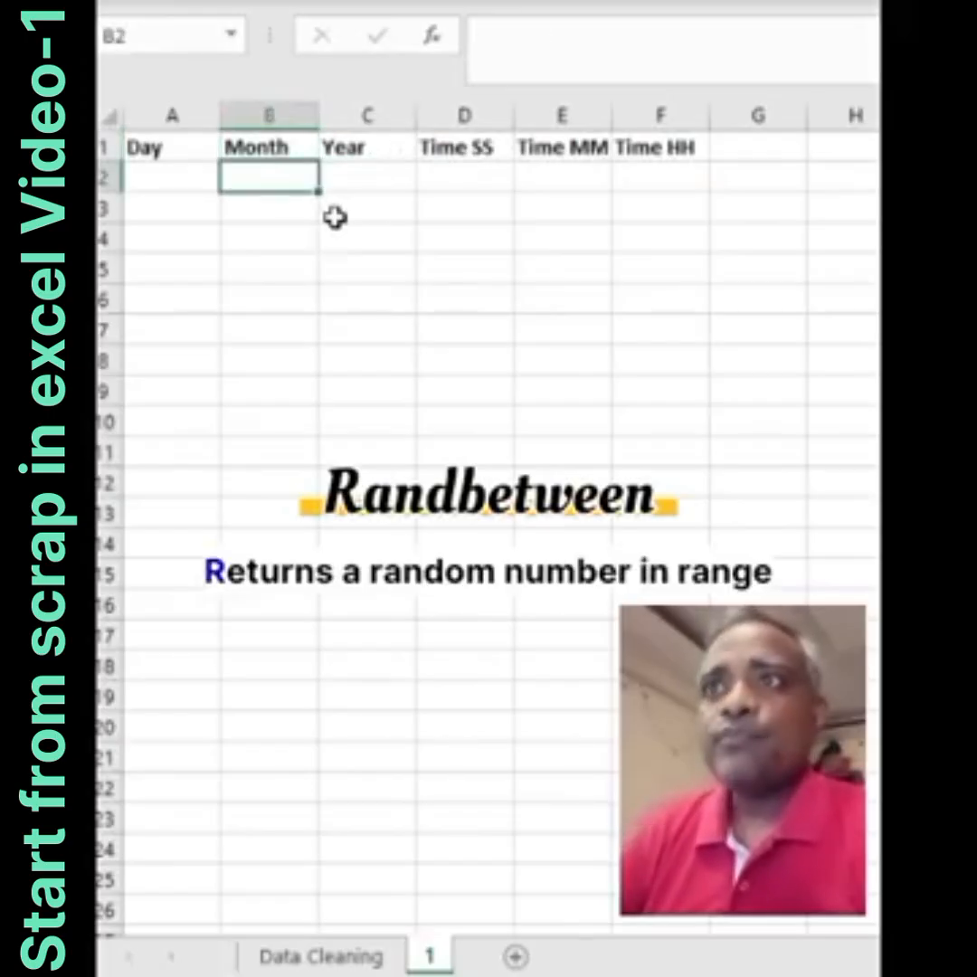
key(Right)
key(Right)
key(Right)
key(Right)
key(Right)
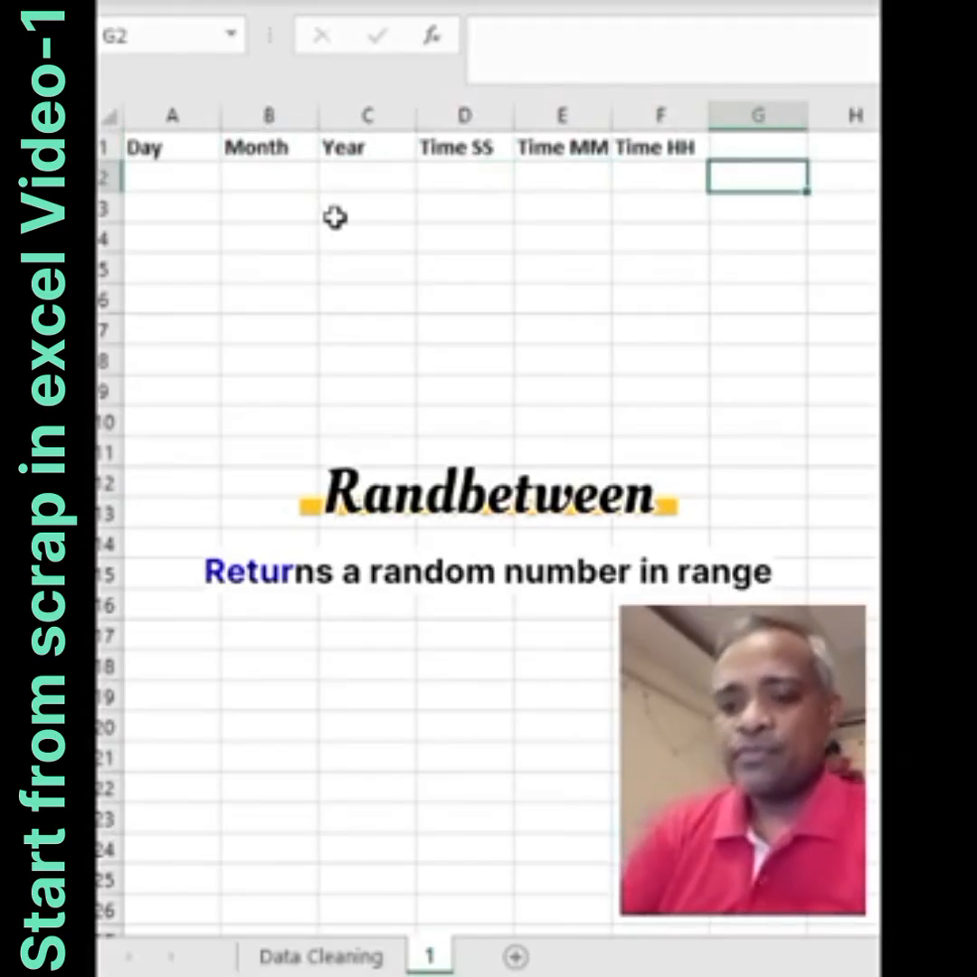
text(ra)
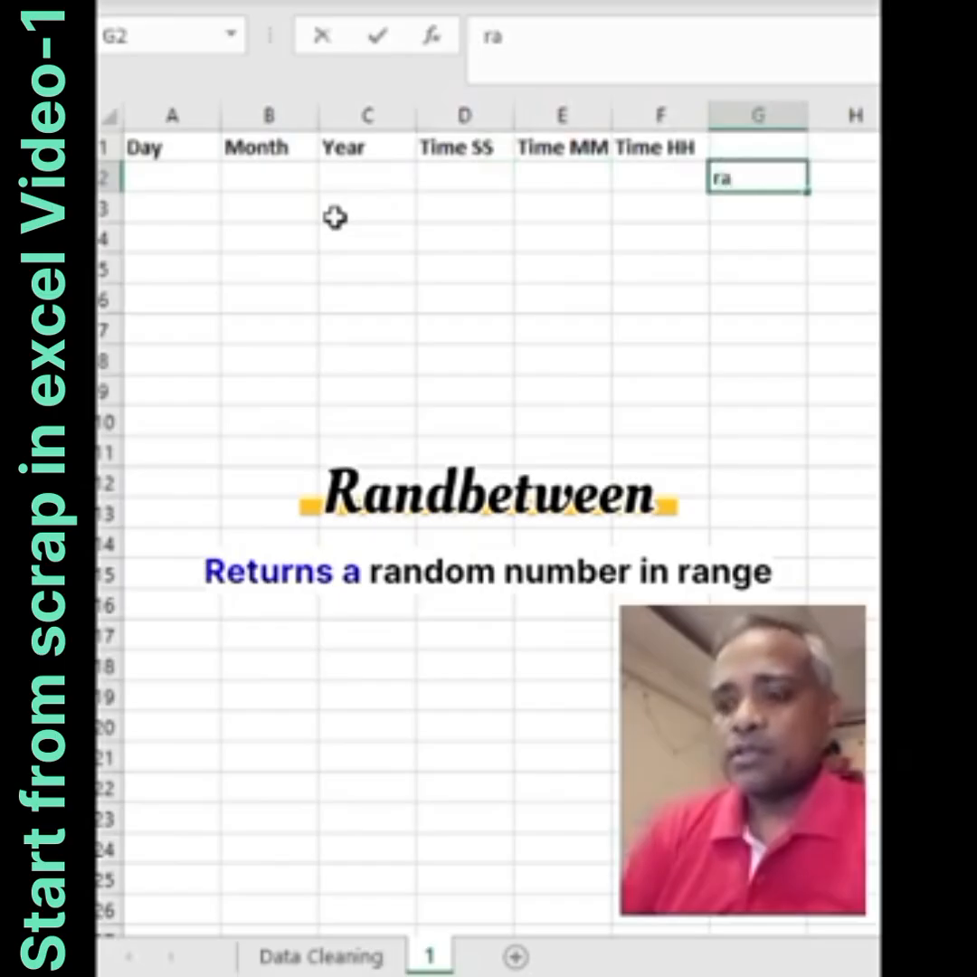
key(BackSpace)
key(BackSpace)
text(=ran)
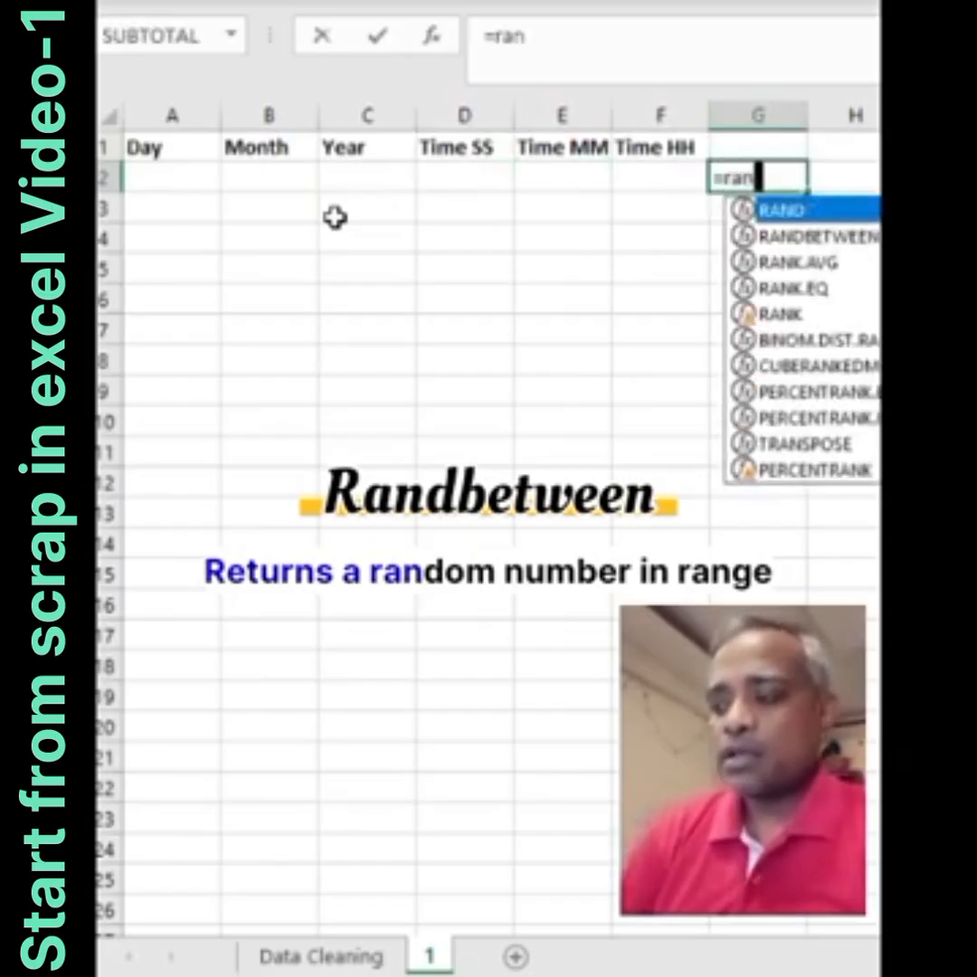
text(d)
key(Down)
key(Tab)
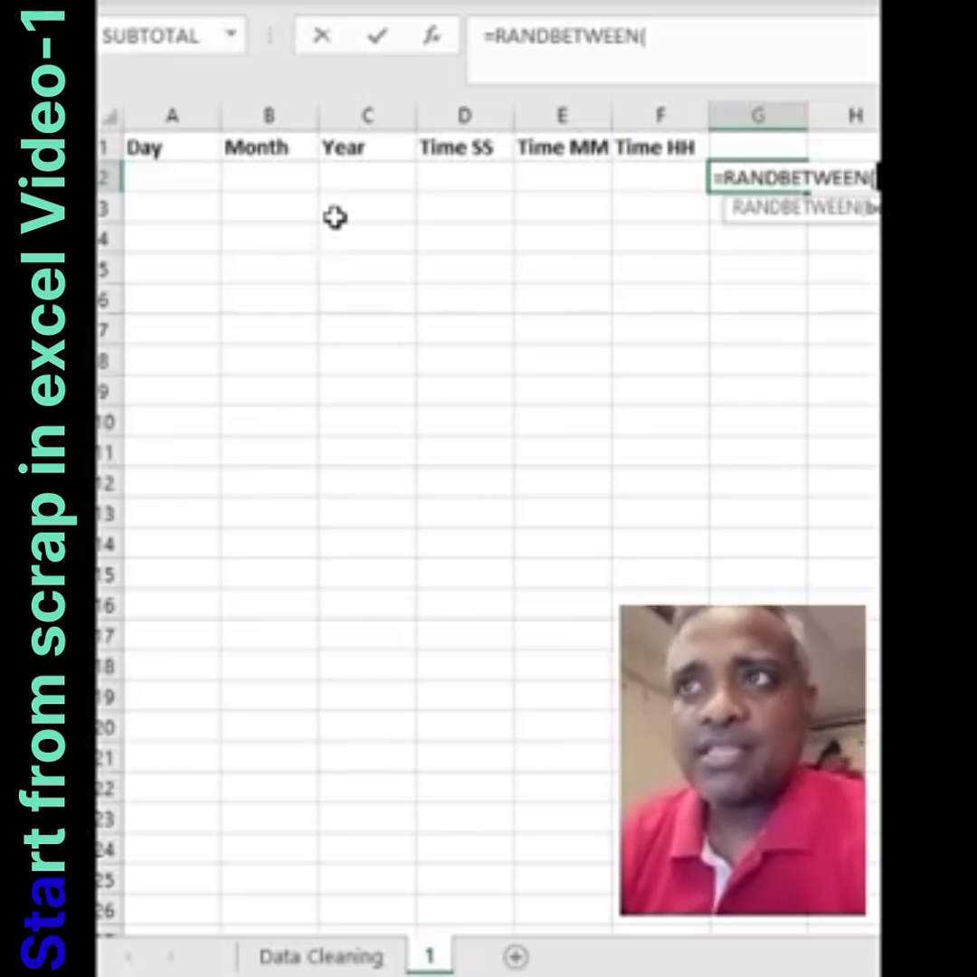
key(Escape)
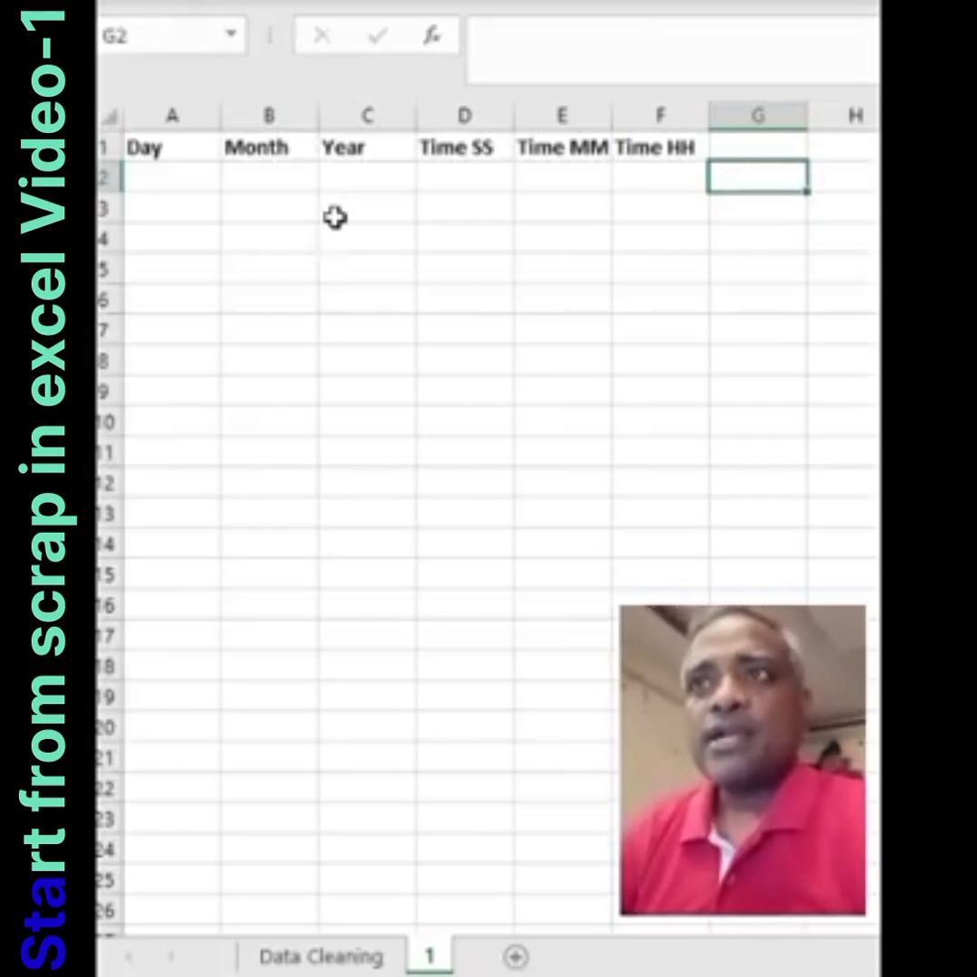
Fill the Day column cells A2:A31 with the formula =RANDBETWEEN(1,31) in a single entry
key(Up)
key(Home)
key(Down)
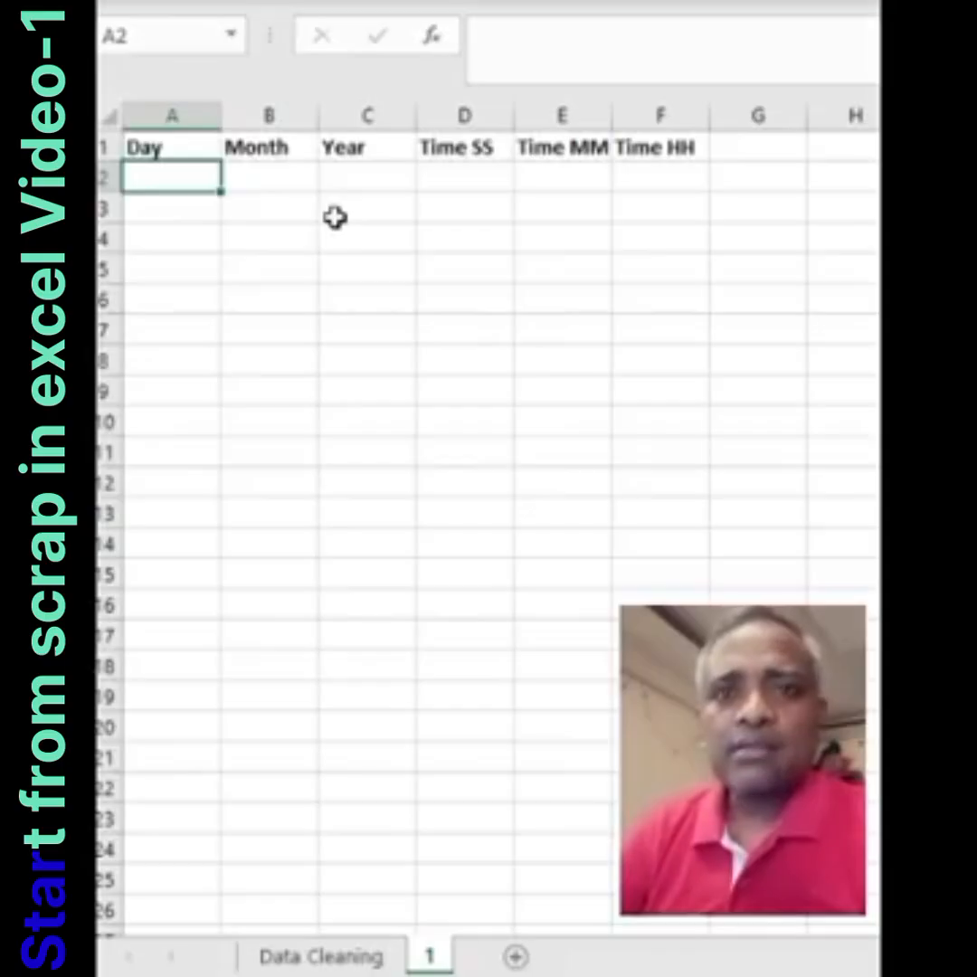
key(Up)
key(Down)
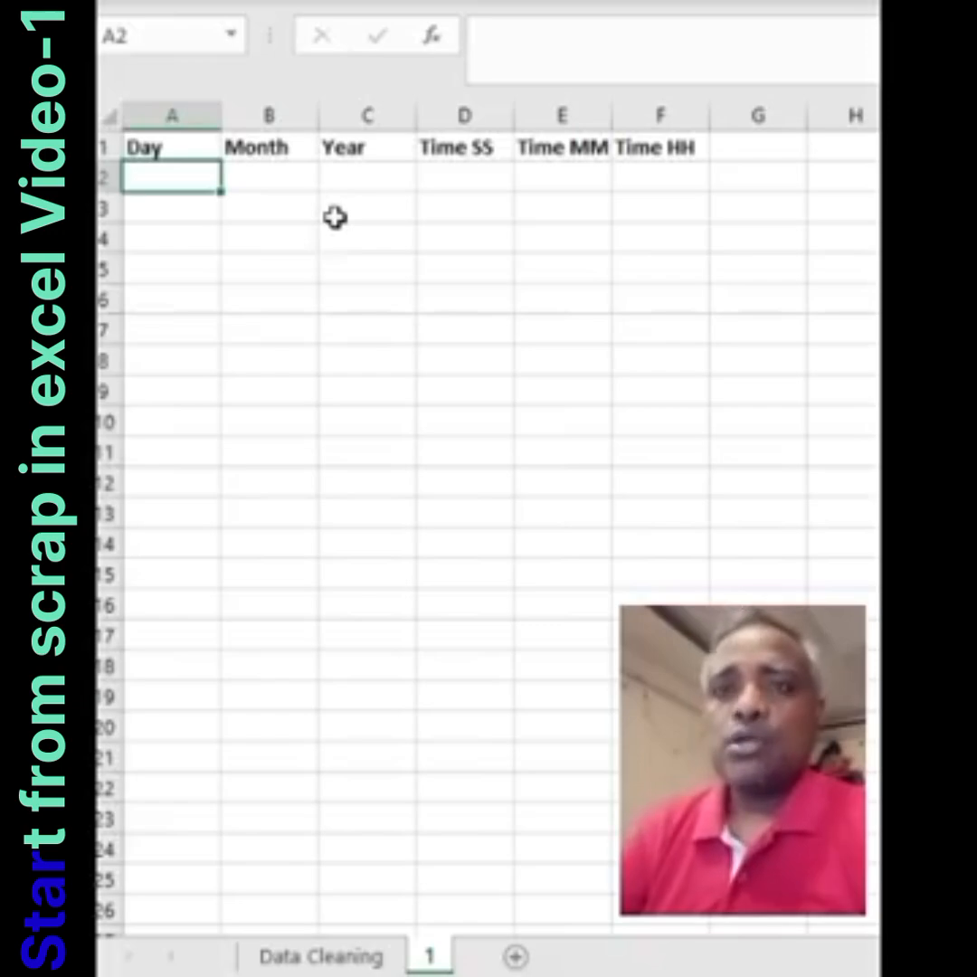
key(shift+Down)
key(shift+Down)
key(shift+Down)
key(shift+Down)
key(shift+Down)
key(shift+Down)
key(shift+Down)
key(shift+Down)
key(shift+Down)
key(shift+Down)
key(shift+Down)
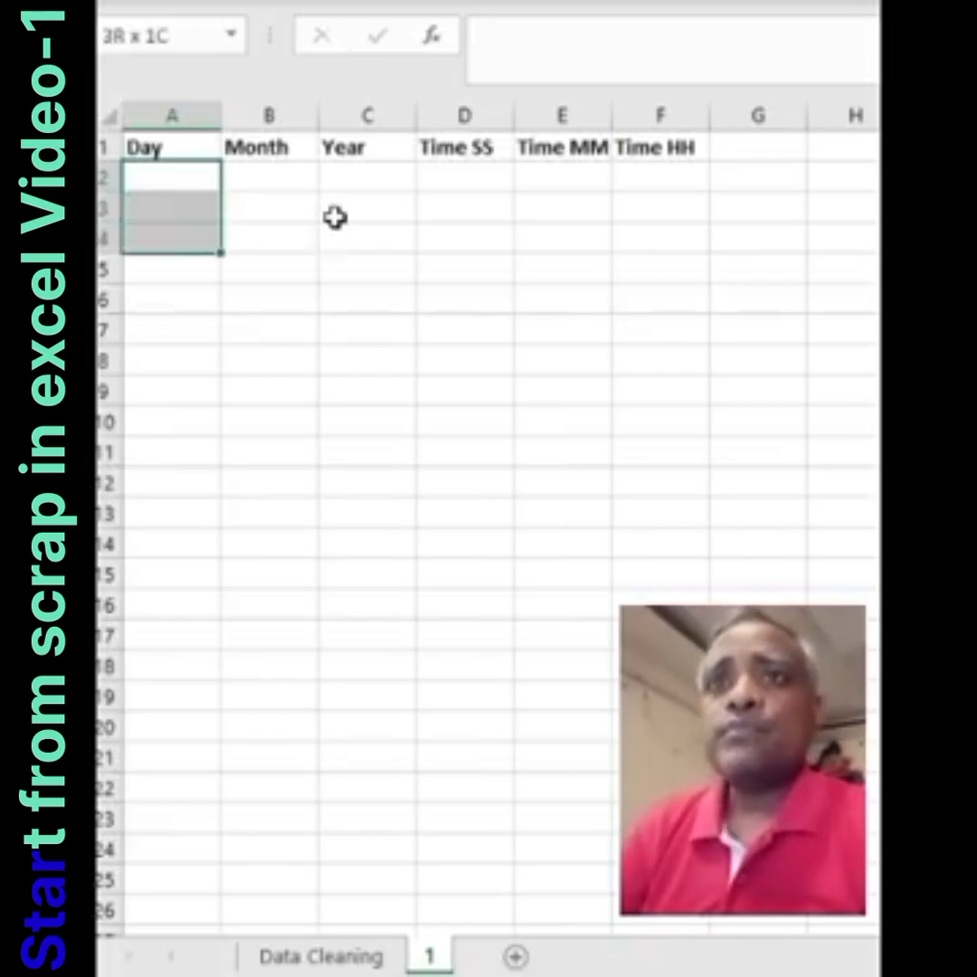
key(shift+Down)
key(shift+Down)
key(shift+Down)
key(shift+Down)
key(shift+Down)
key(shift+Down)
key(shift+Down)
key(shift+Down)
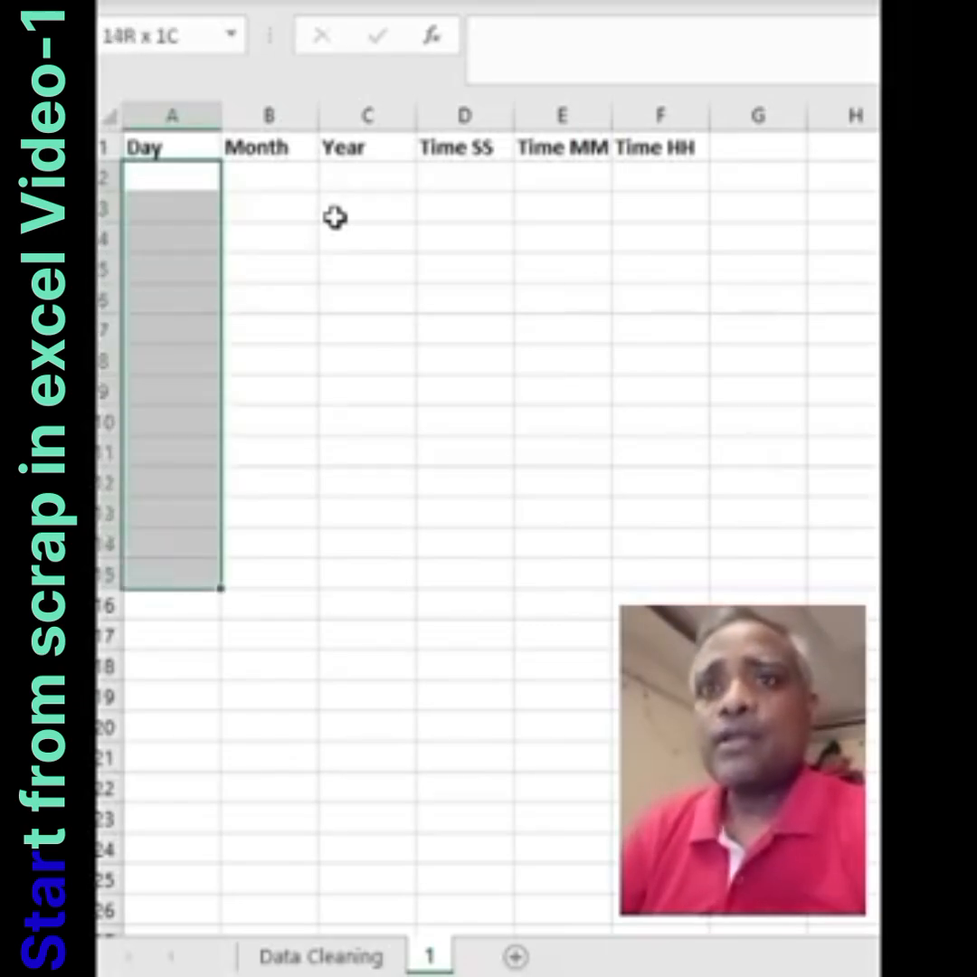
key(shift+Down)
key(shift+Down)
key(shift+Down)
key(shift+Down)
key(shift+Down)
key(shift+Down)
key(shift+Down)
key(shift+Down)
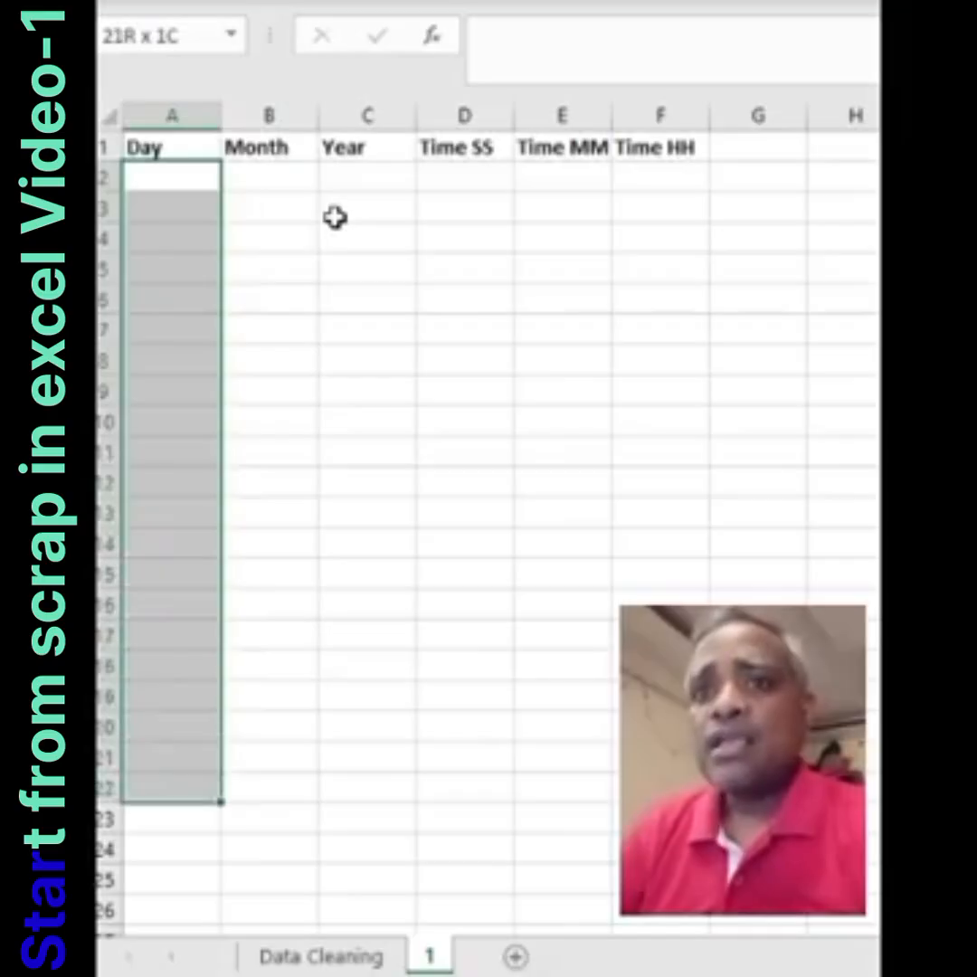
key(shift+Down)
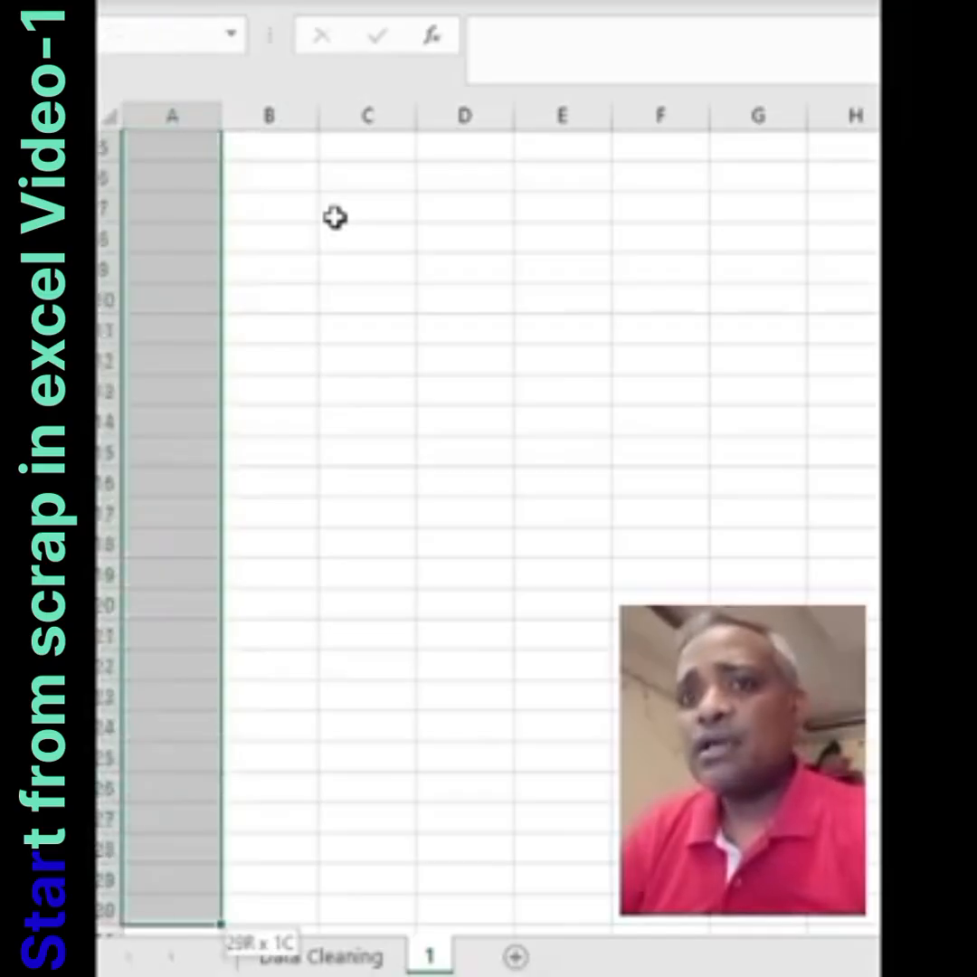
key(shift+Down)
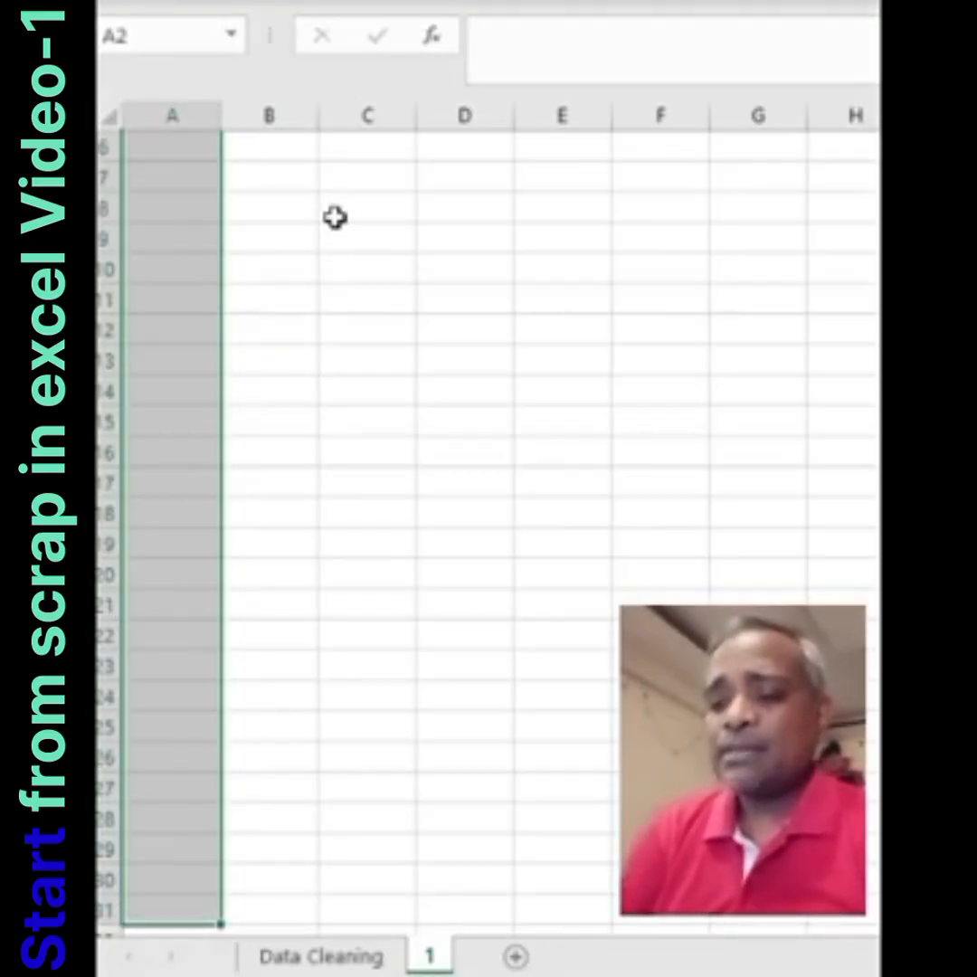
text(=)
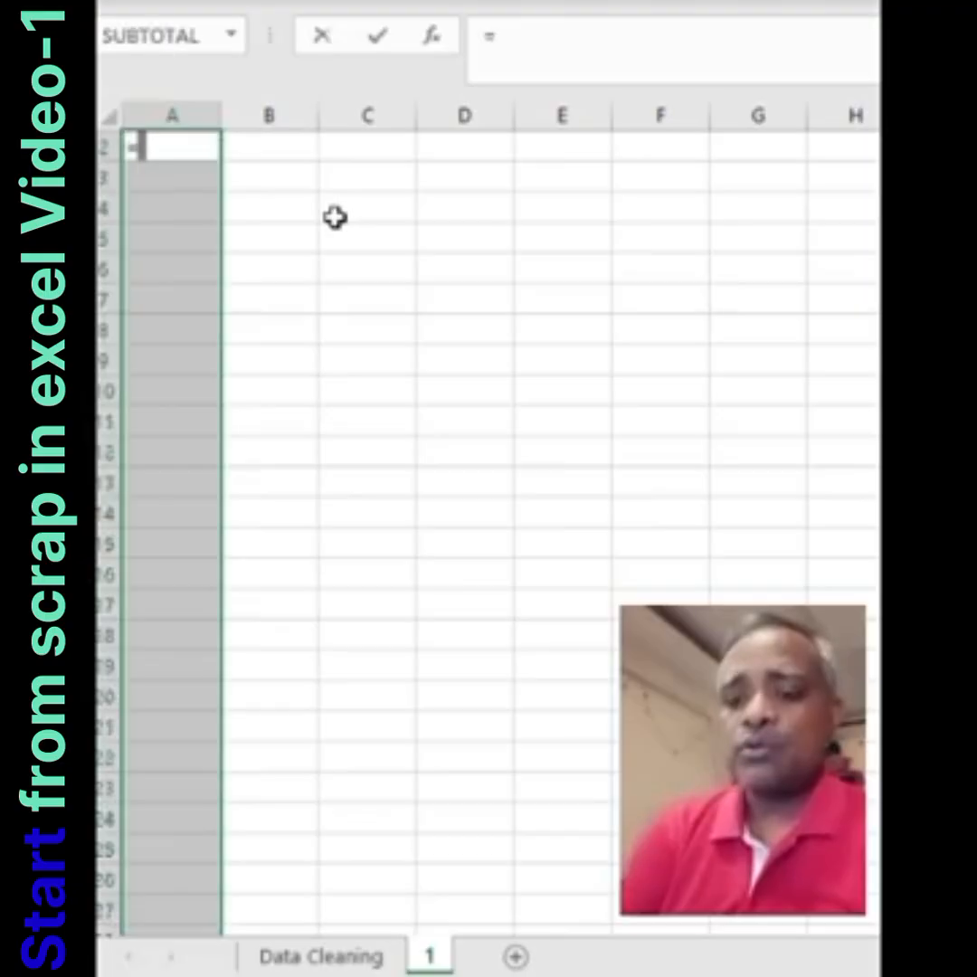
text(randb)
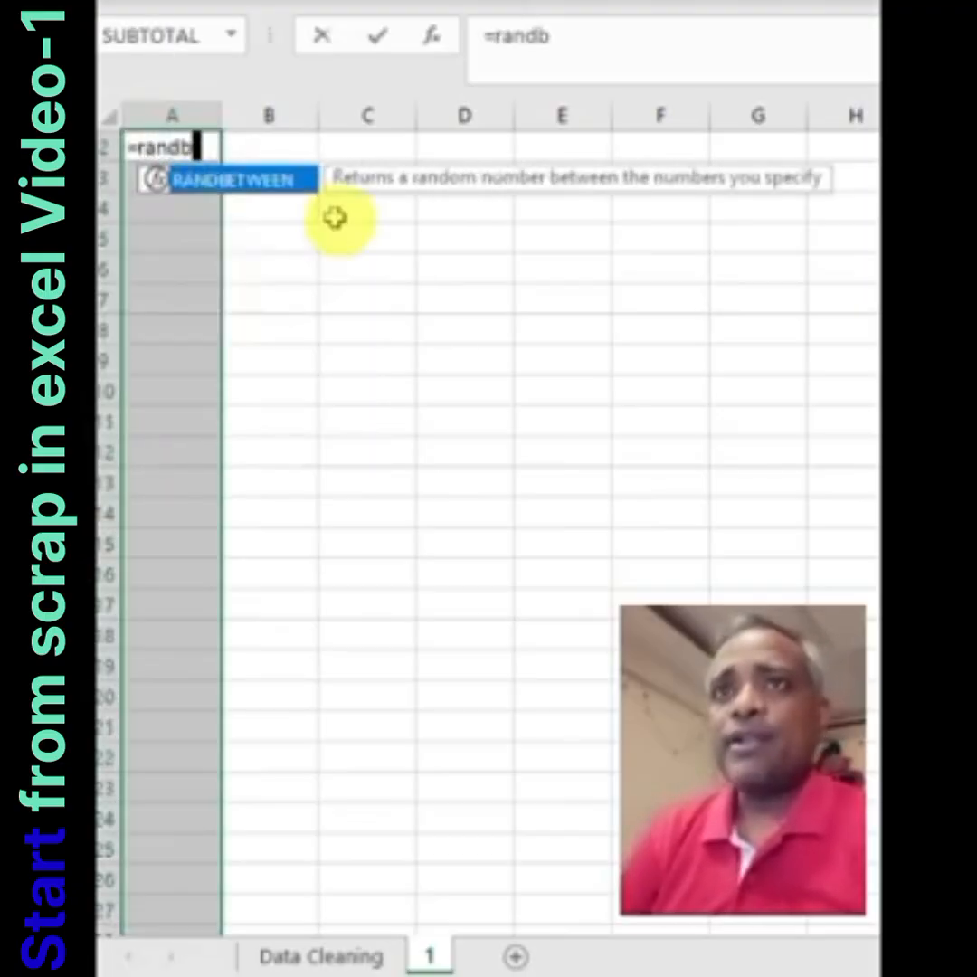
key(Tab)
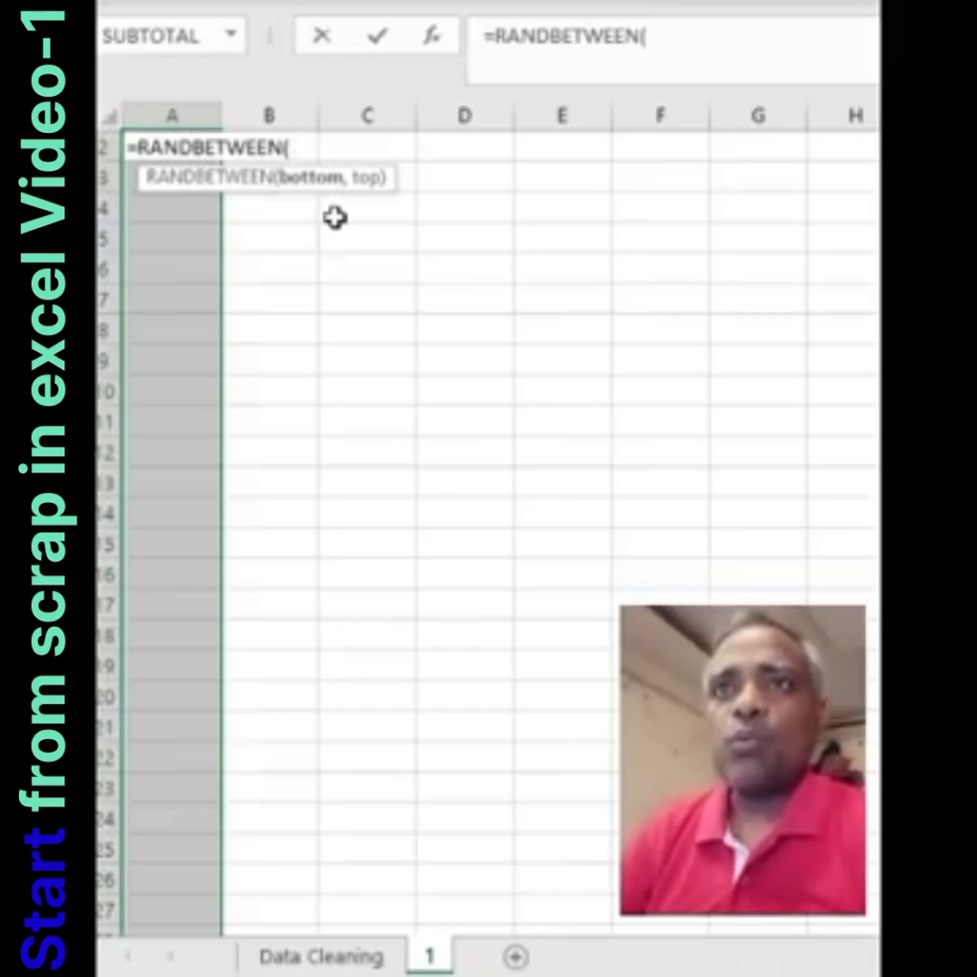
text(1,)
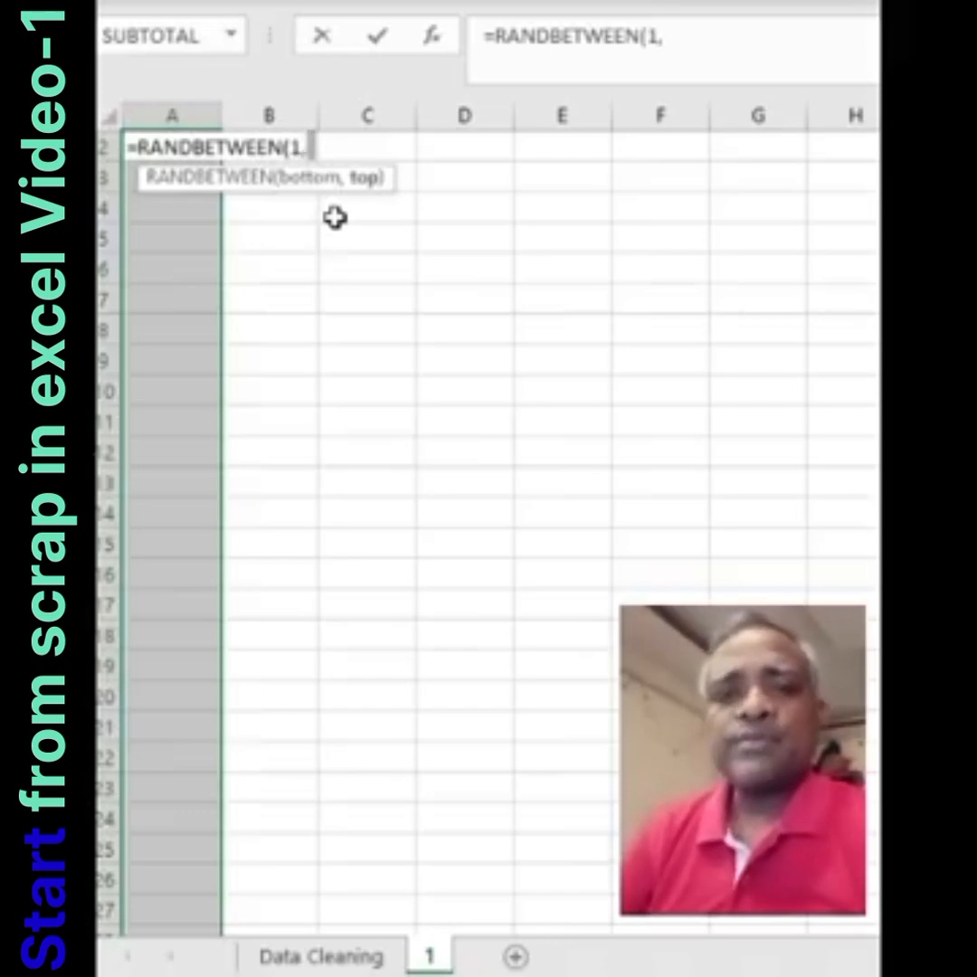
text(3)
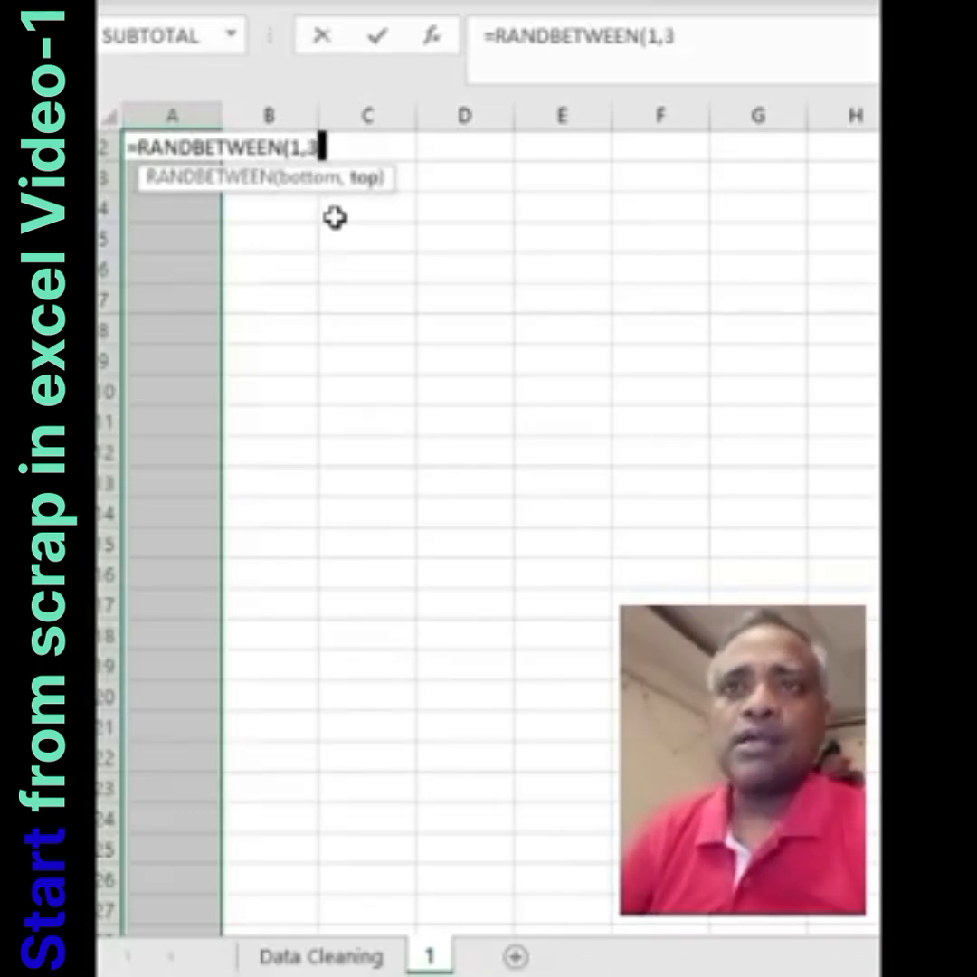
text(1)
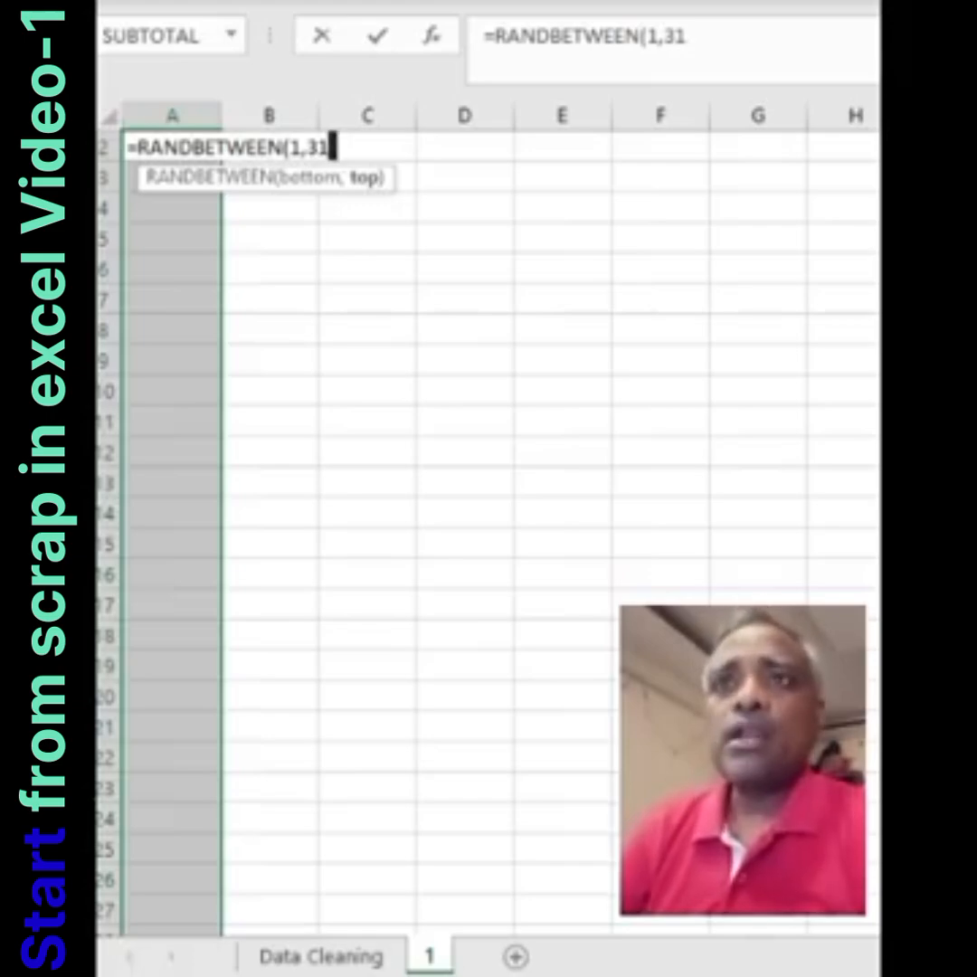
key(ctrl+Return)
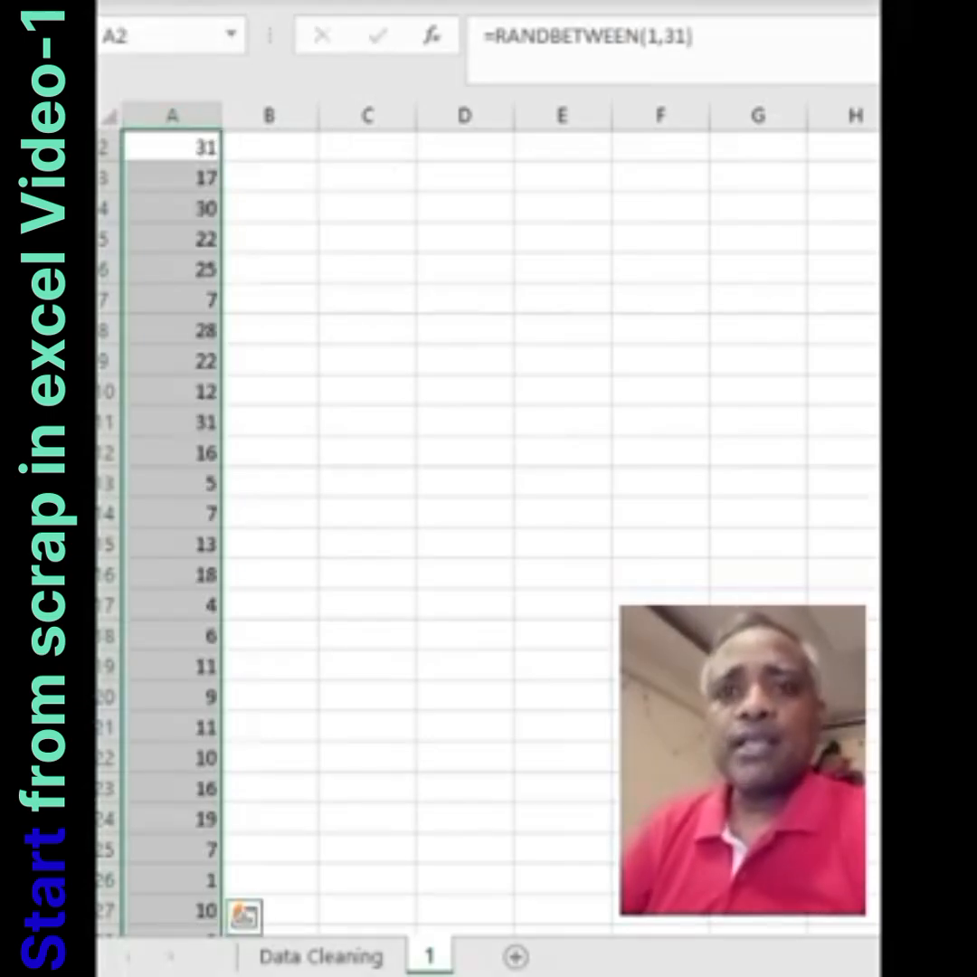
Review the generated day numbers down column A to the last filled row
key(Up)
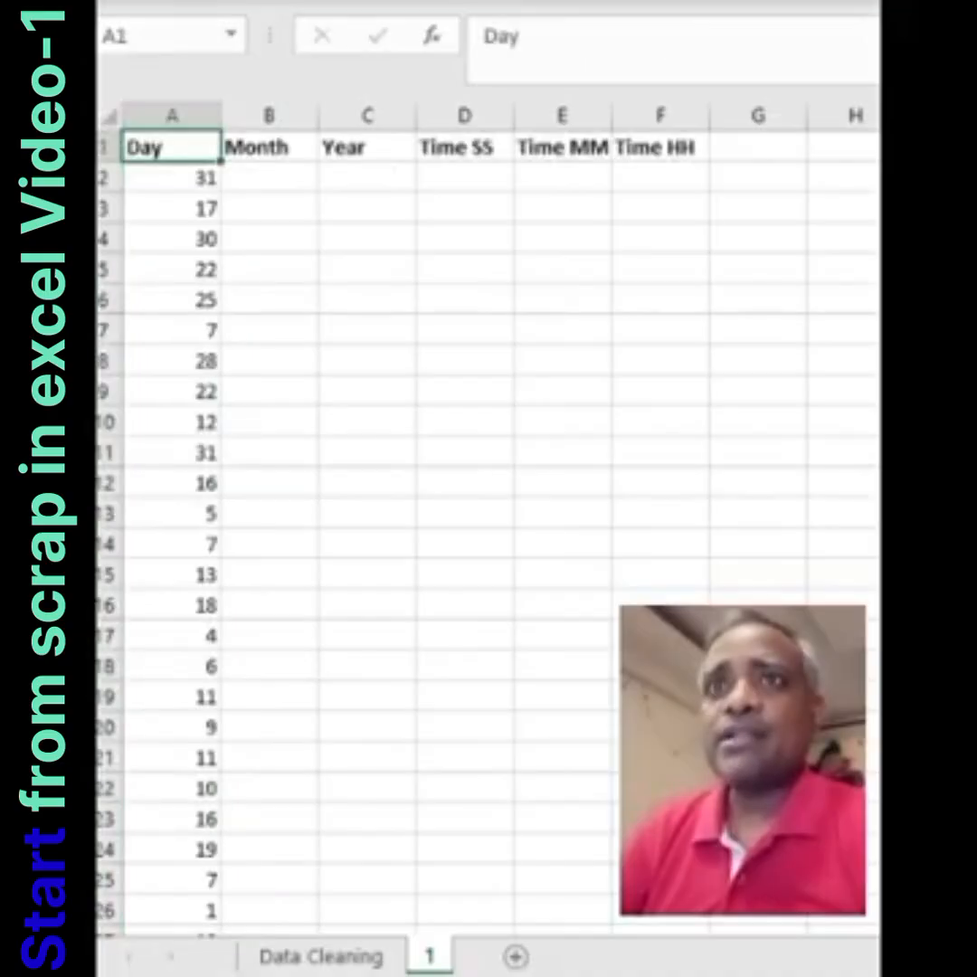
key(Down)
key(Down)
key(Down)
key(Down)
key(Down)
key(Down)
key(Down)
key(Down)
key(Down)
key(Down)
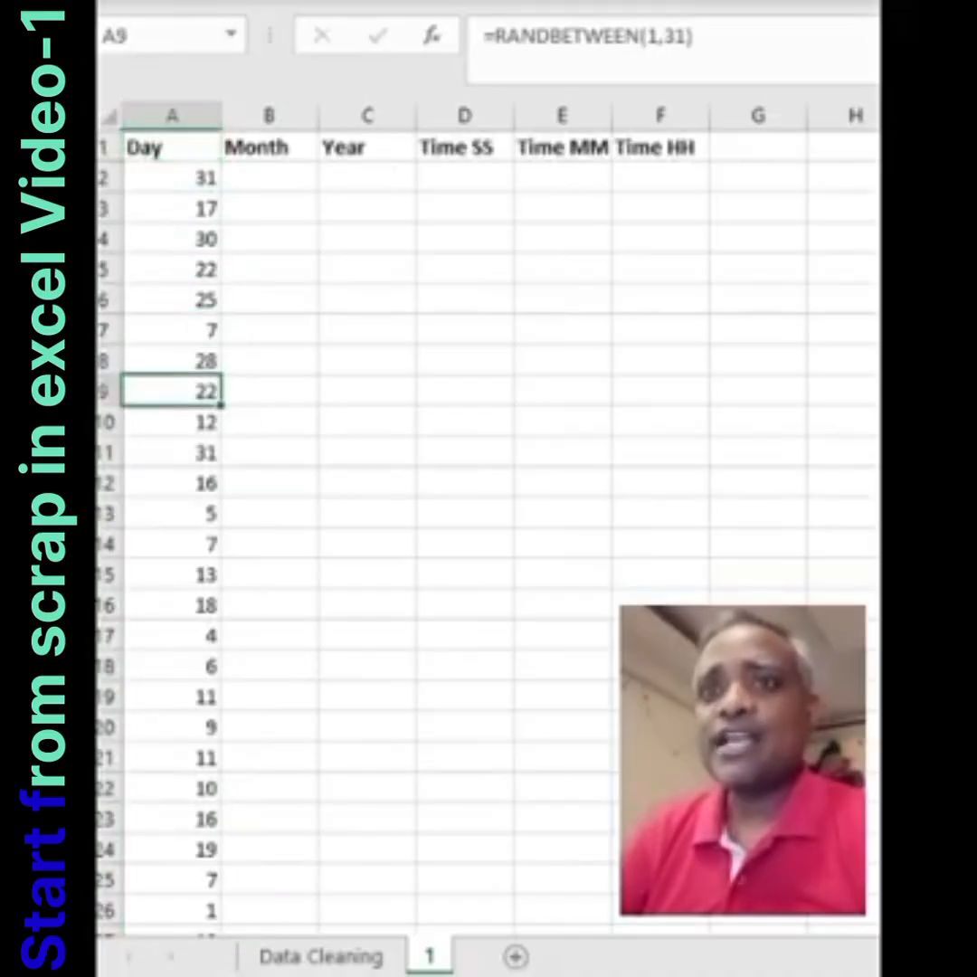
key(ctrl+Down)
key(Down)
key(Down)
key(Up)
key(Up)
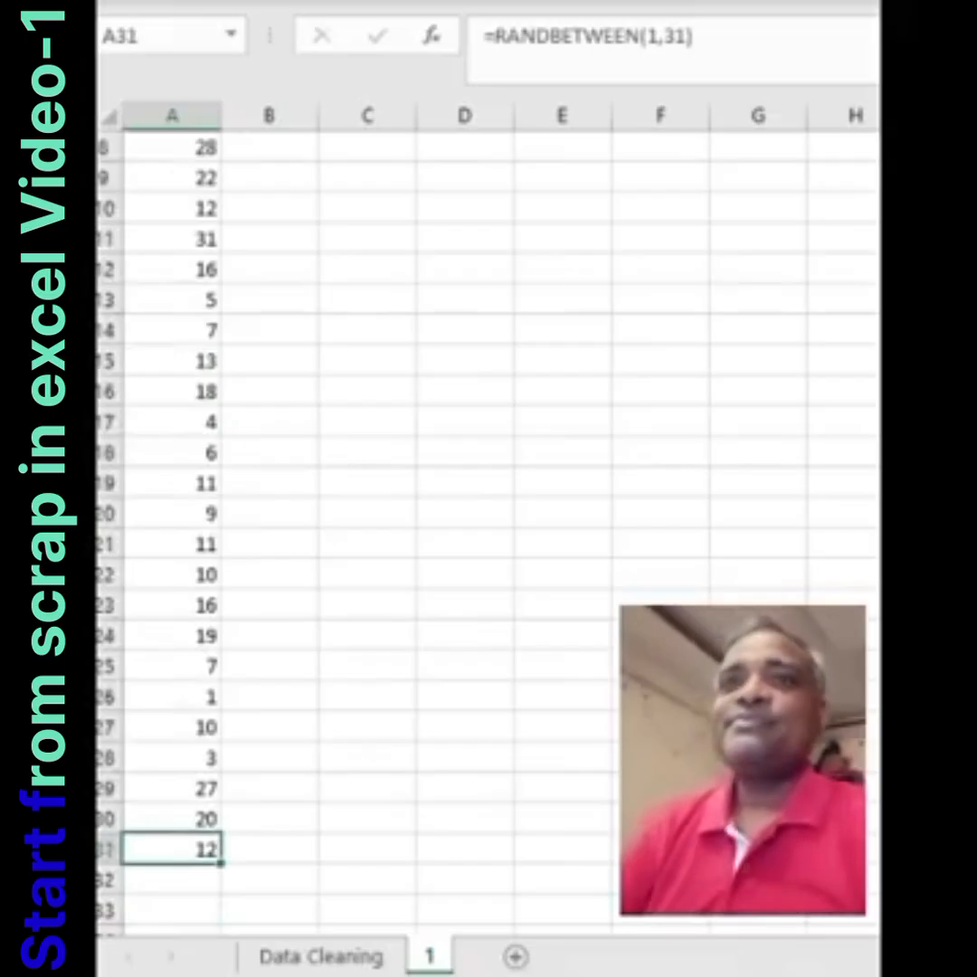
key(Right)
key(ctrl+Up)
key(Down)
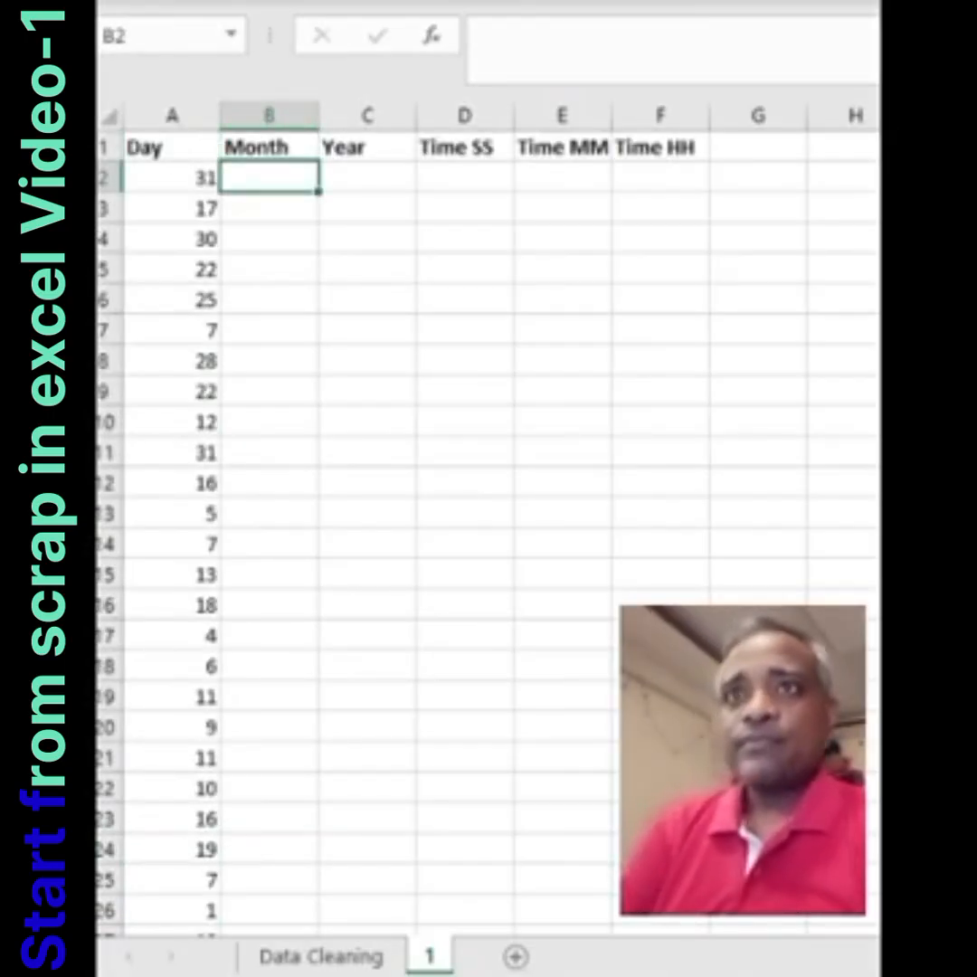
text(=)
key(Escape)
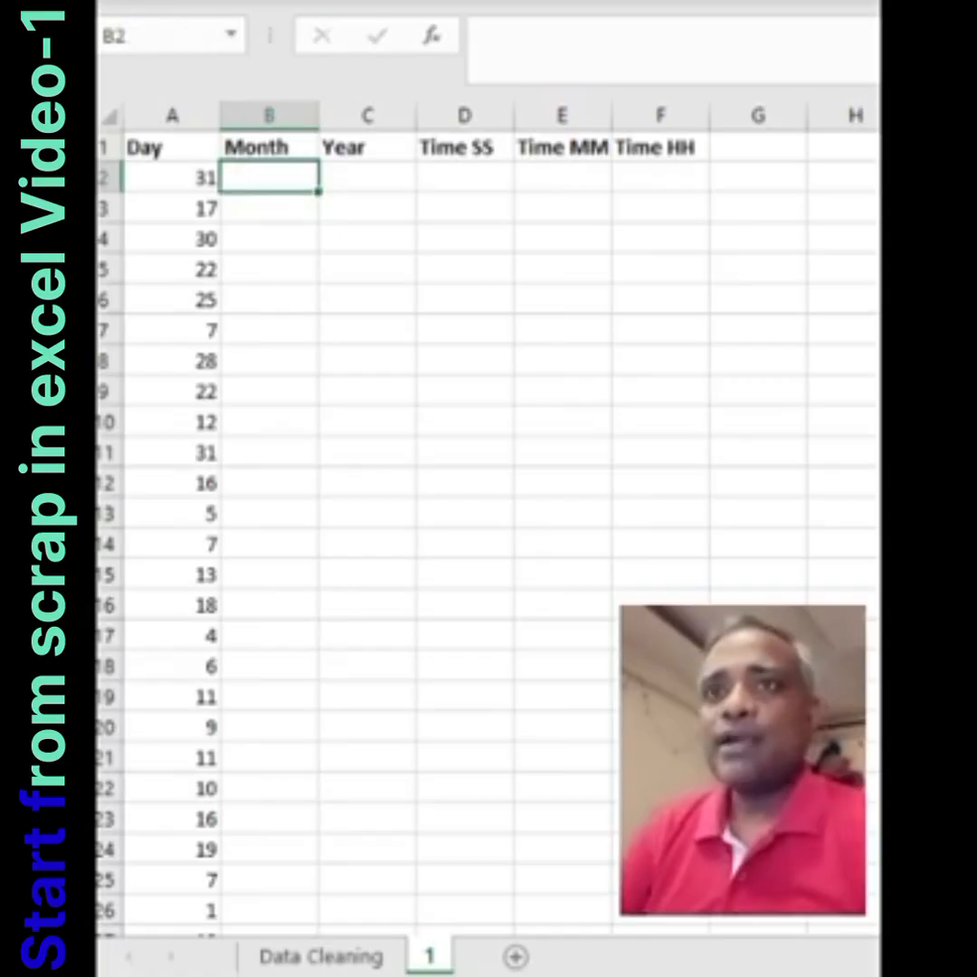
Fill the Month column cells B2:B31 with the formula =RANDBETWEEN(1,12) in a single entry
key(Left)
key(ctrl+Down)
key(Right)
key(Down)
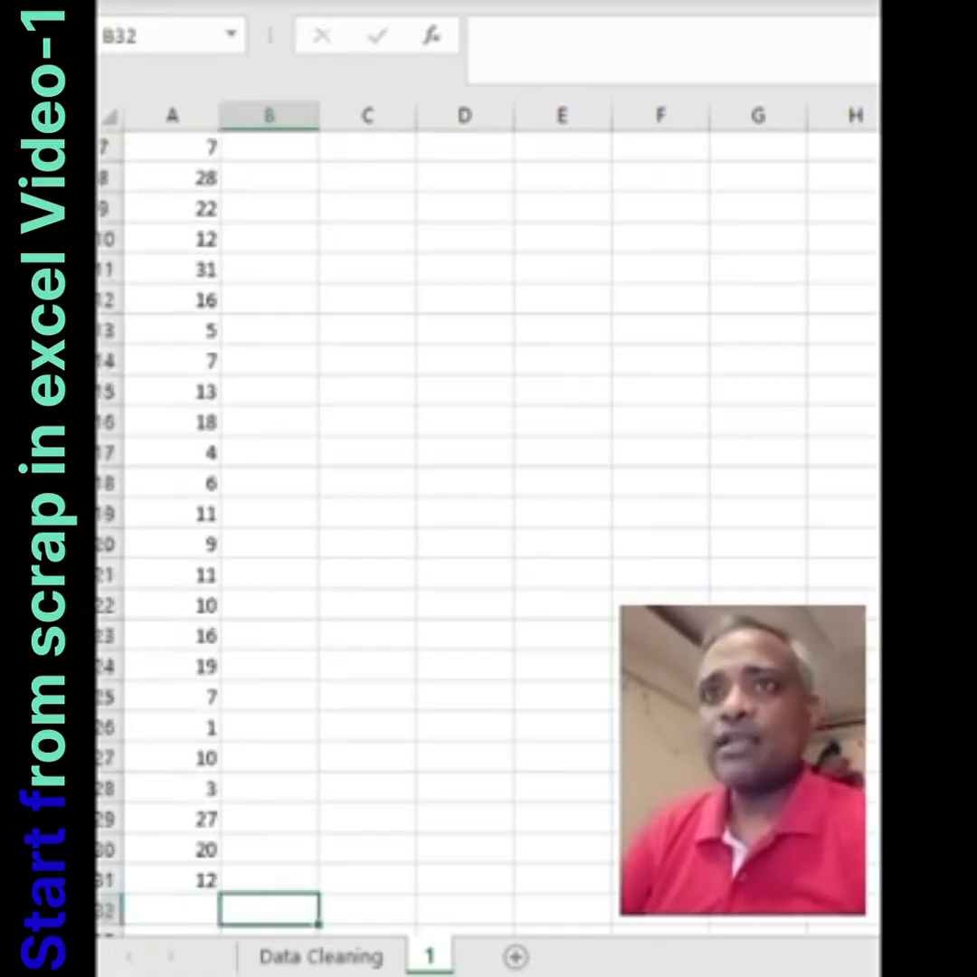
key(Up)
key(ctrl+shift+Up)
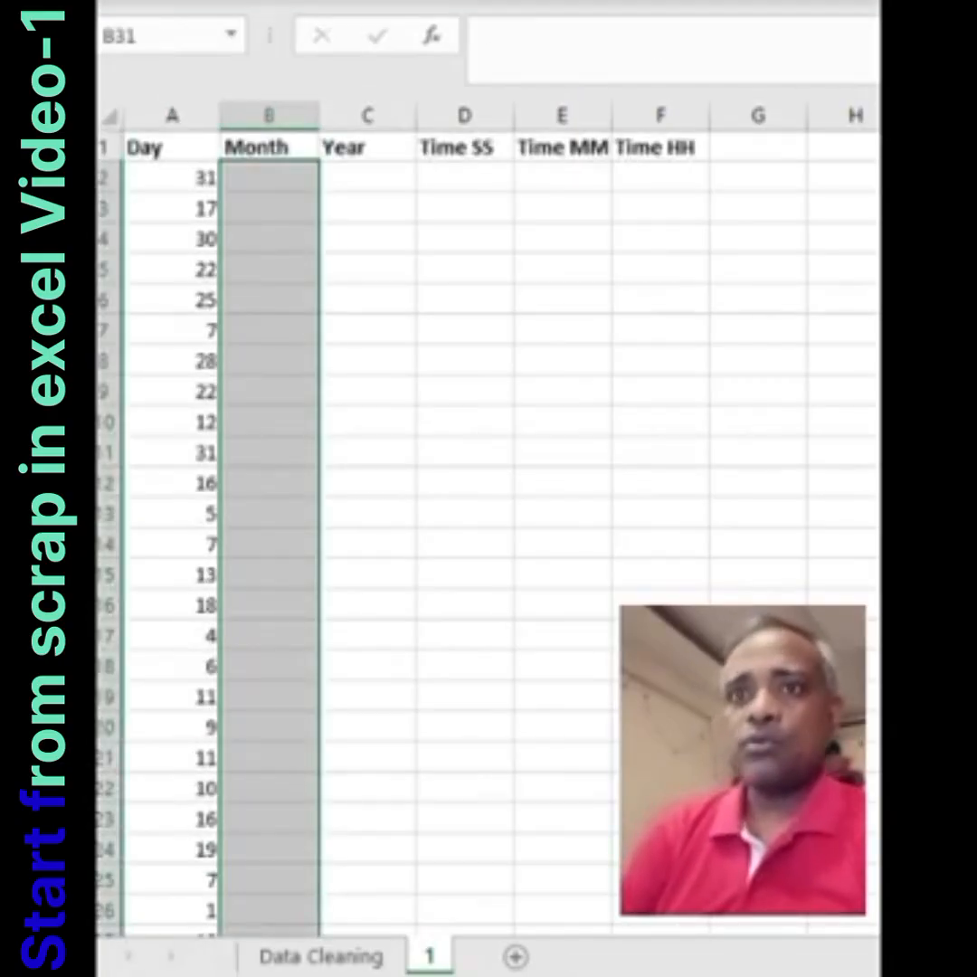
text(=ra)
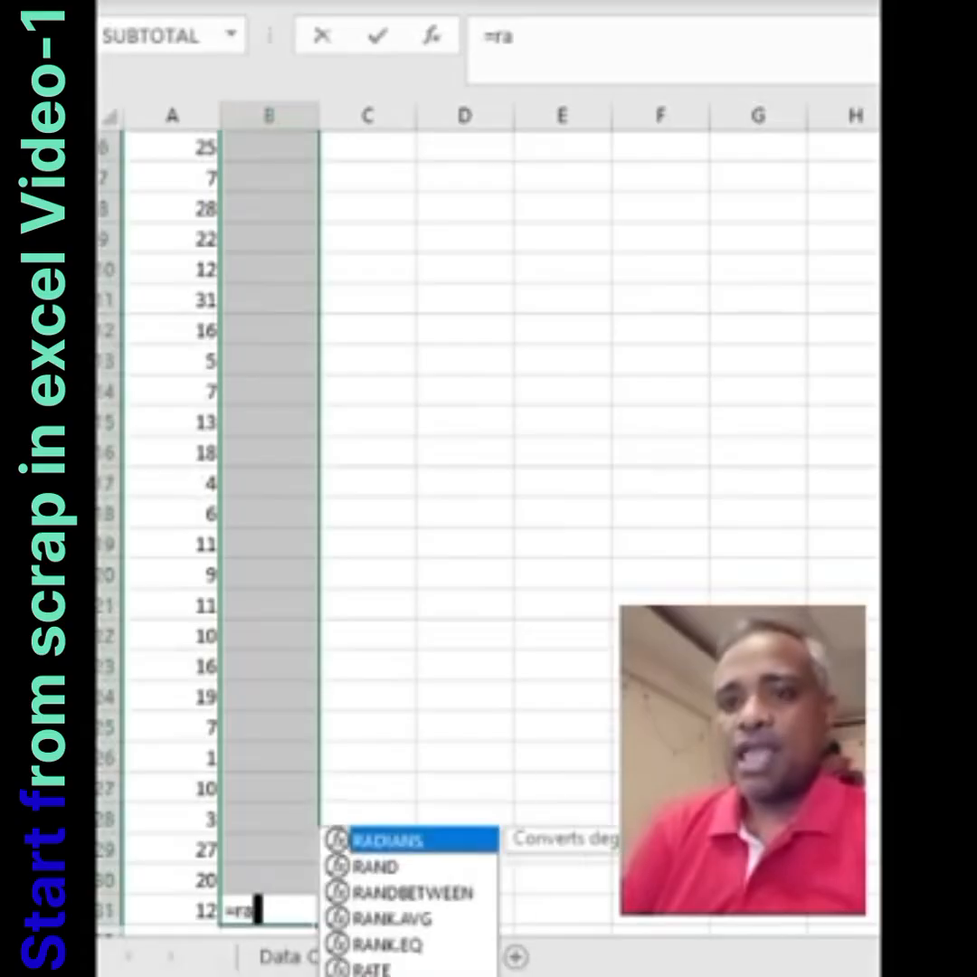
text(nd)
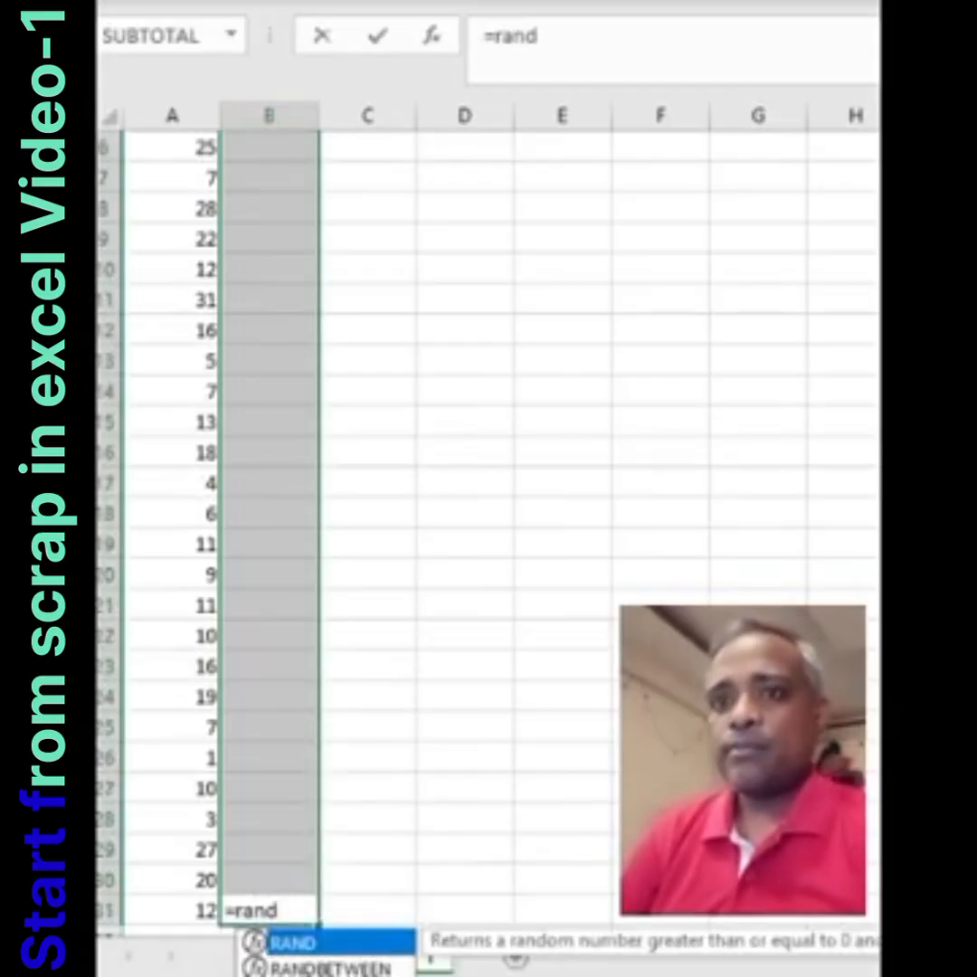
key(Down)
key(Tab)
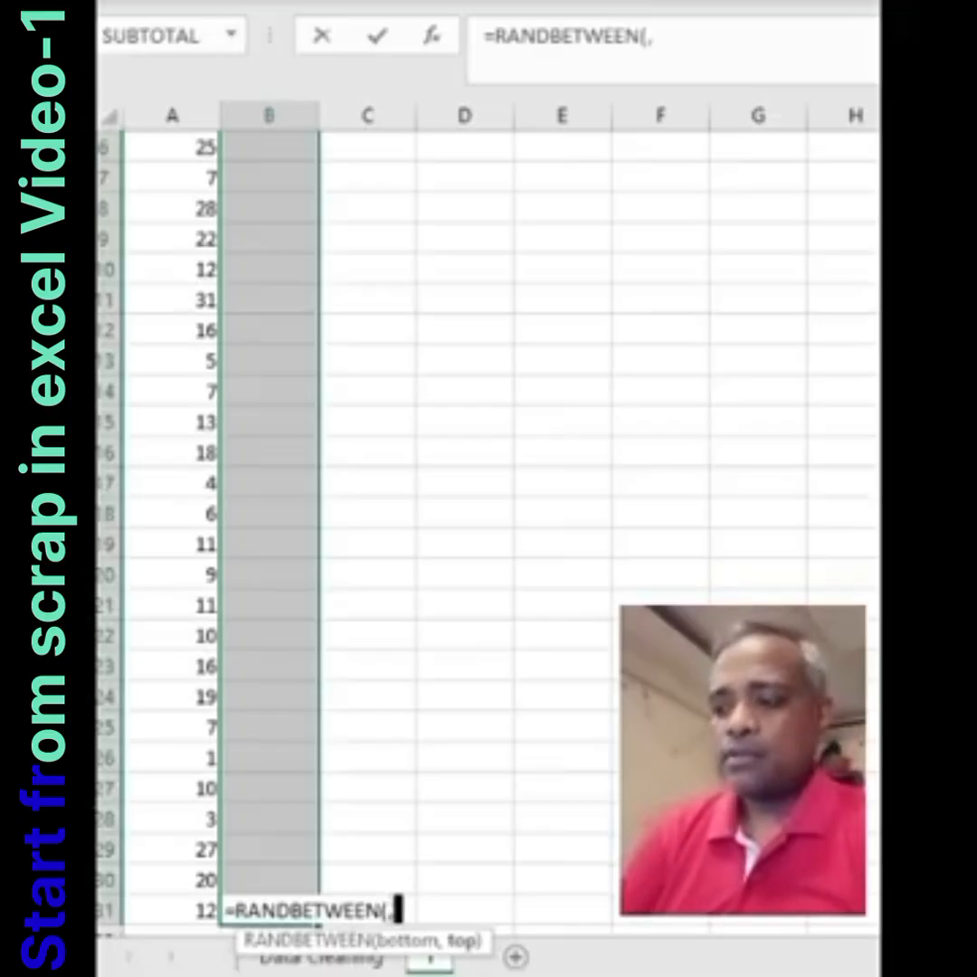
text(1,)
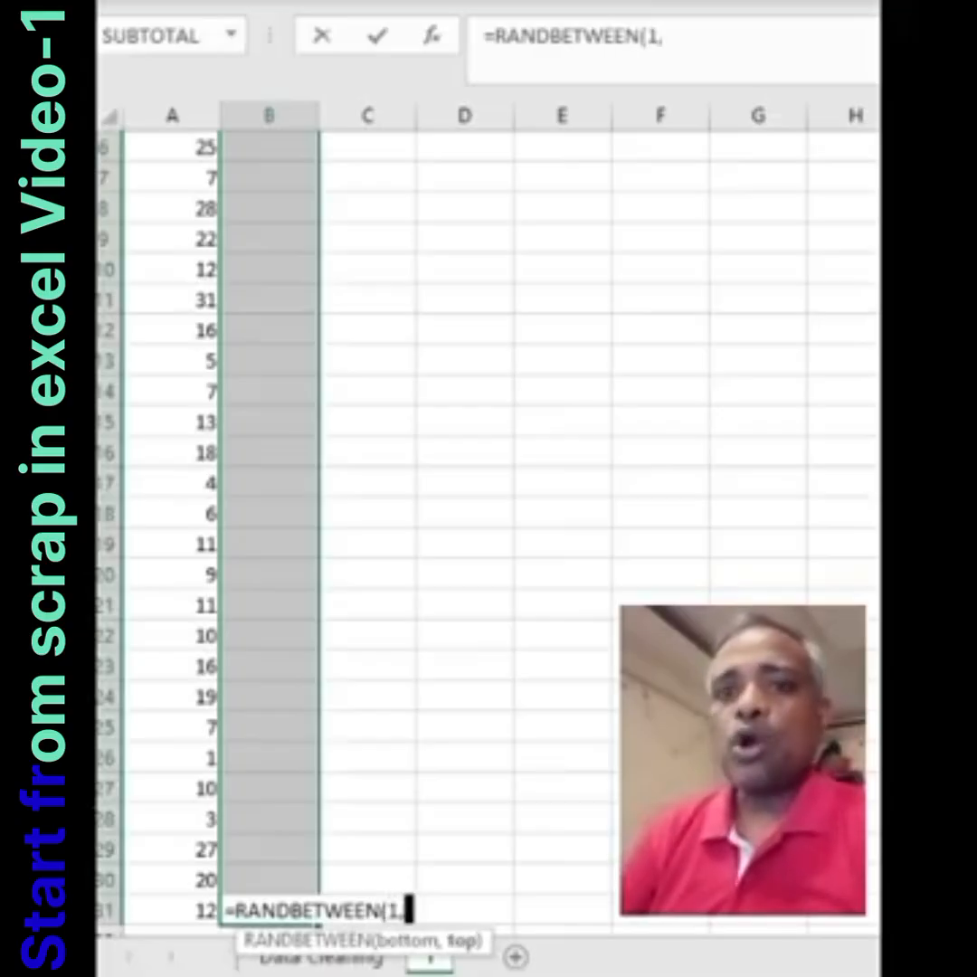
text(12)
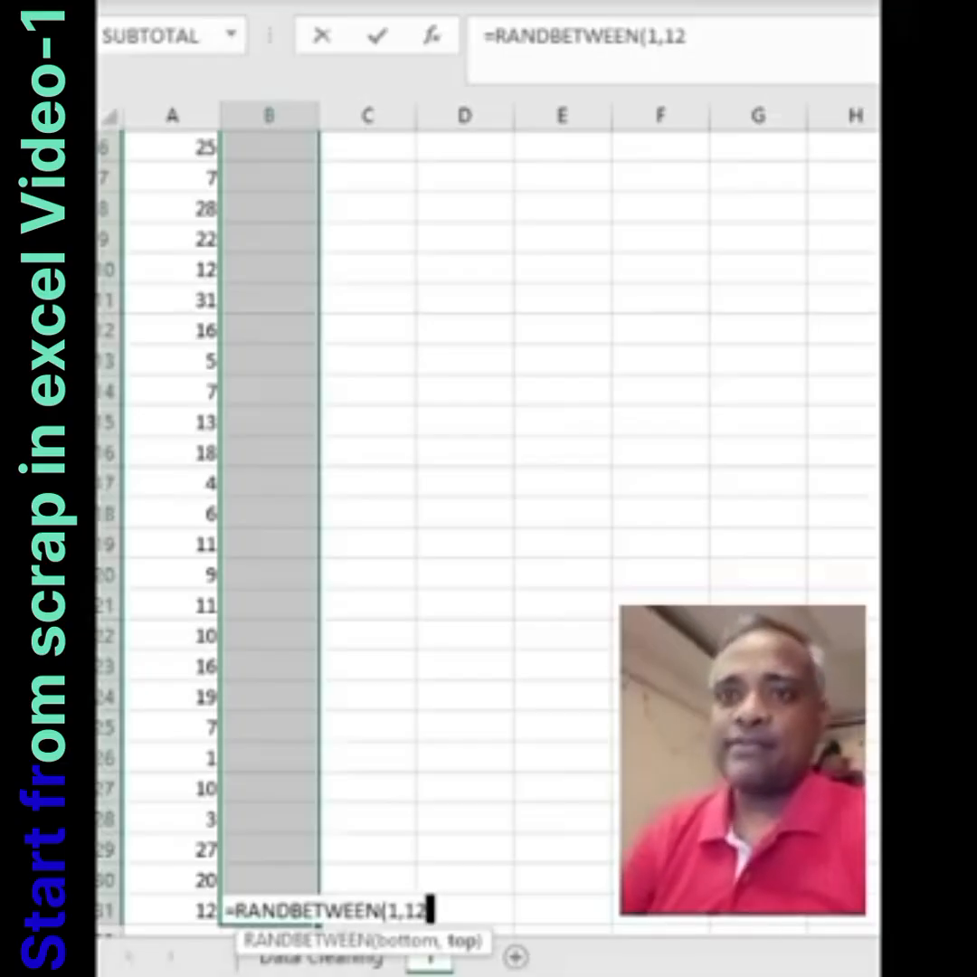
key(ctrl+Return)
Review the generated month numbers down column B from the first to the last filled row
key(ctrl+Up)
key(Down)
key(Down)
key(Down)
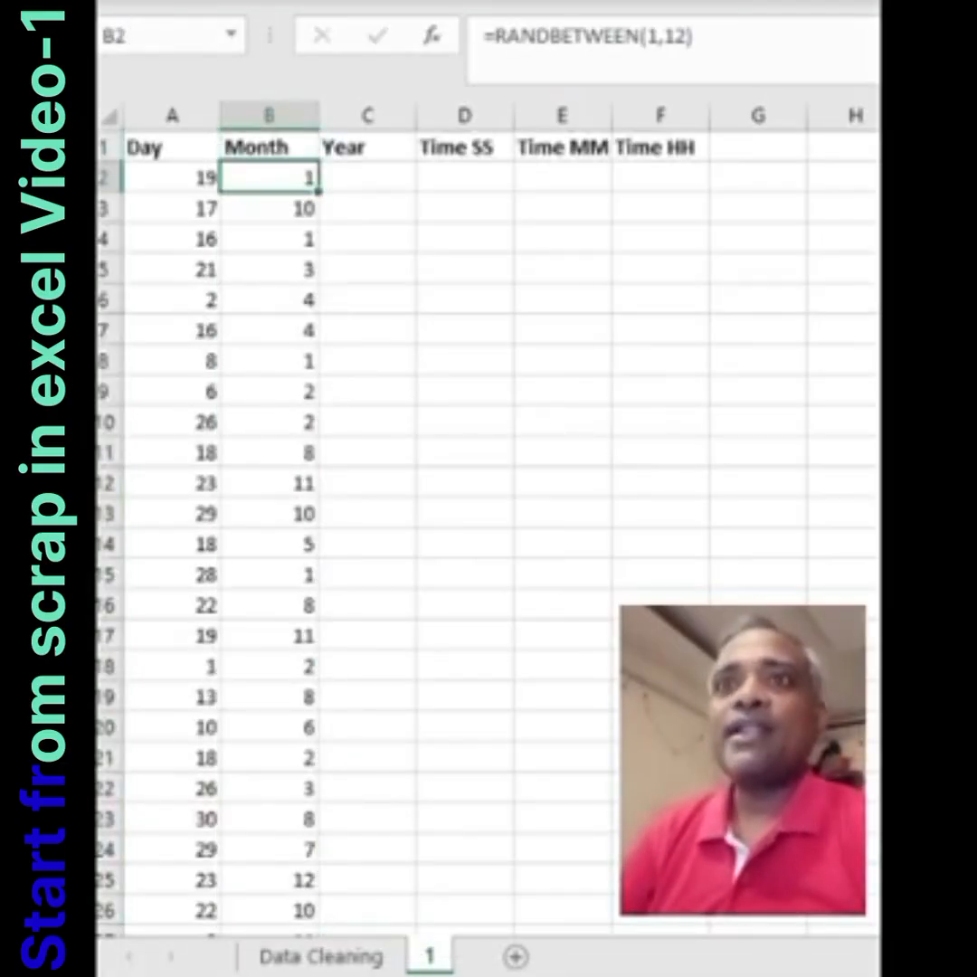
key(Down)
key(Down)
key(Down)
key(Down)
key(Down)
key(Down)
key(Down)
key(Down)
key(Down)
key(Down)
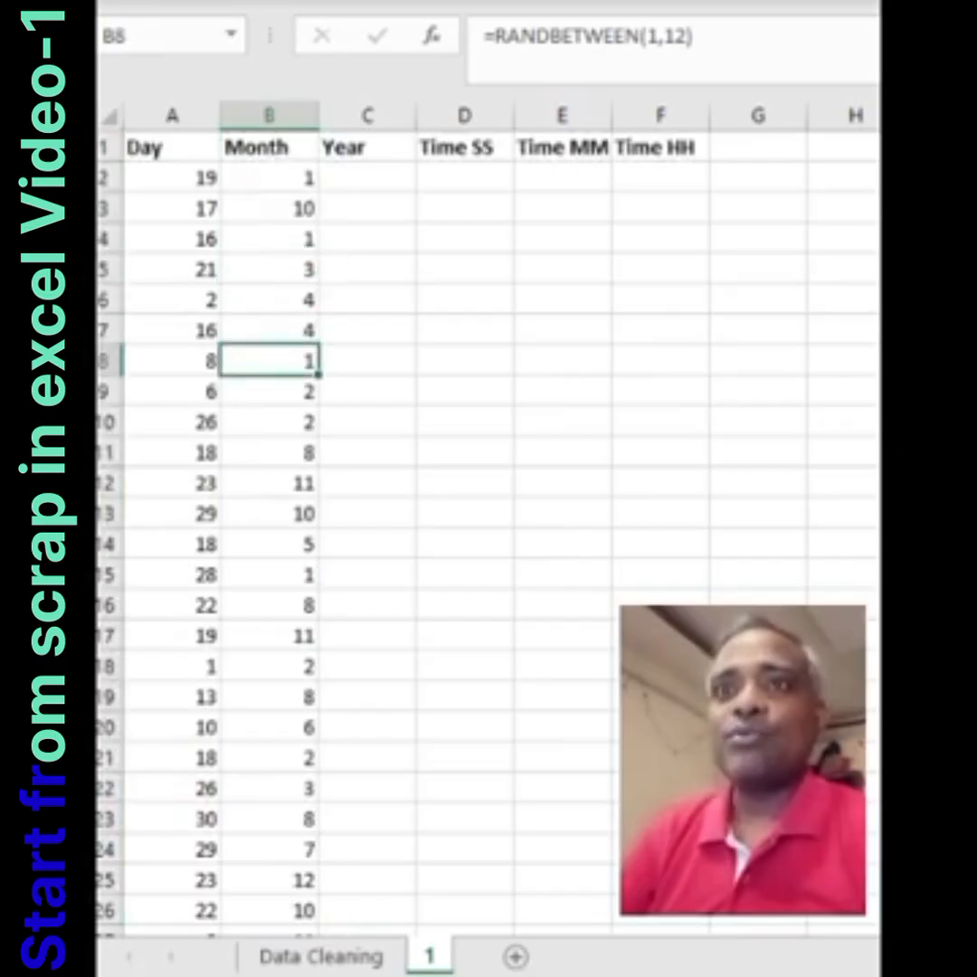
key(Down)
key(Down)
key(Down)
key(Down)
key(Down)
key(Down)
key(Down)
key(Down)
key(Down)
key(Down)
key(Down)
key(Down)
key(Down)
key(Down)
key(Down)
key(Down)
key(Down)
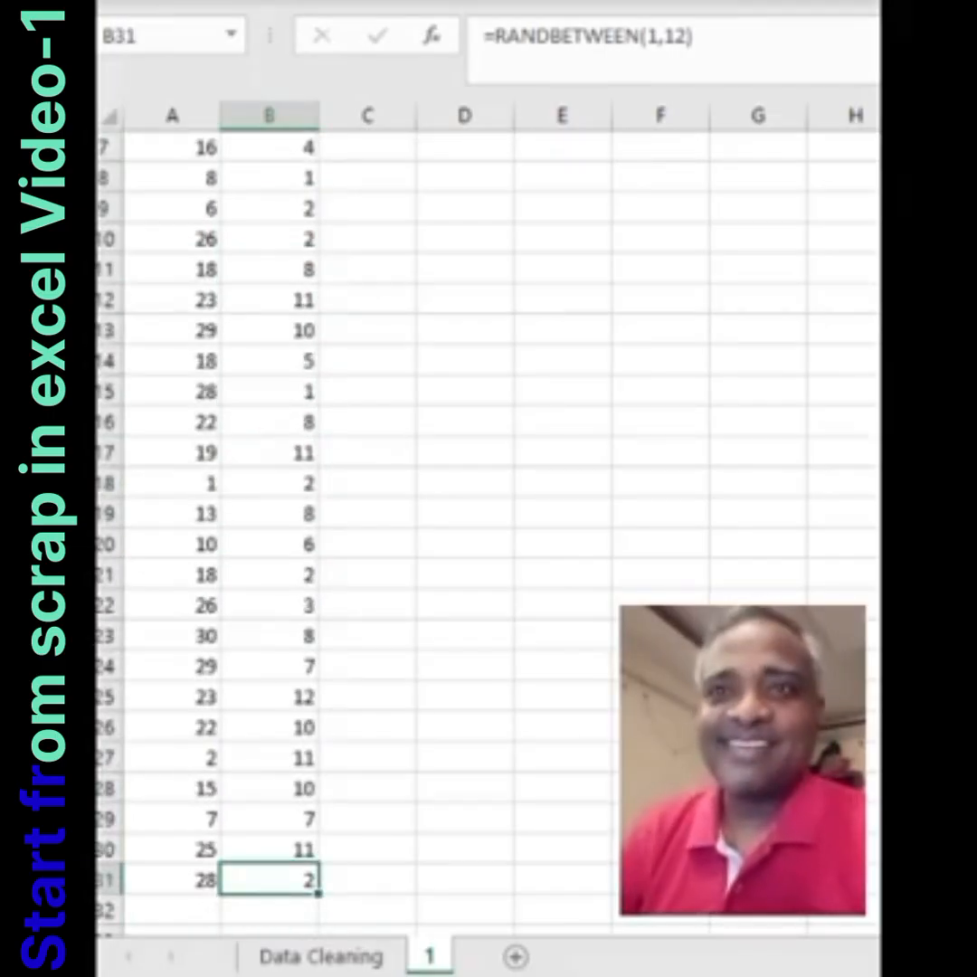
Try to fill the Year column cells C2:C31 with the formula =RANDBETWEEN(2020,2025)
key(ctrl+Up)
key(Right)
key(Down)
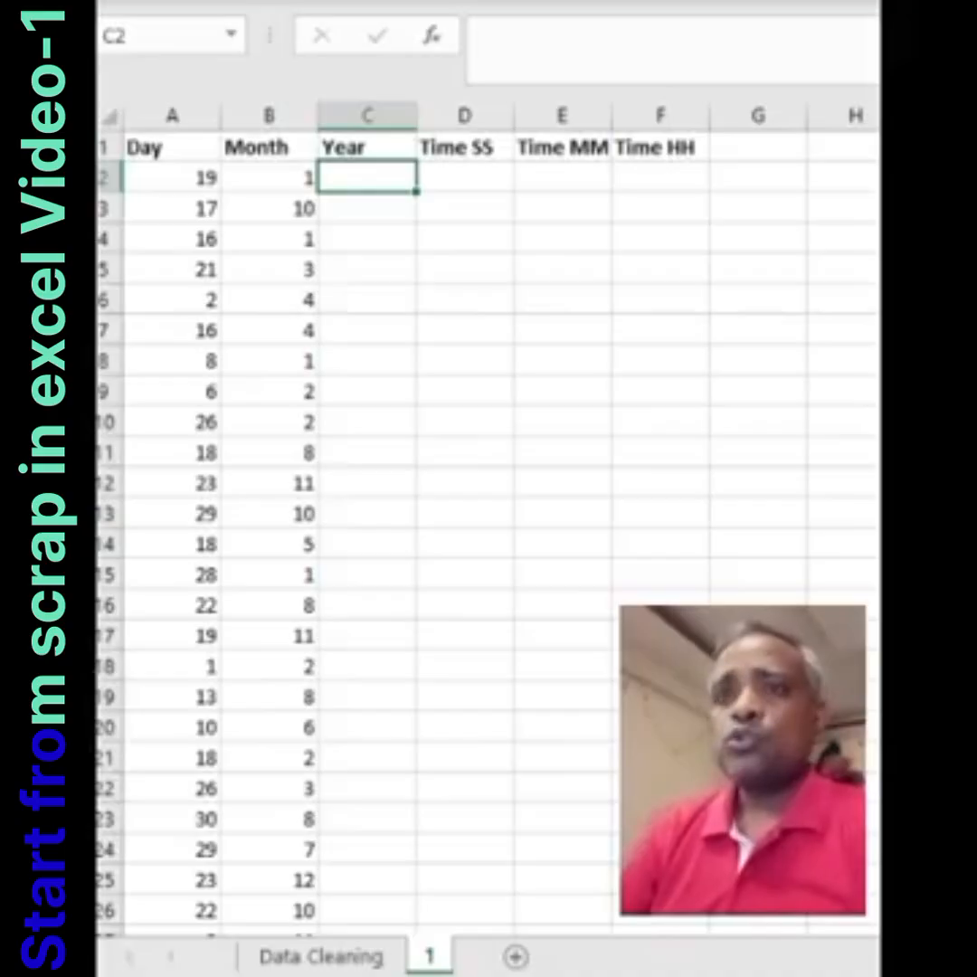
click(269, 178)
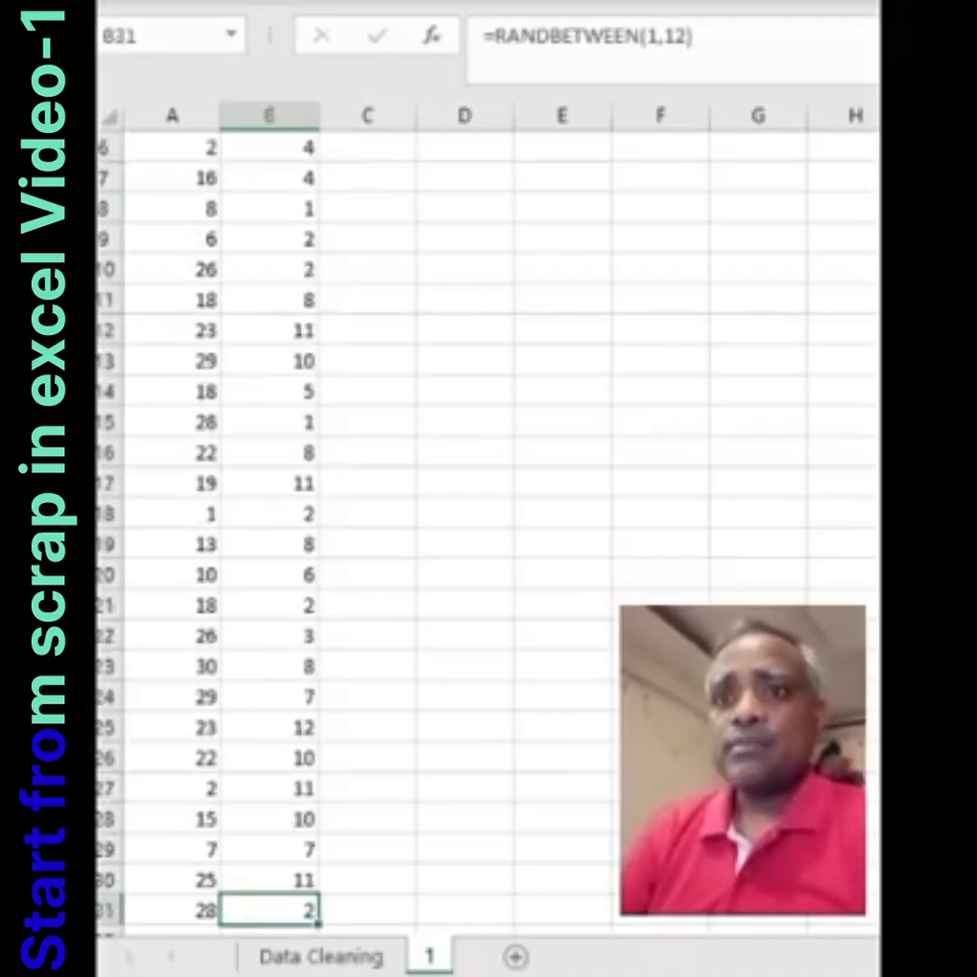
click(366, 878)
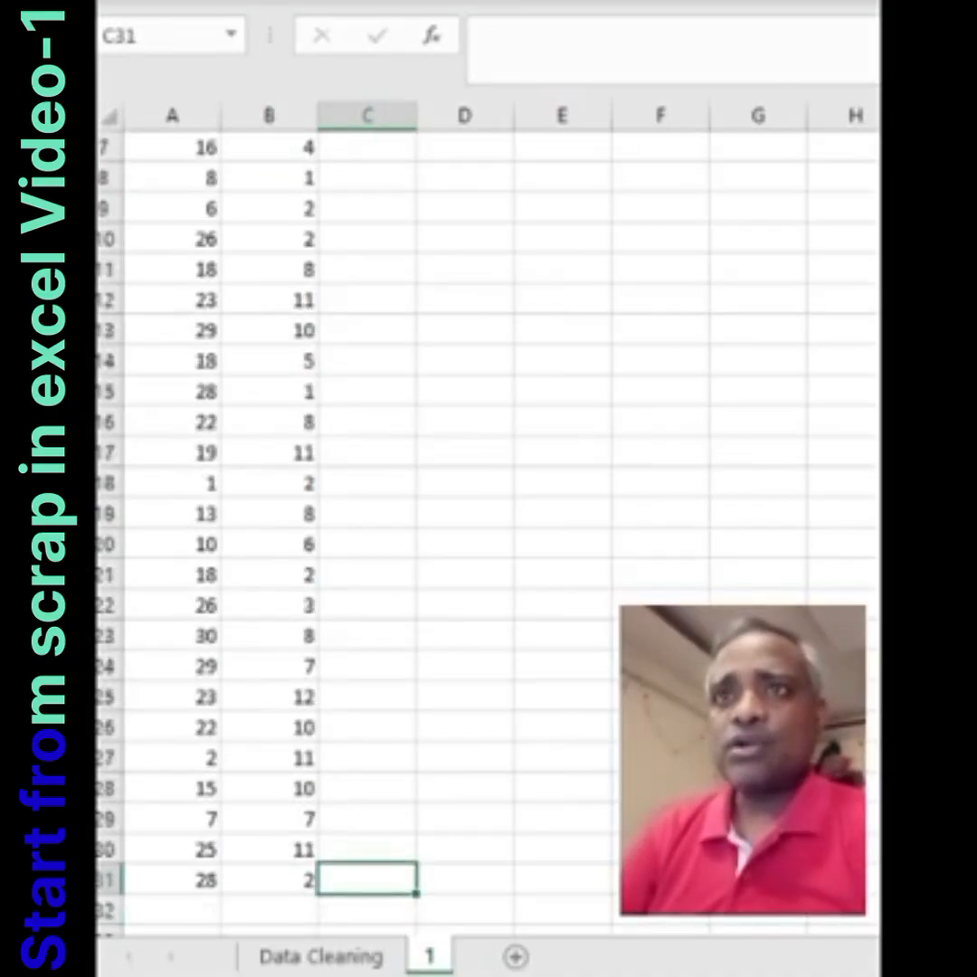
drag(366, 879, 366, 177)
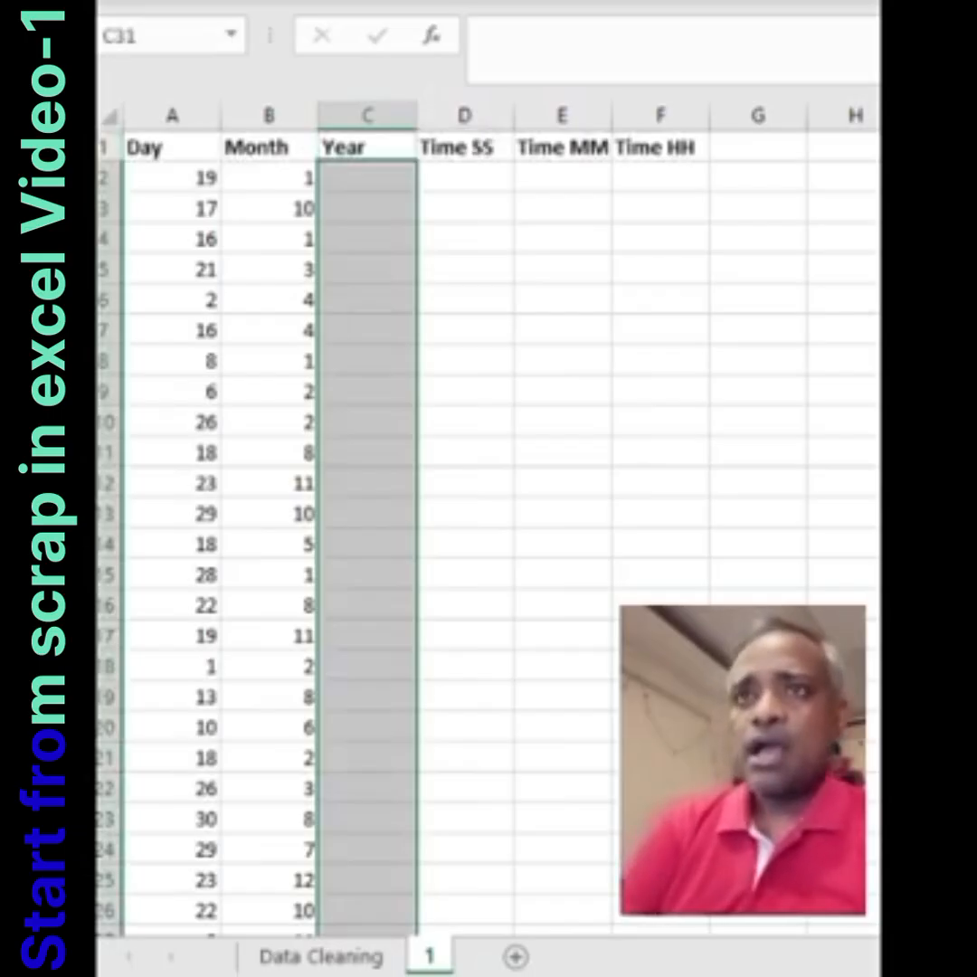
text(=ra)
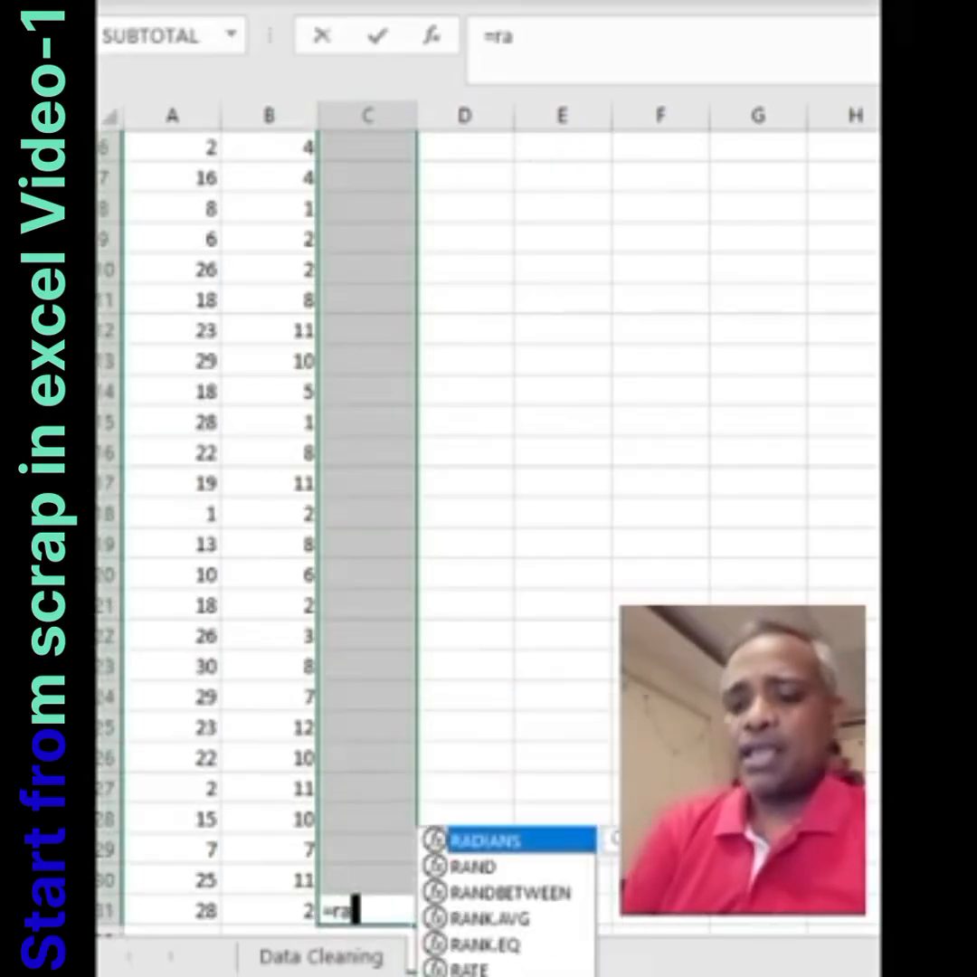
text(ndb)
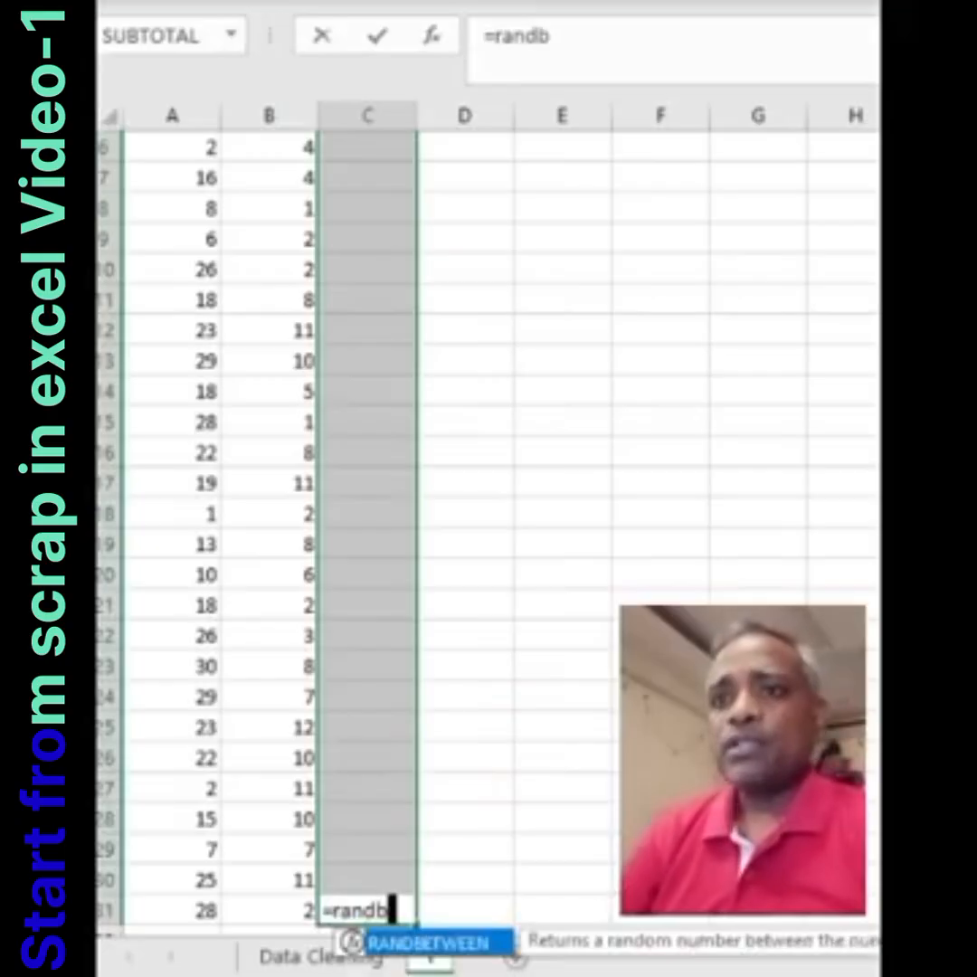
key(Tab)
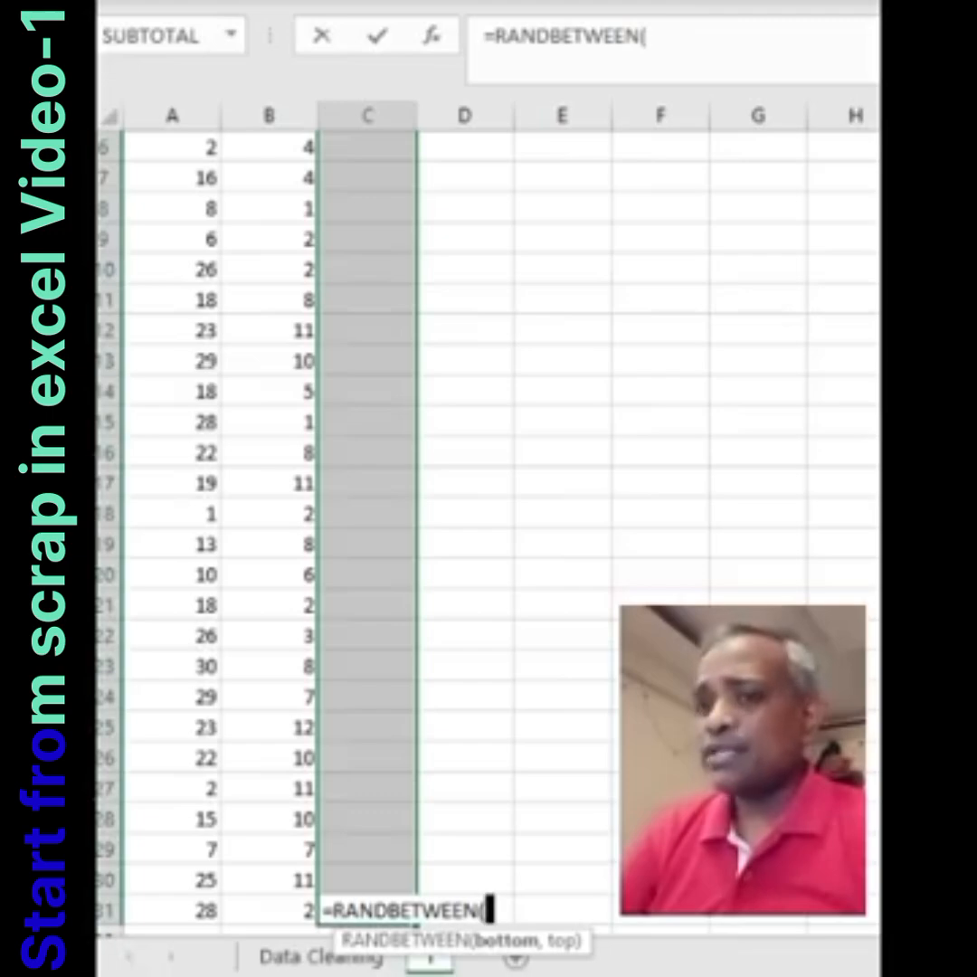
text(2020,)
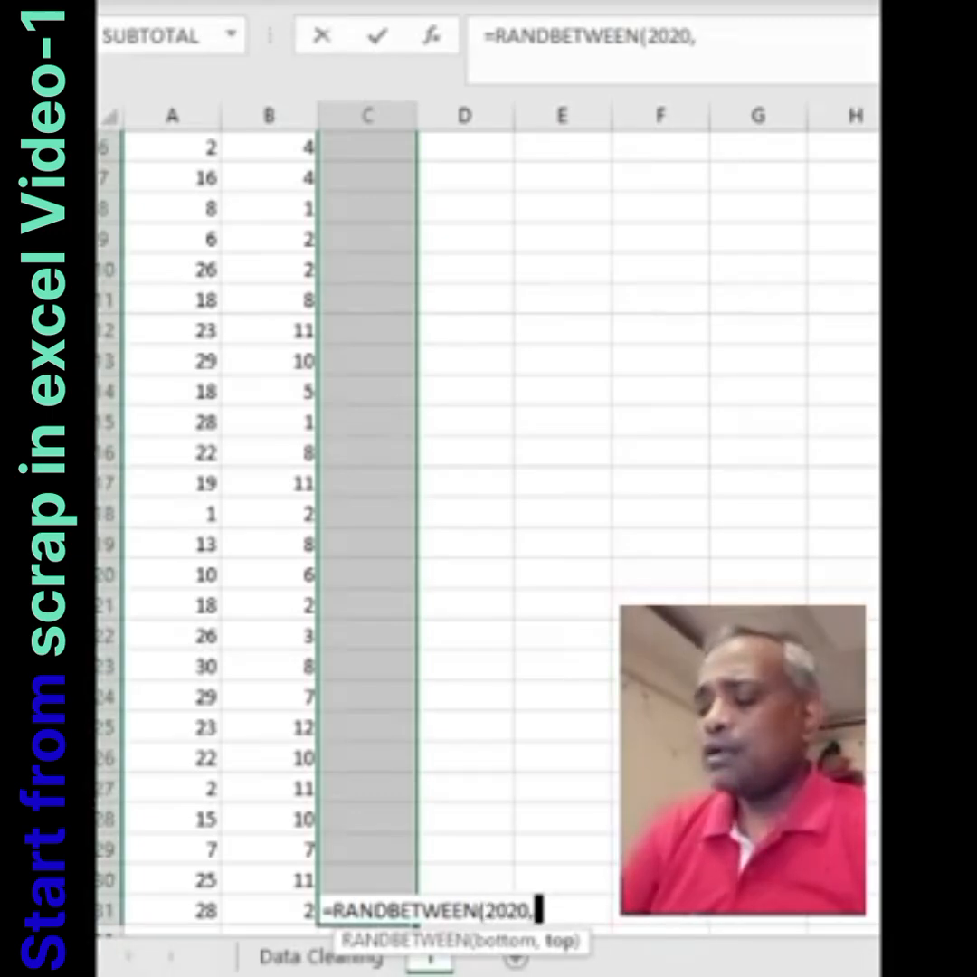
text(202)
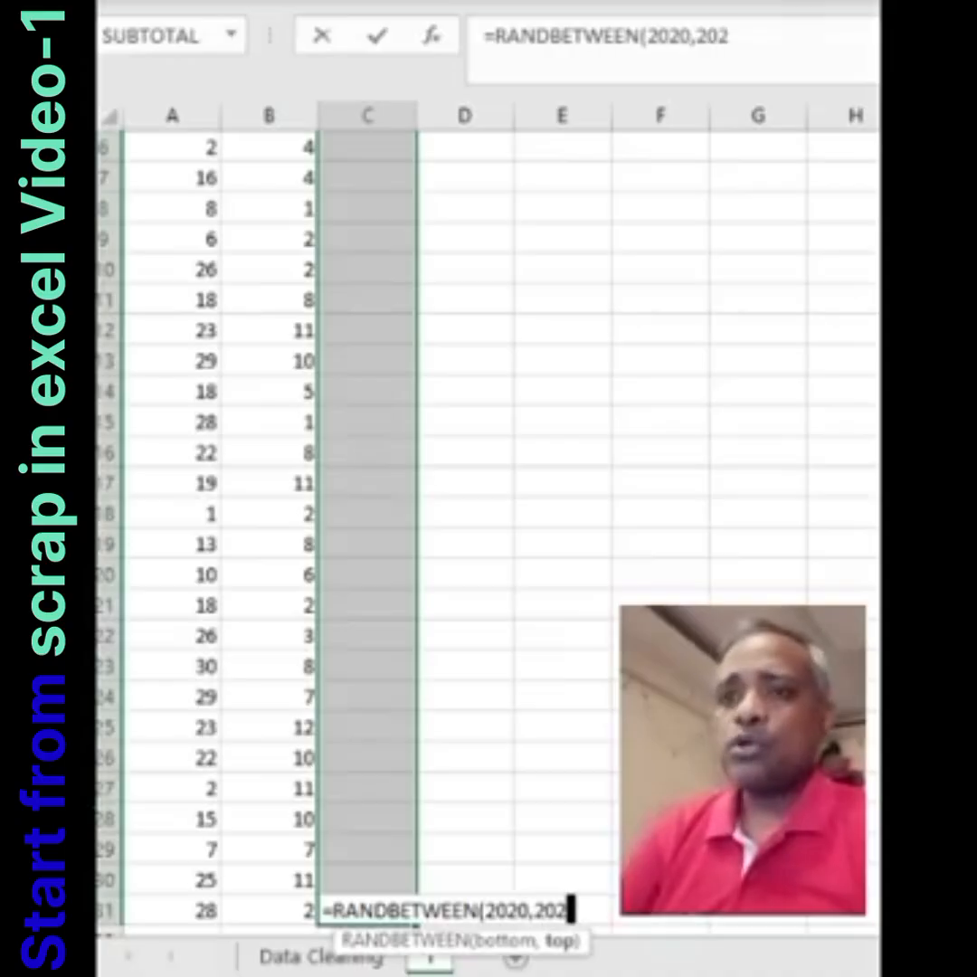
text(5)
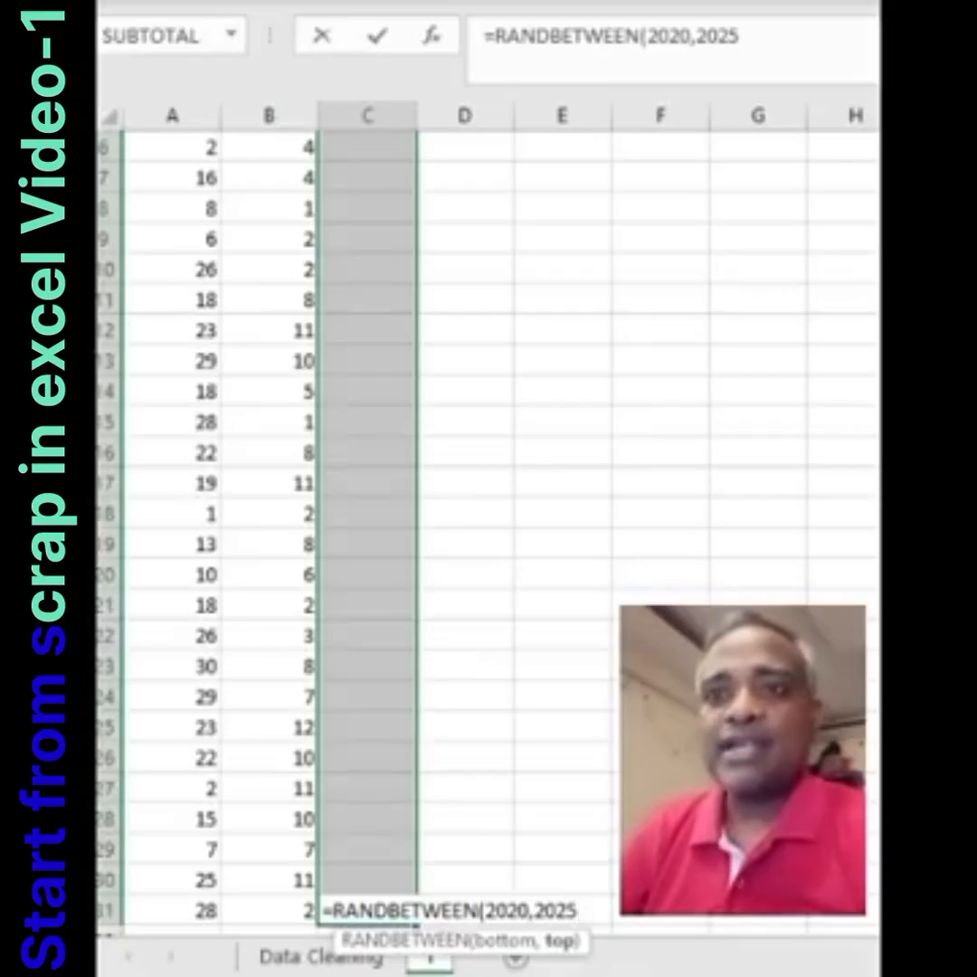
key(Escape)
key(Up)
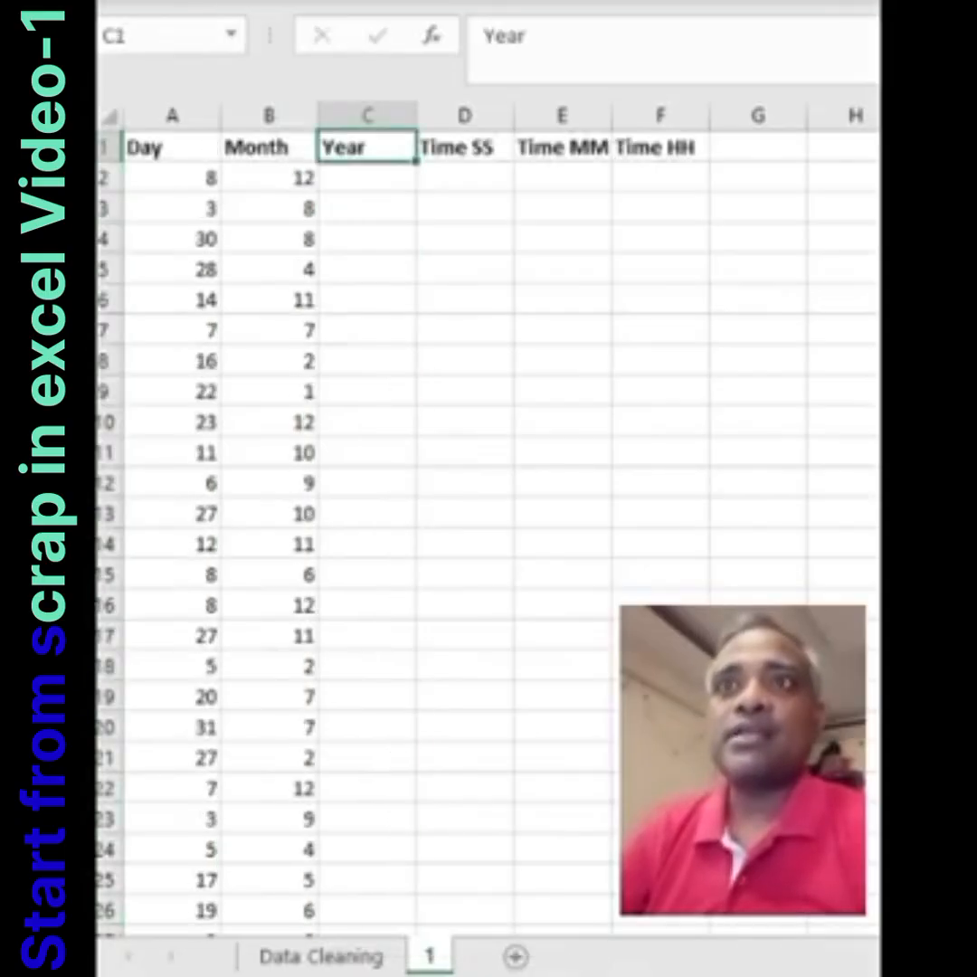
Check down the Year column and clear the formula from cell C31
key(Down)
key(Down)
key(Down)
key(ctrl+Down)
key(Down)
key(Down)
key(Up)
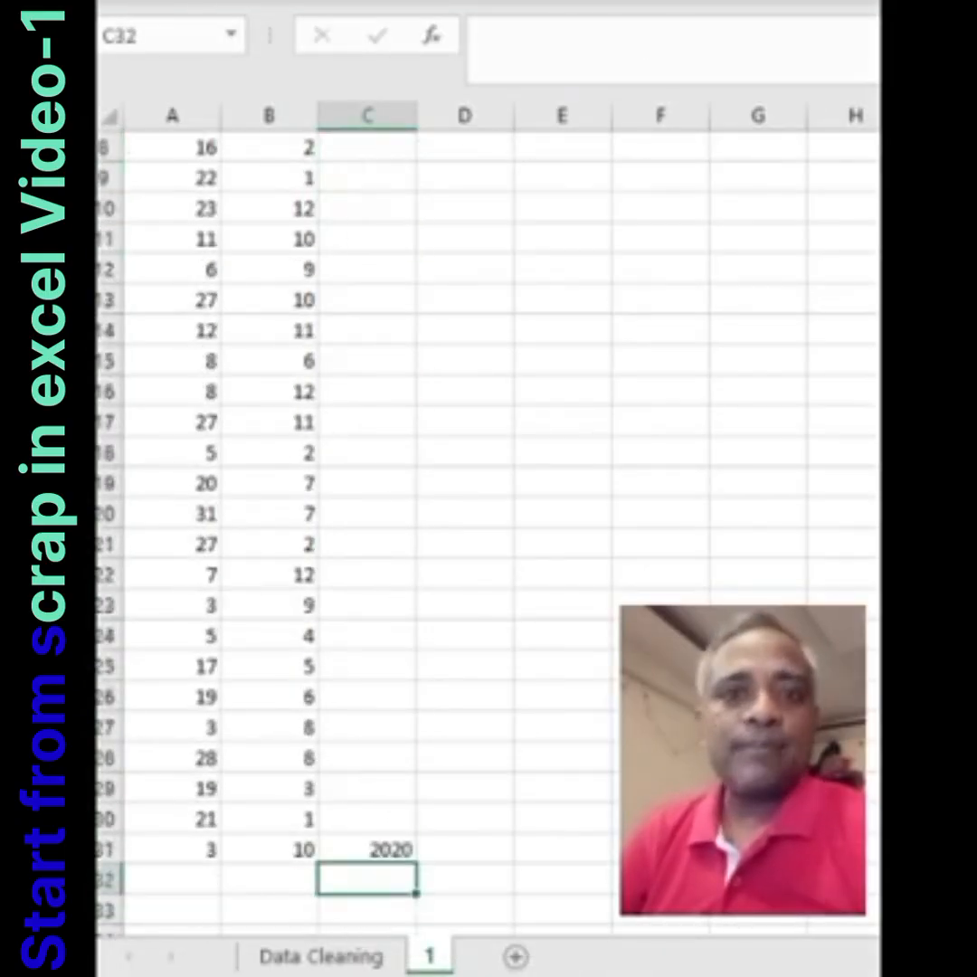
key(Up)
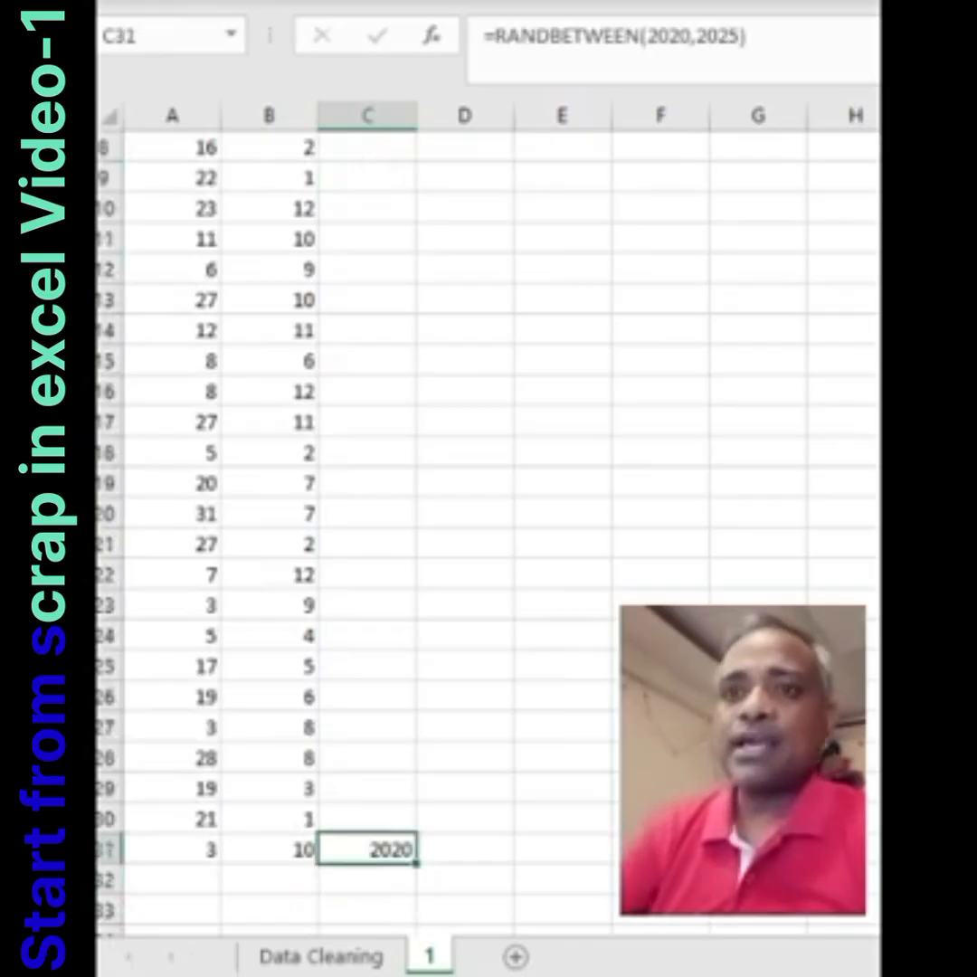
key(Delete)
Fill the Year column cells C2:C31 with the formula =RANDBETWEEN(2020,2025) in a single entry
key(Left)
key(ctrl+Up)
key(Down)
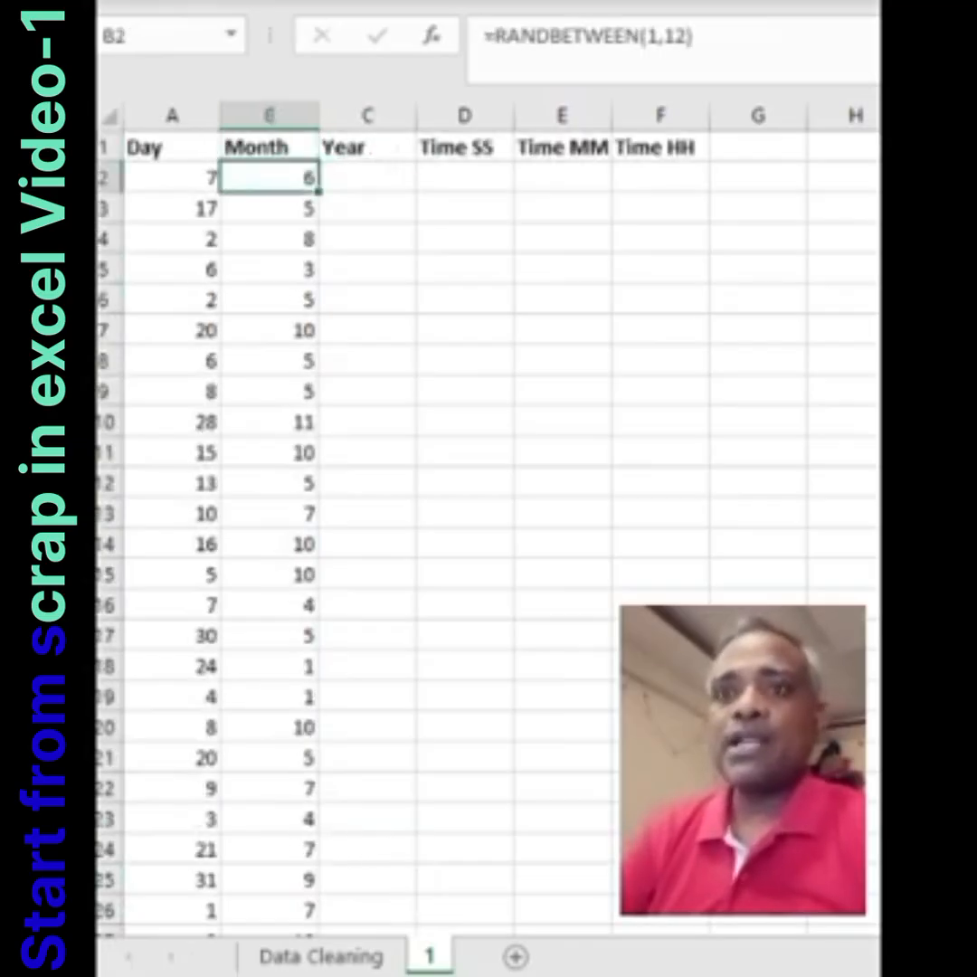
key(ctrl+Down)
key(Right)
key(Up)
key(Down)
key(ctrl+shift+Up)
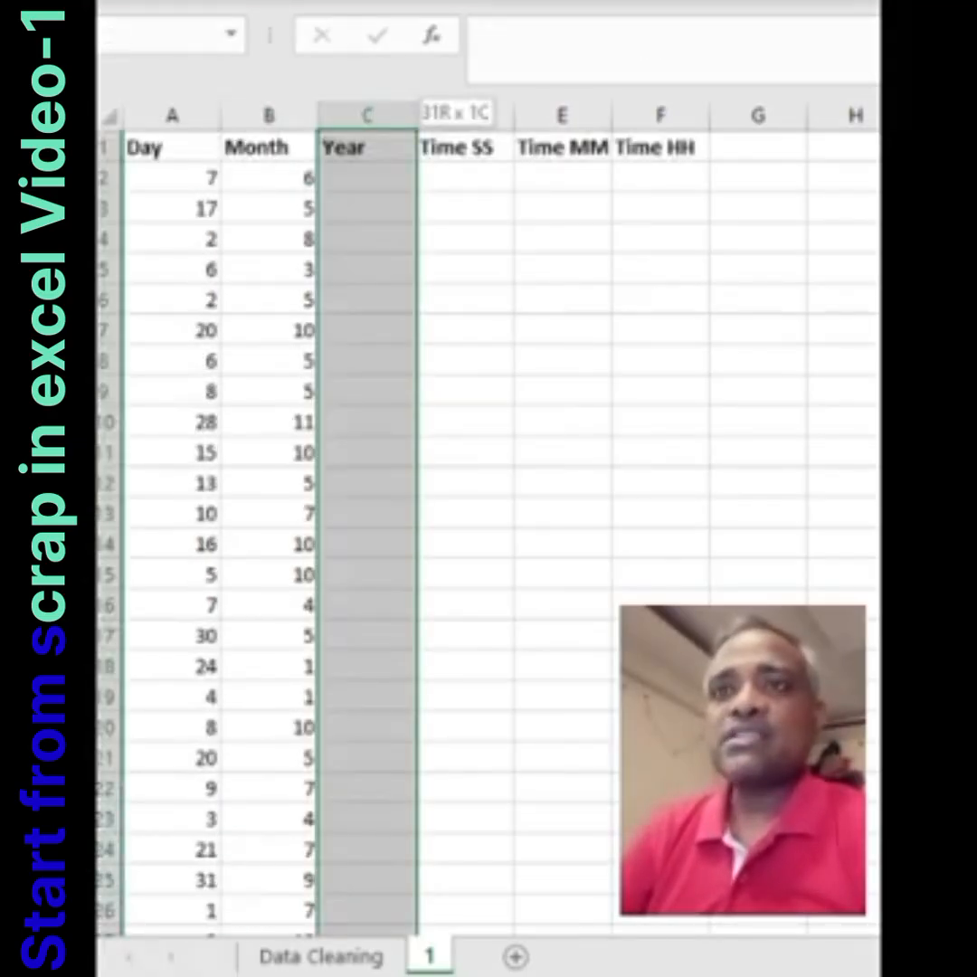
key(shift+Down)
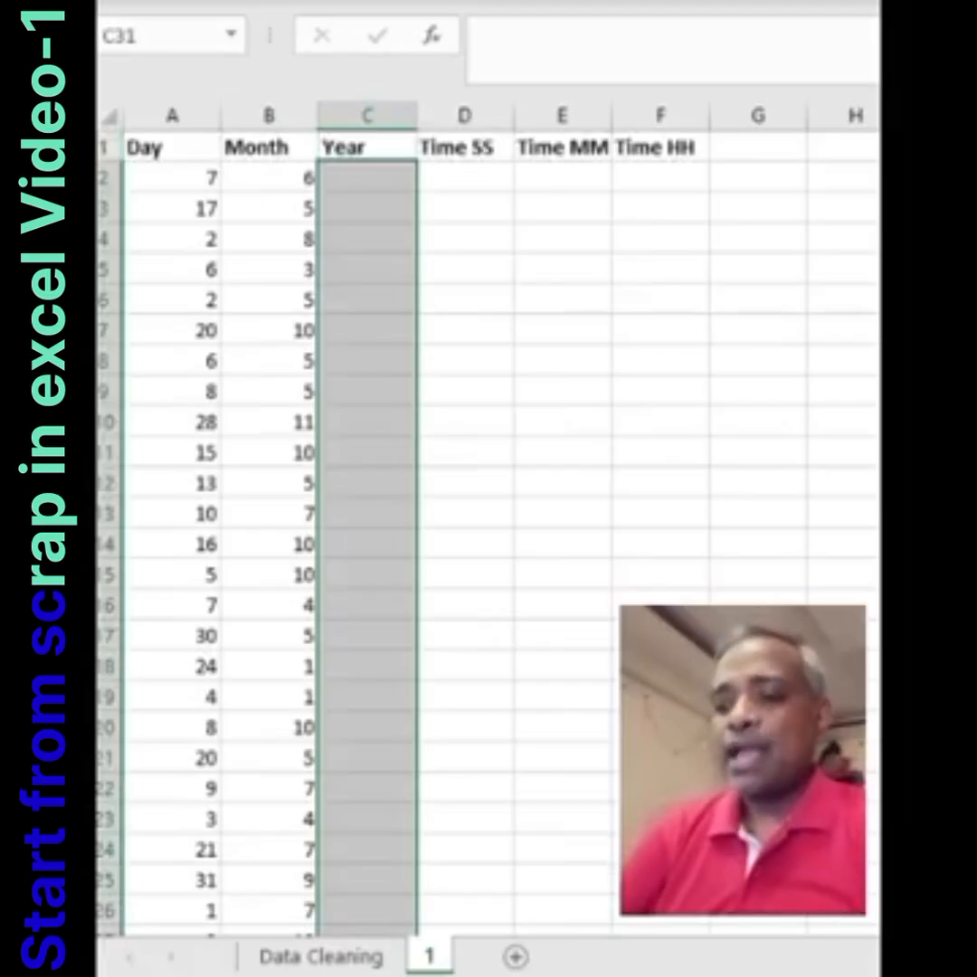
text(=rand)
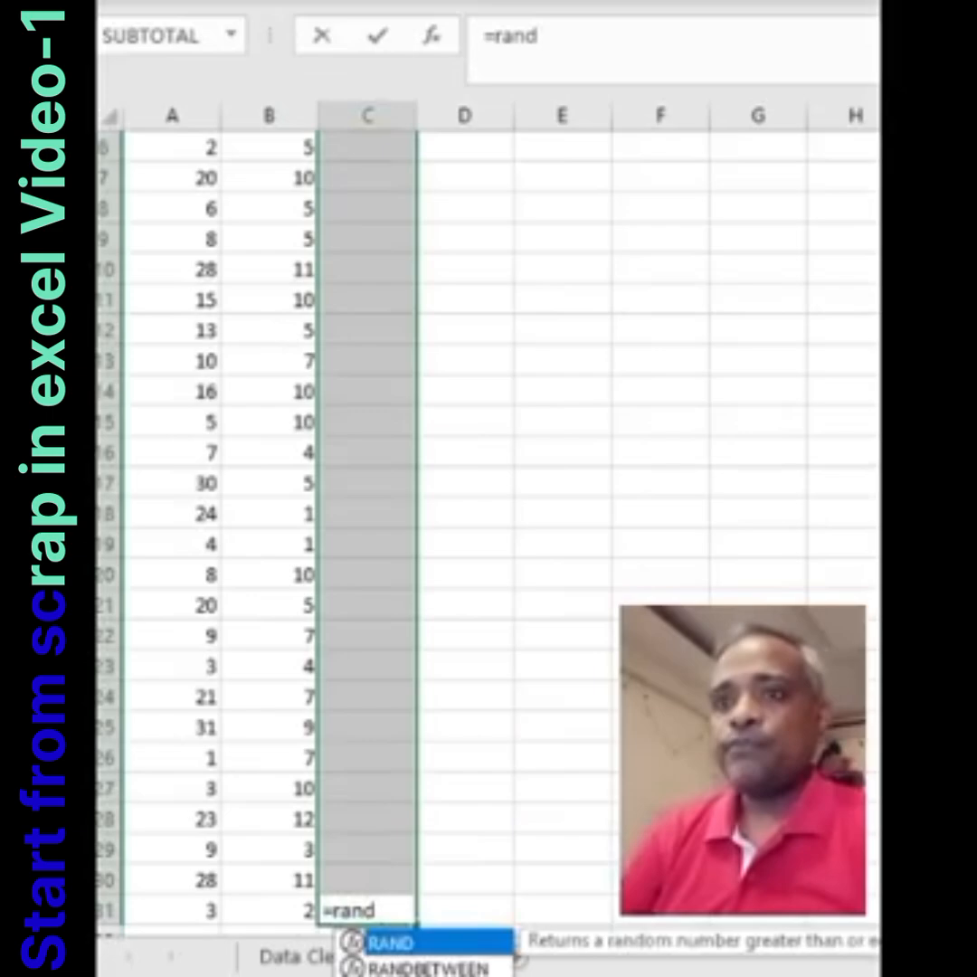
key(Down)
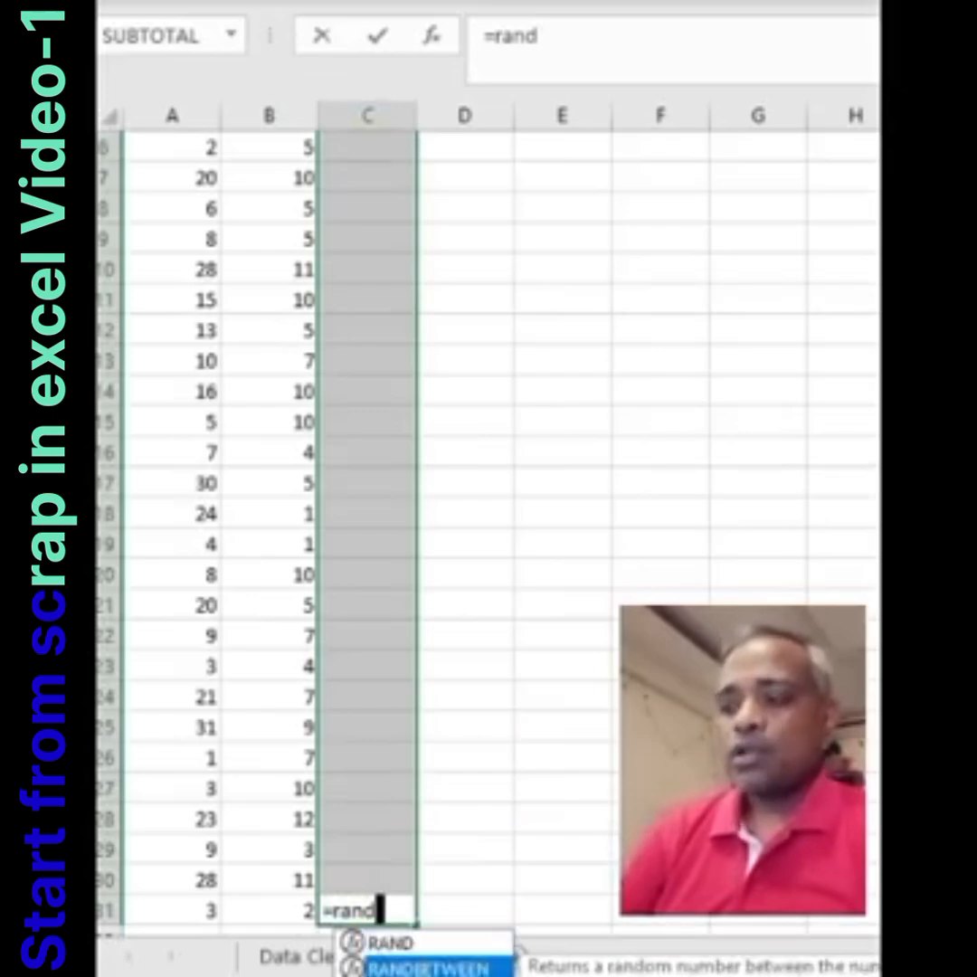
key(Tab)
text(2020,)
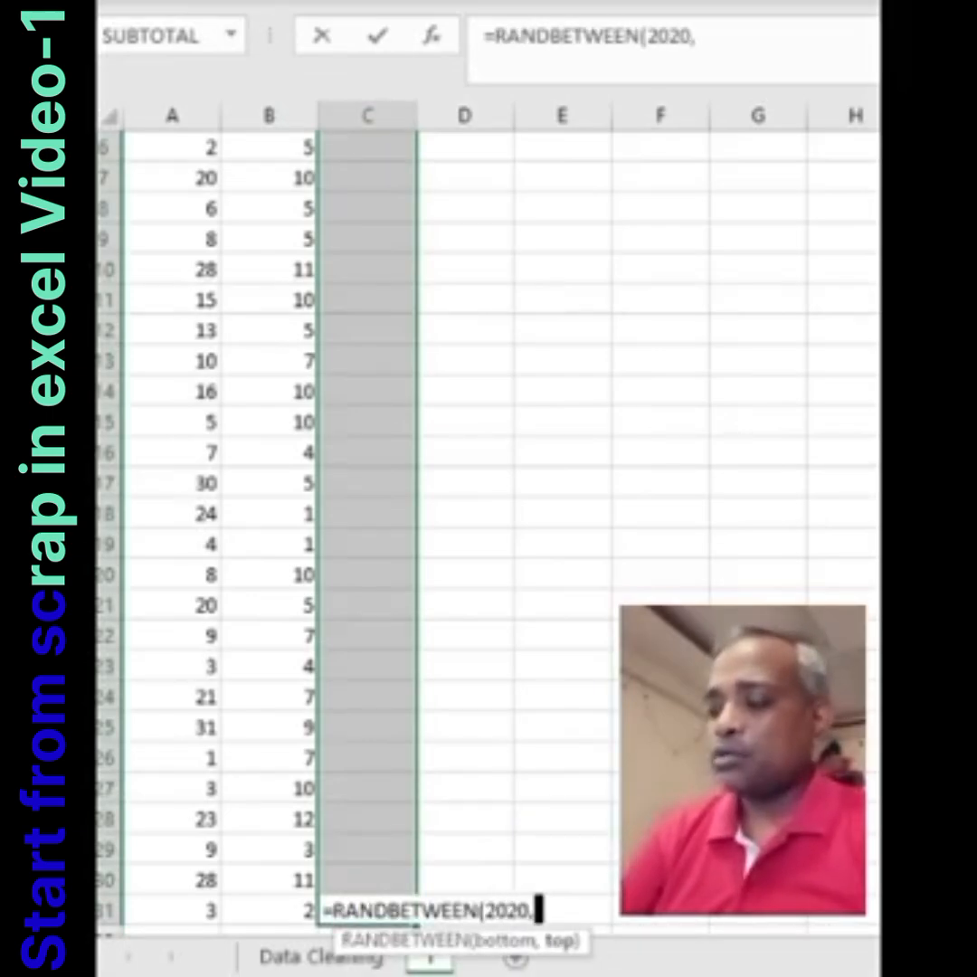
text(202)
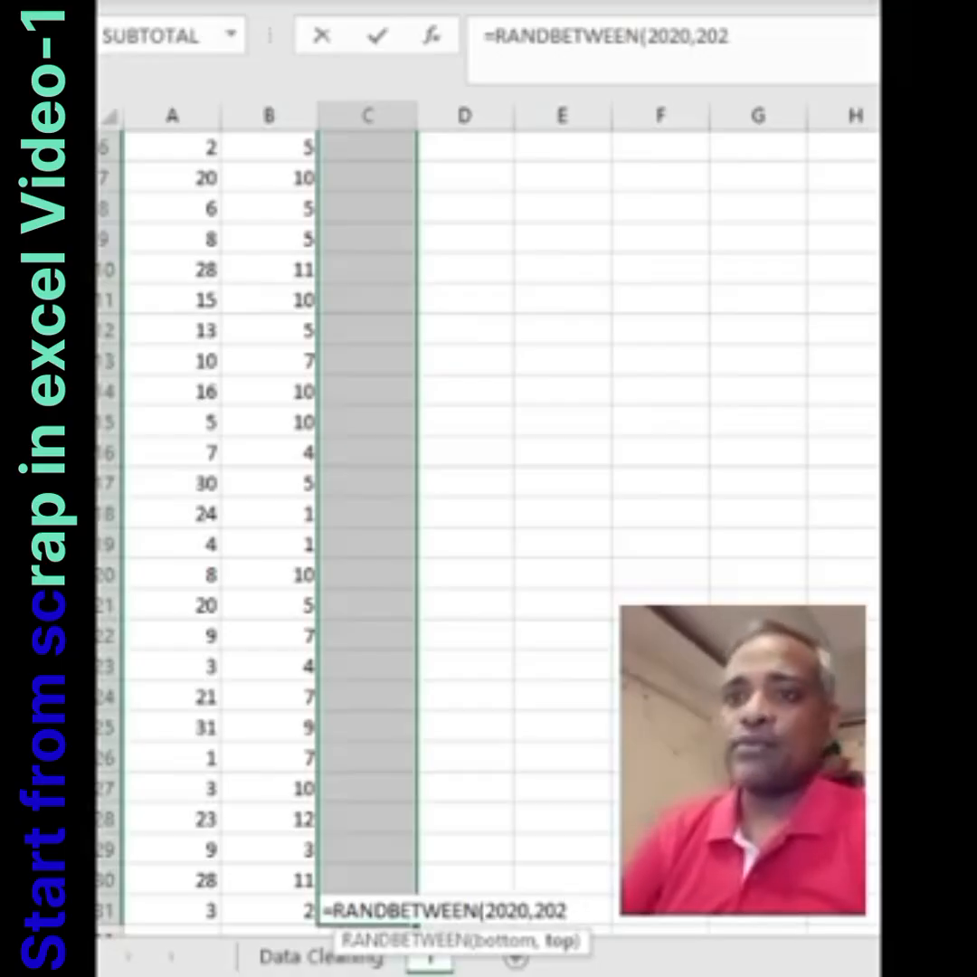
text(5)
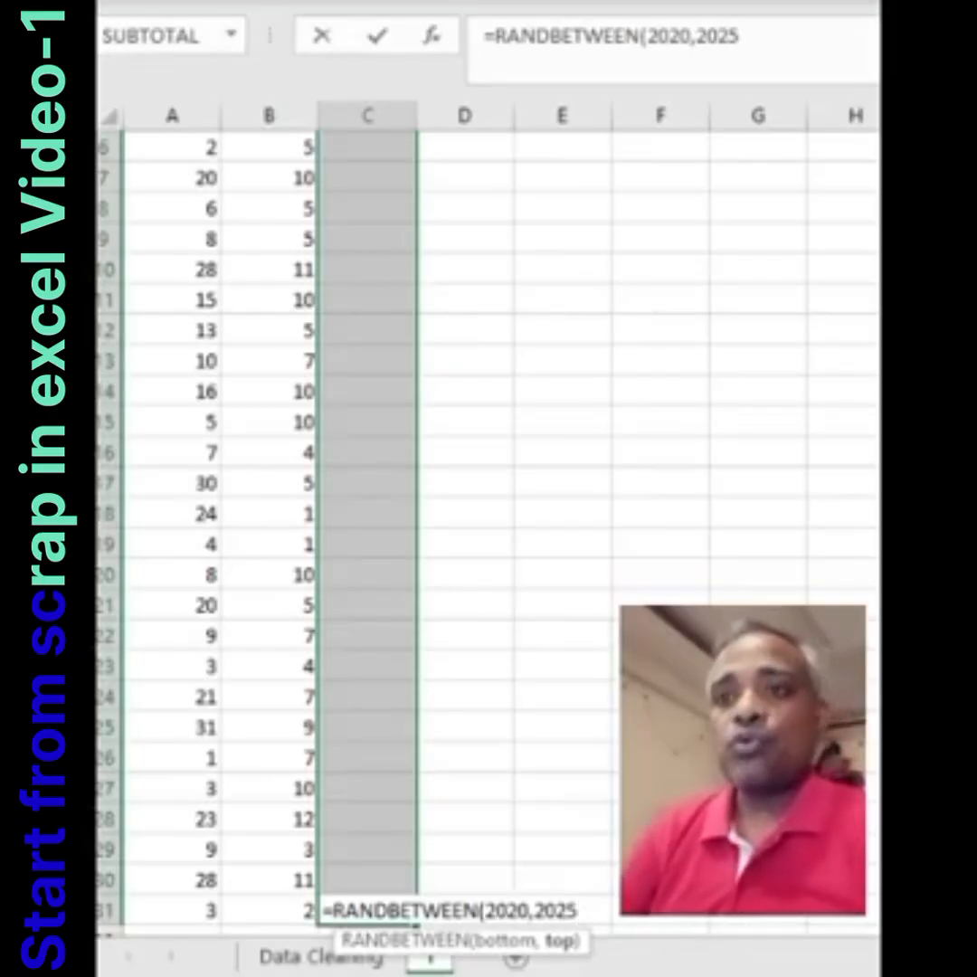
key(ctrl+Return)
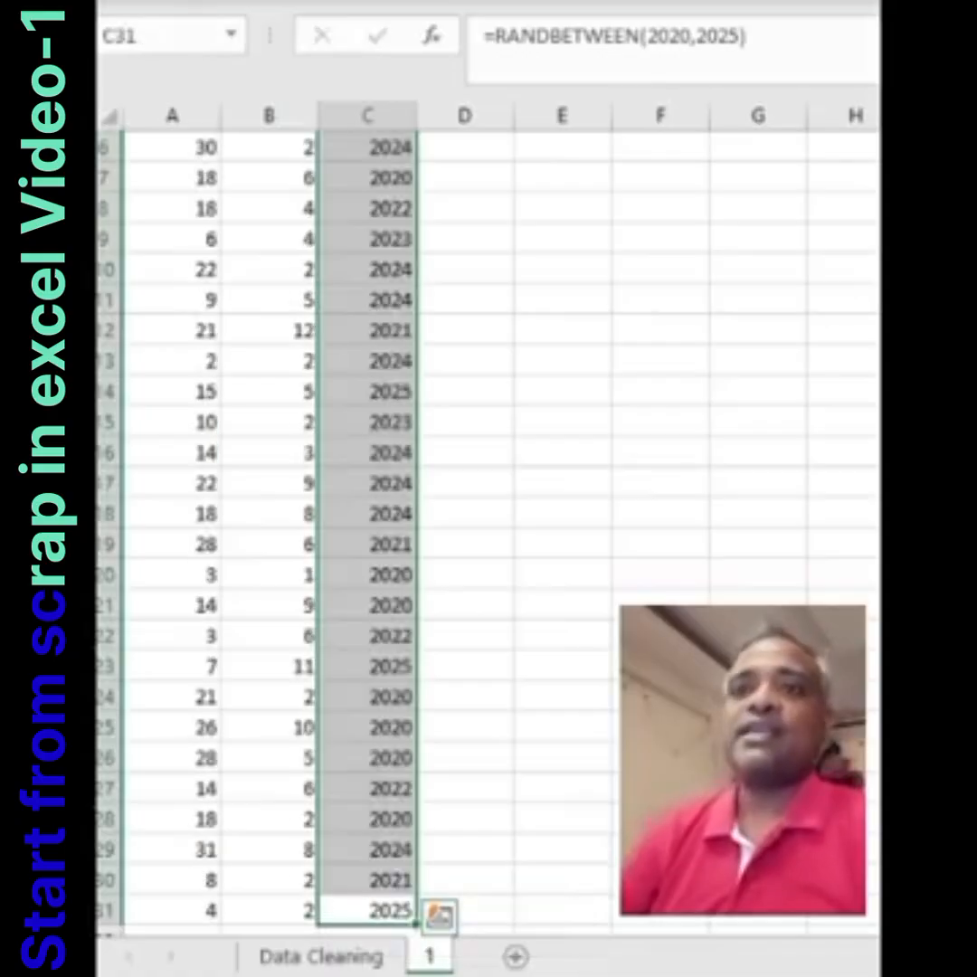
Review the generated year numbers and the formula in the Year column next to the Time SS column
key(ctrl+Up)
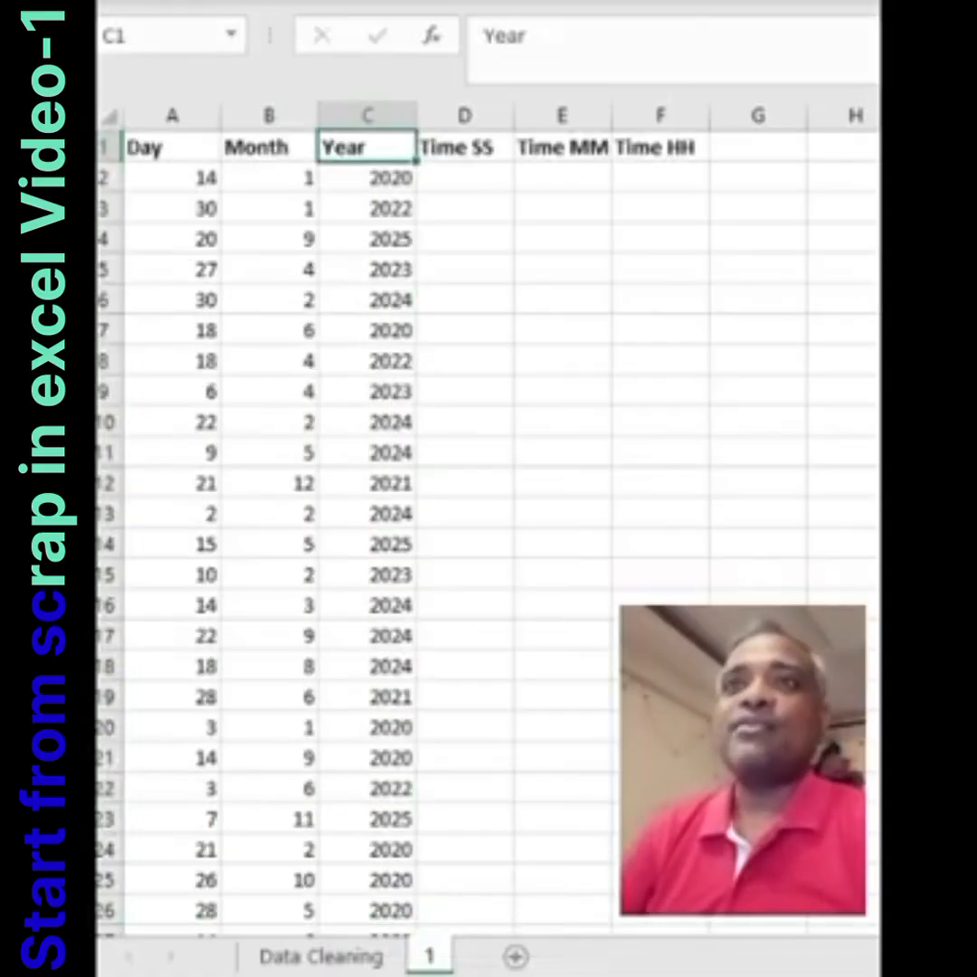
key(Left)
key(Left)
key(Right)
key(Right)
key(Right)
key(Down)
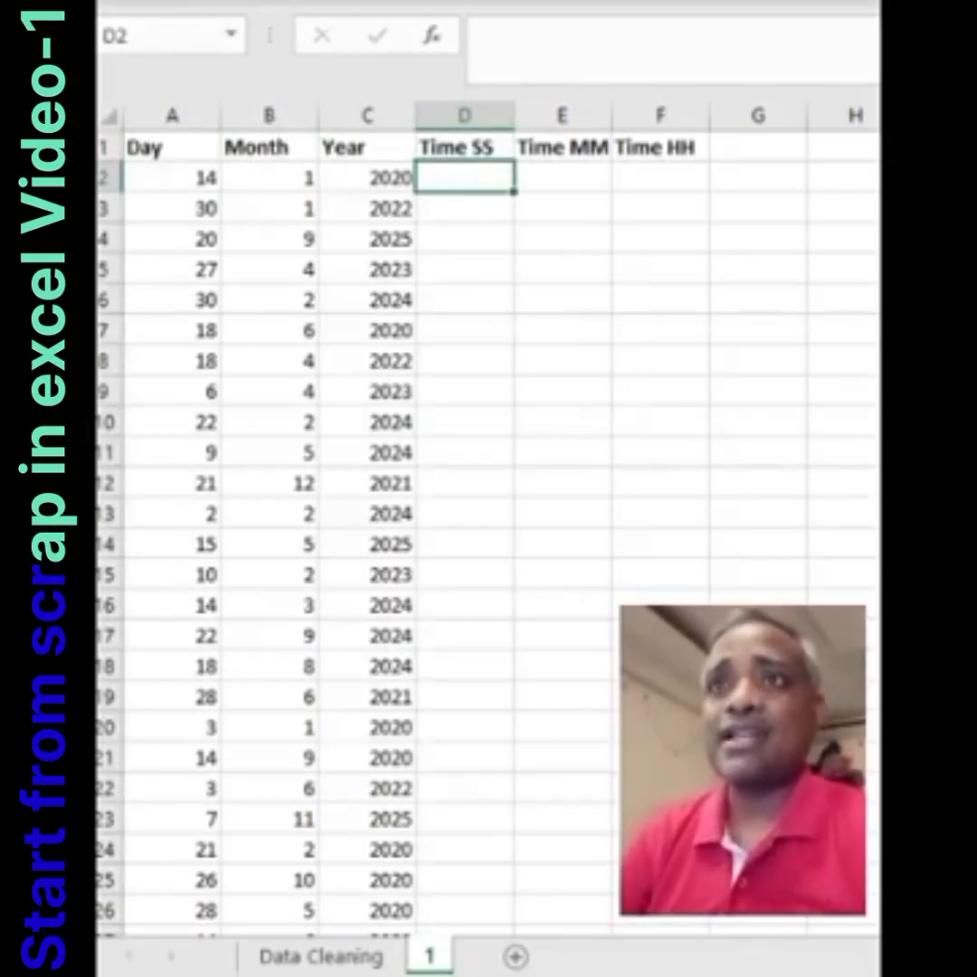
key(Up)
key(Down)
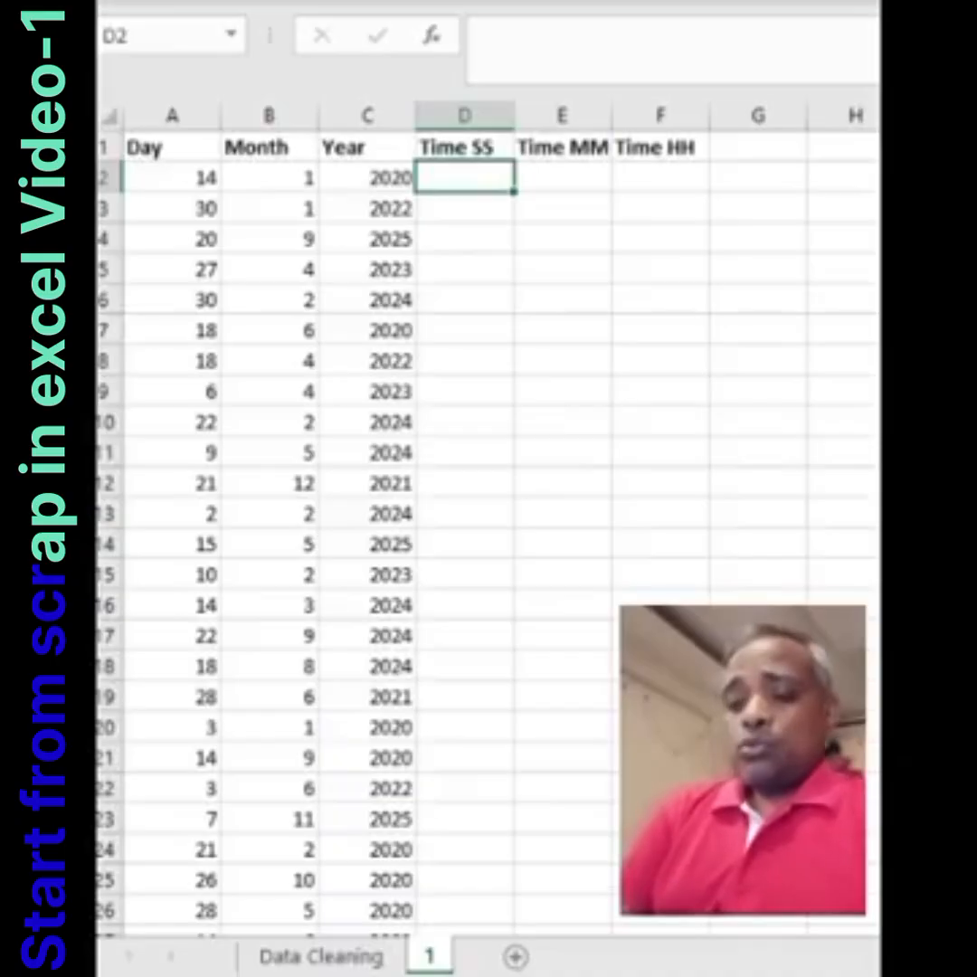
key(Left)
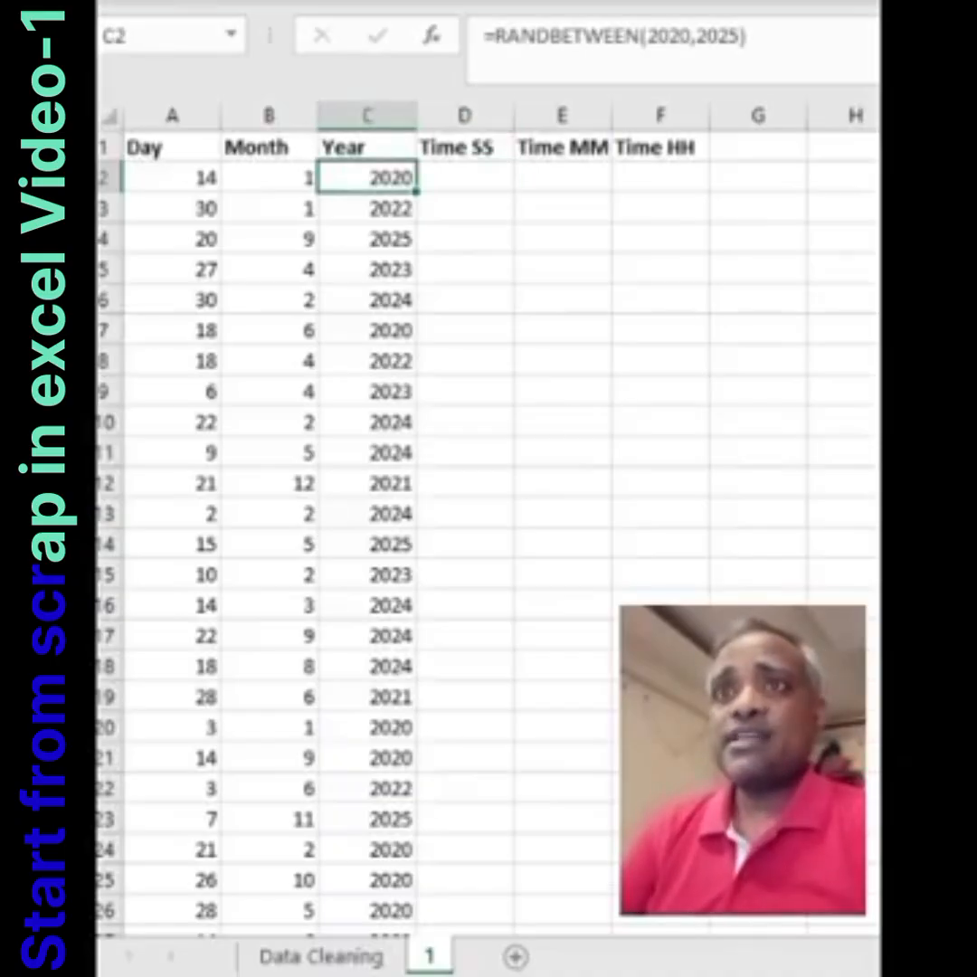
key(Down)
key(Up)
Fill the Time SS column cells D2:D31 with the formula =RANDBETWEEN(0,59) in a single entry
key(Right)
key(Down)
drag(463, 177, 514, 771)
text(=rand)
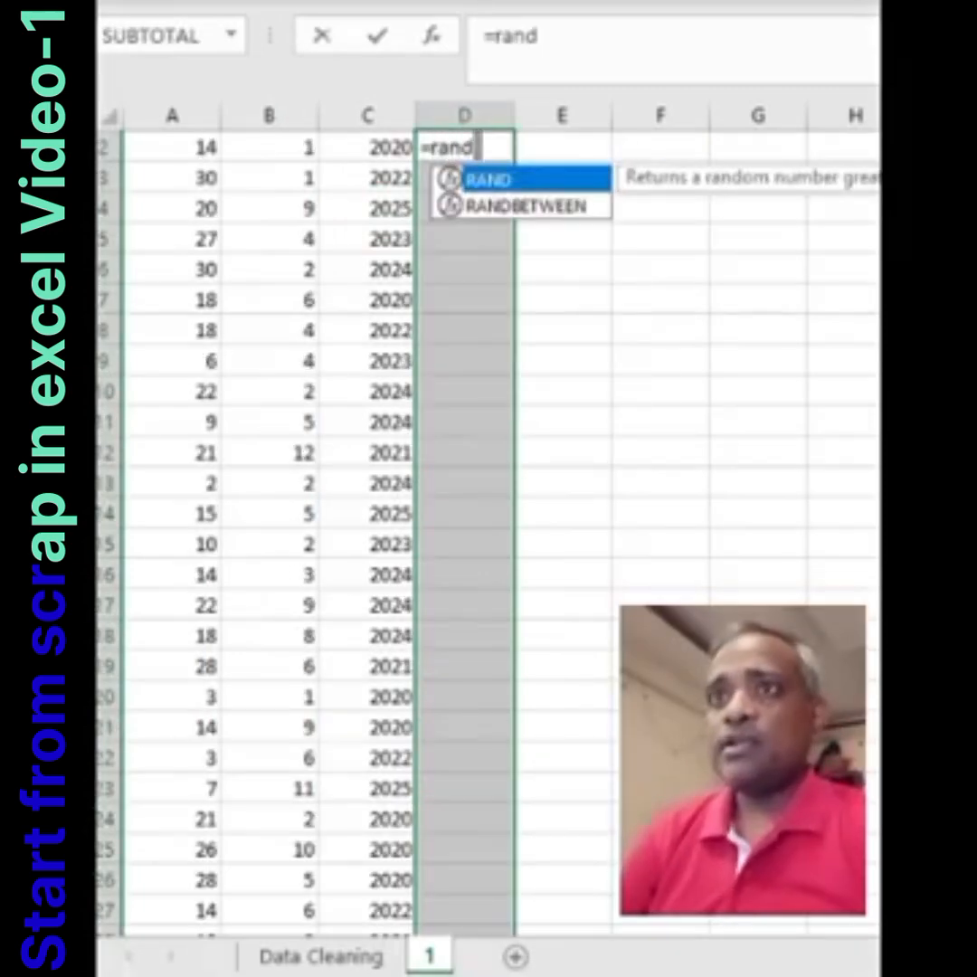
key(Down)
key(Tab)
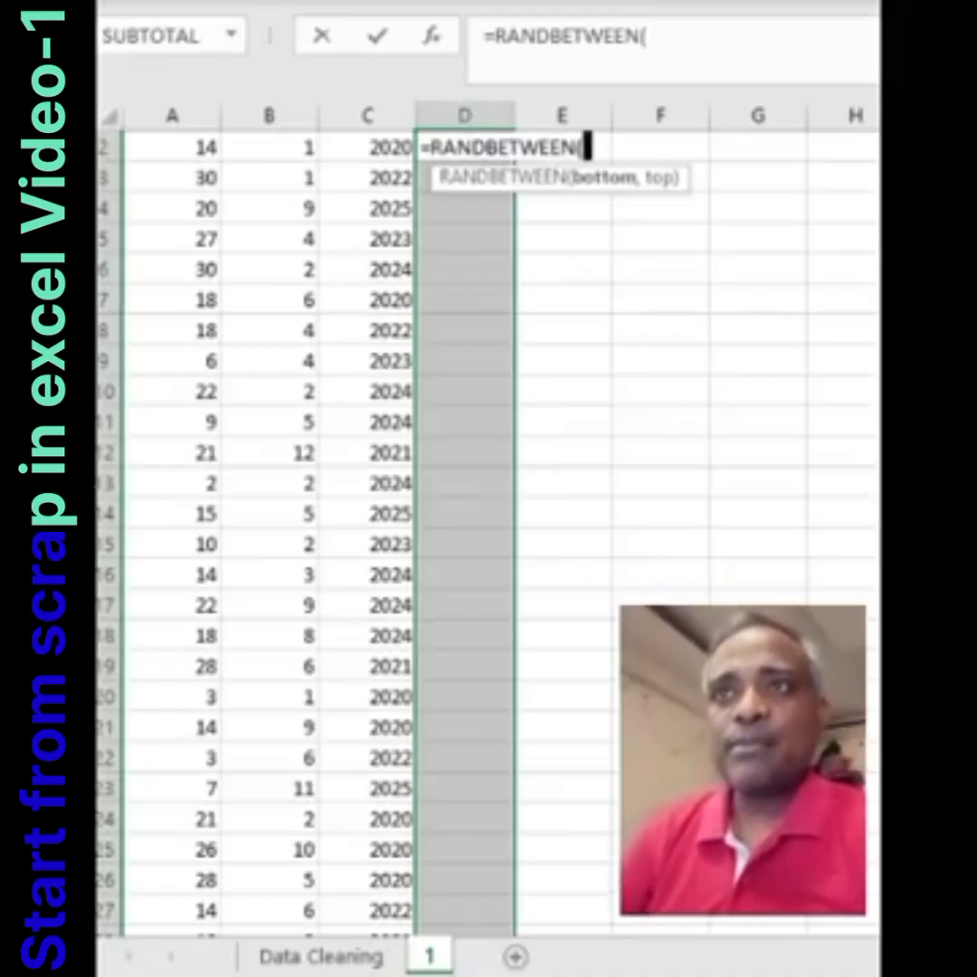
text(0)
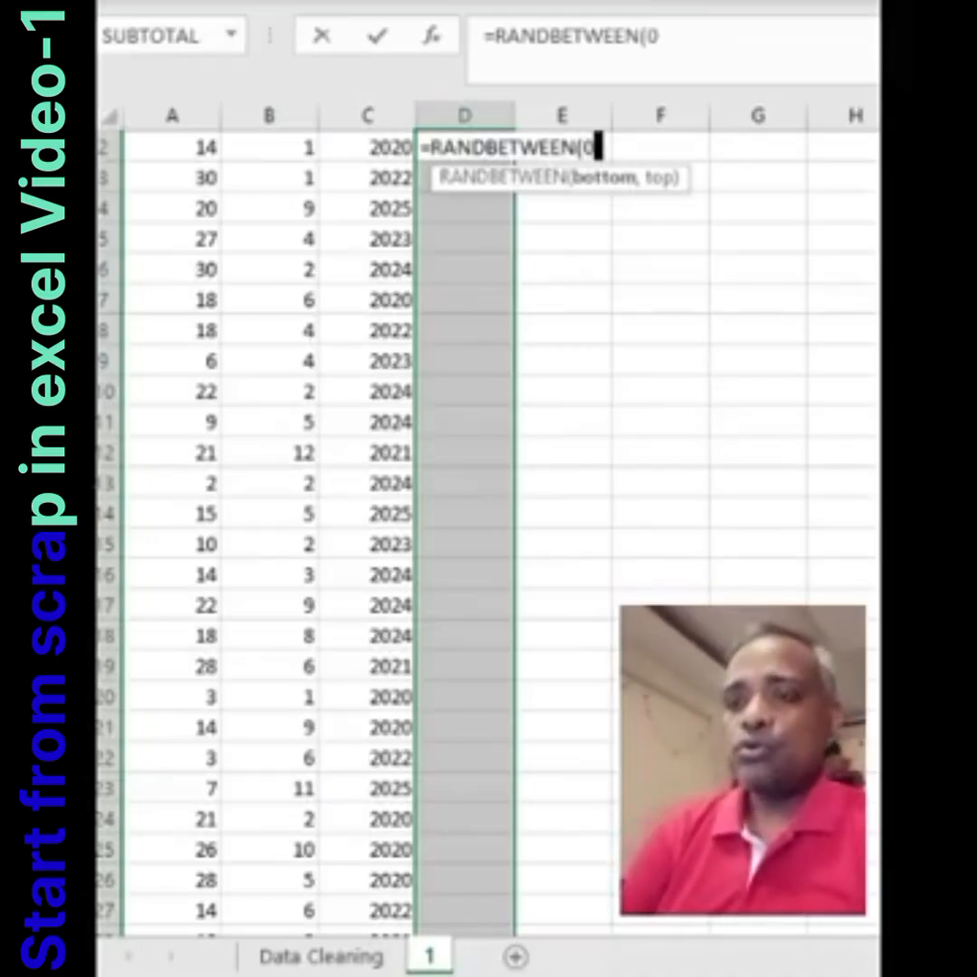
text(,59)
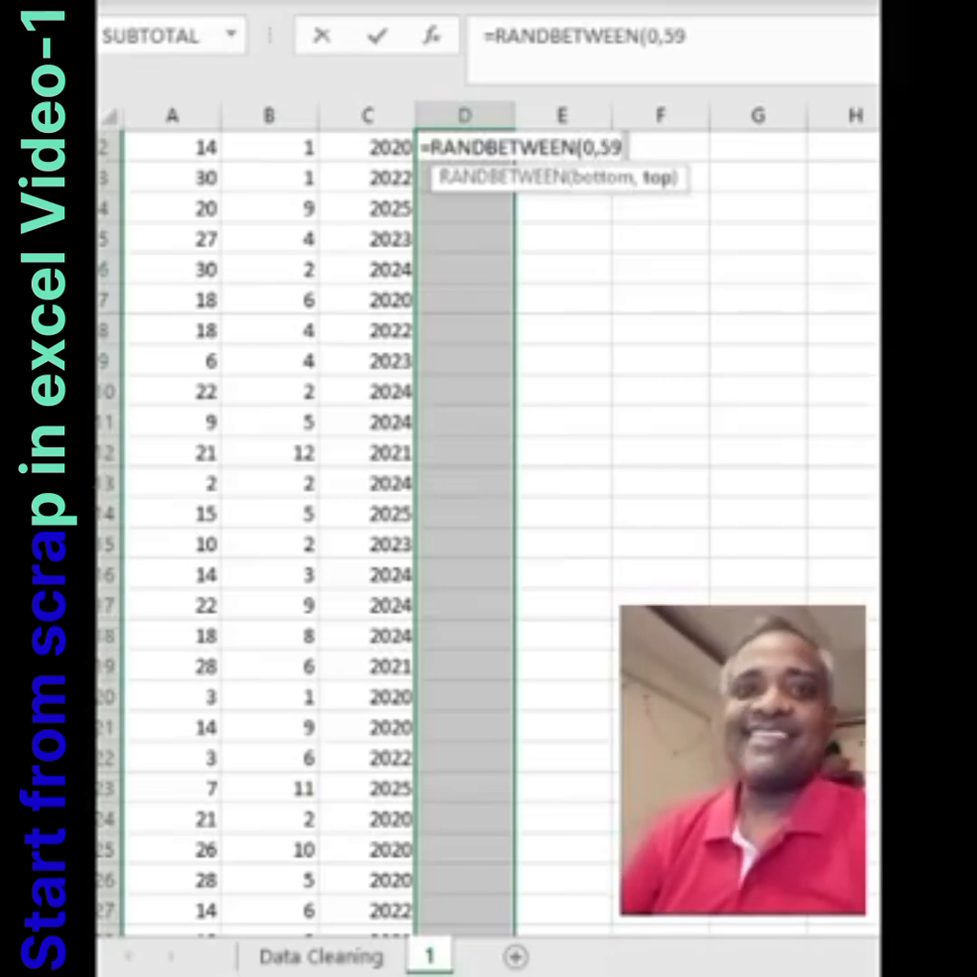
text())
key(ctrl+Return)
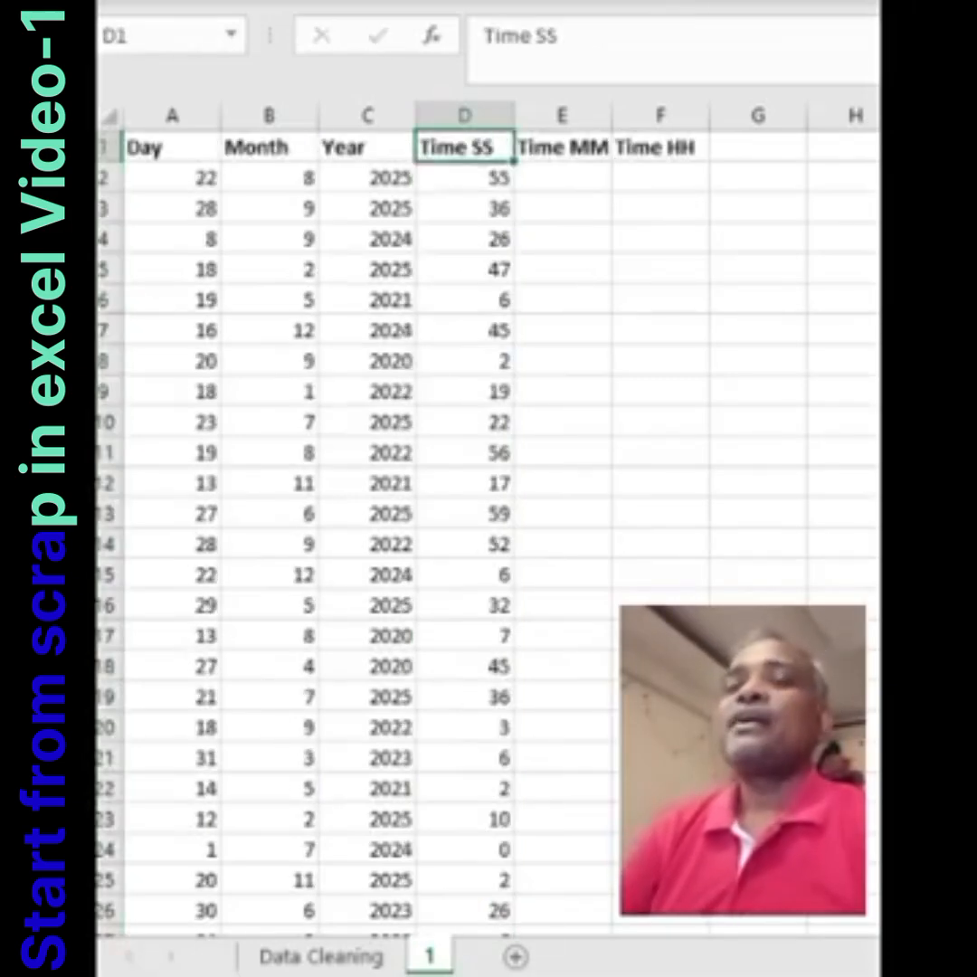
Fill the Time MM column cells E2:E31 with the formula =RANDBETWEEN(0,59) in a single entry
click(562, 177)
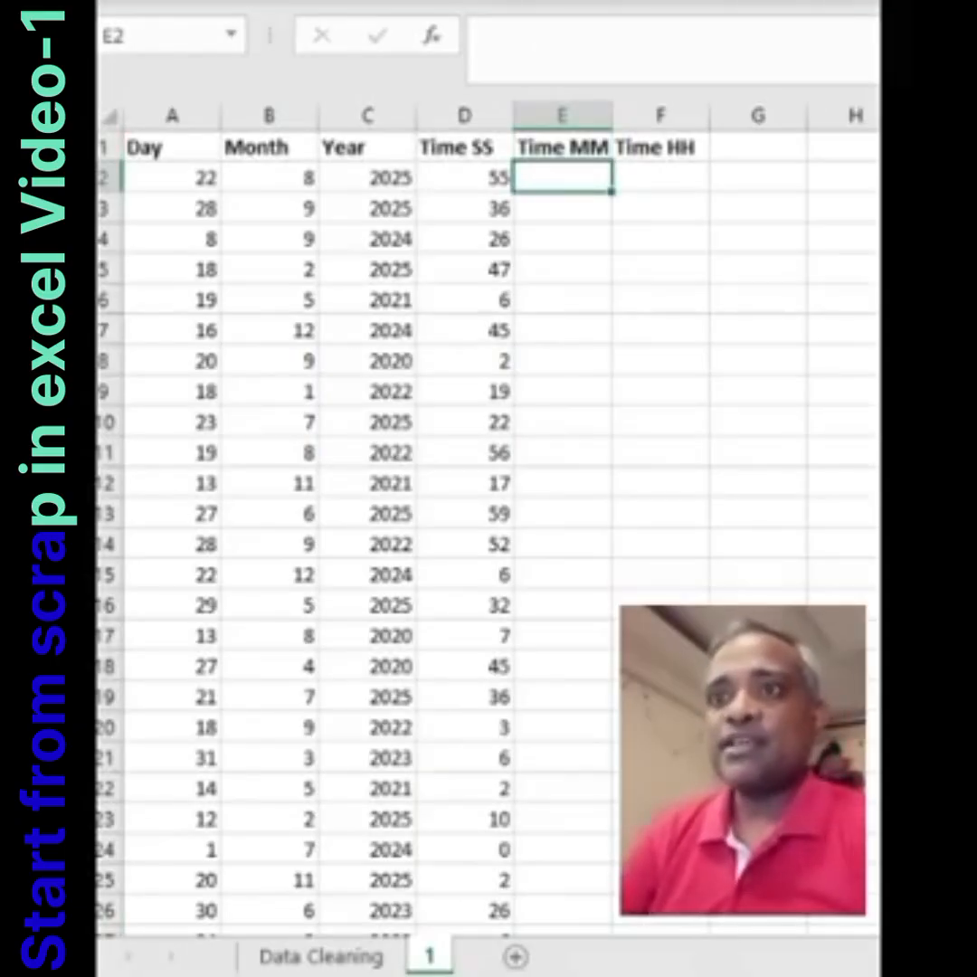
drag(562, 178, 587, 759)
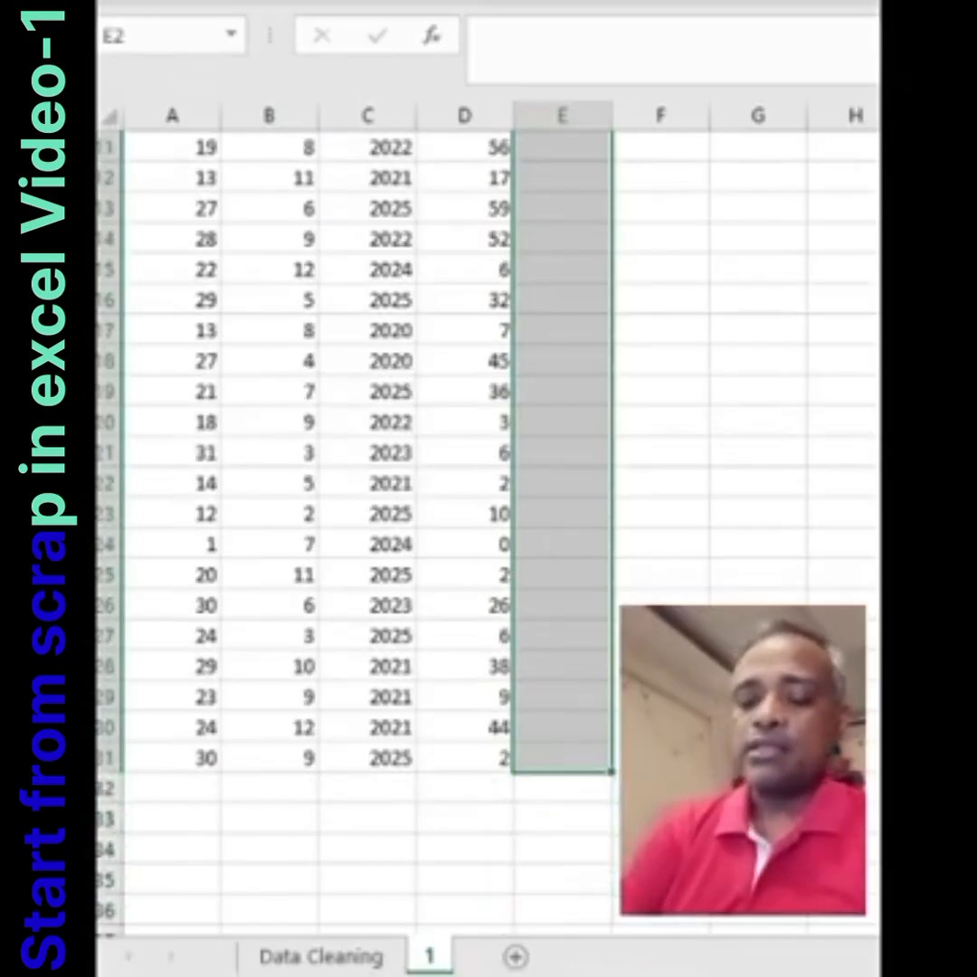
text(=randb)
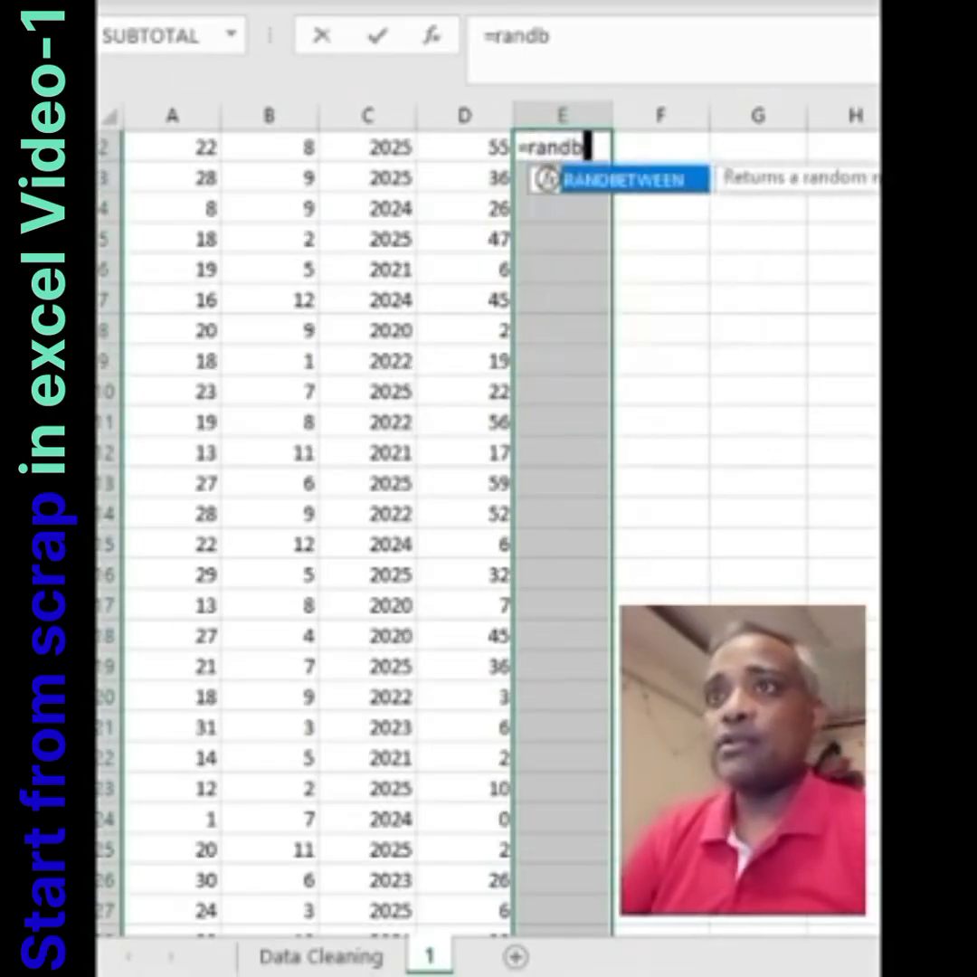
key(Tab)
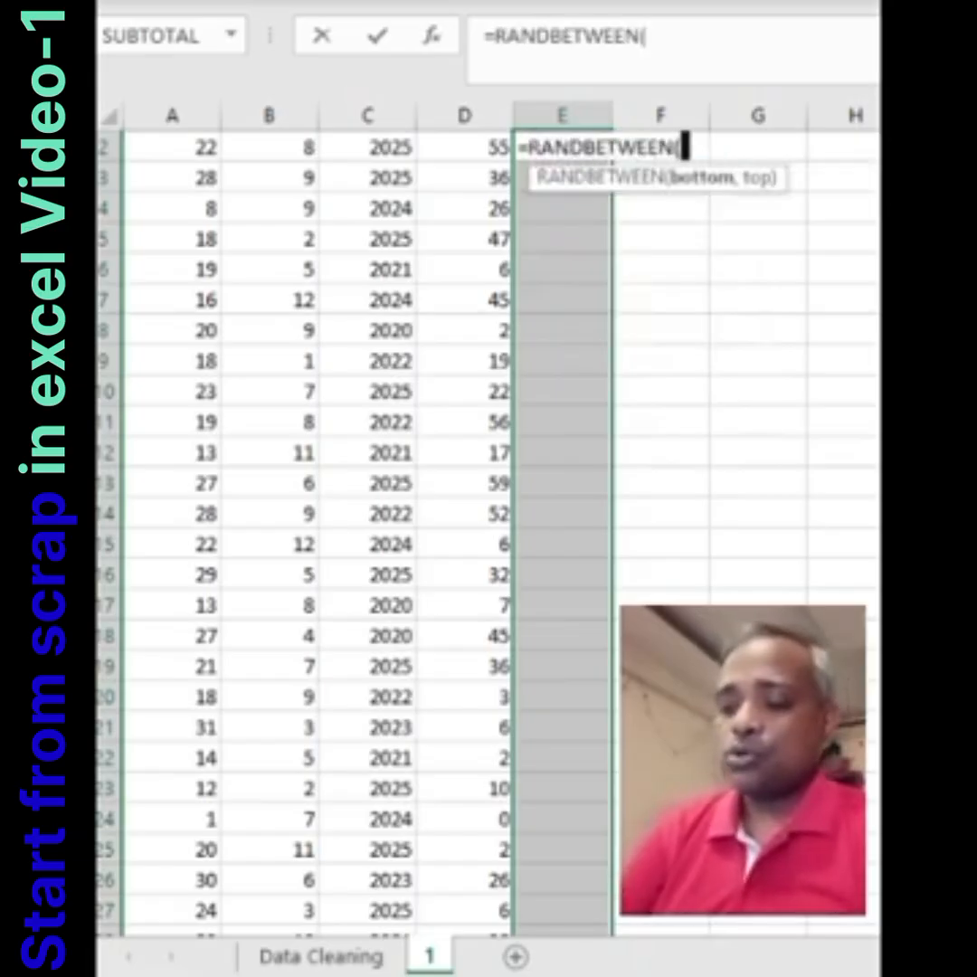
text(0,59)
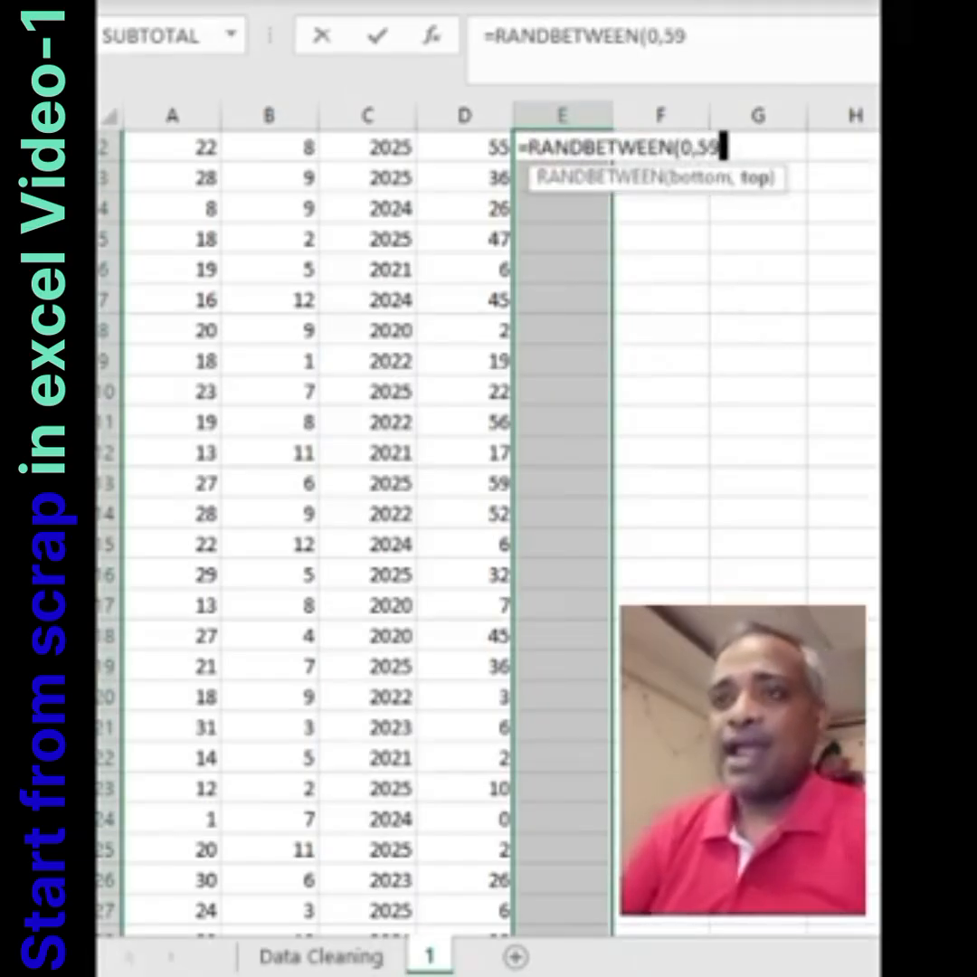
key(ctrl+Return)
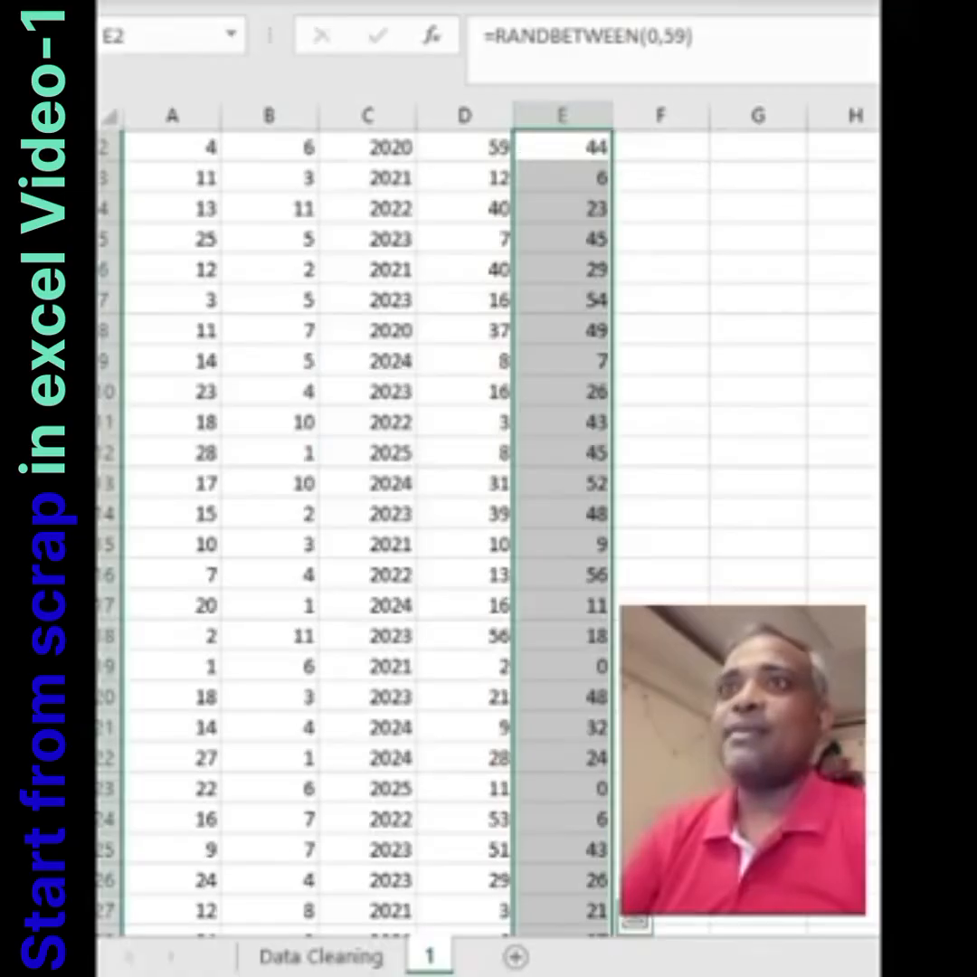
key(Up)
key(Down)
key(Up)
key(Down)
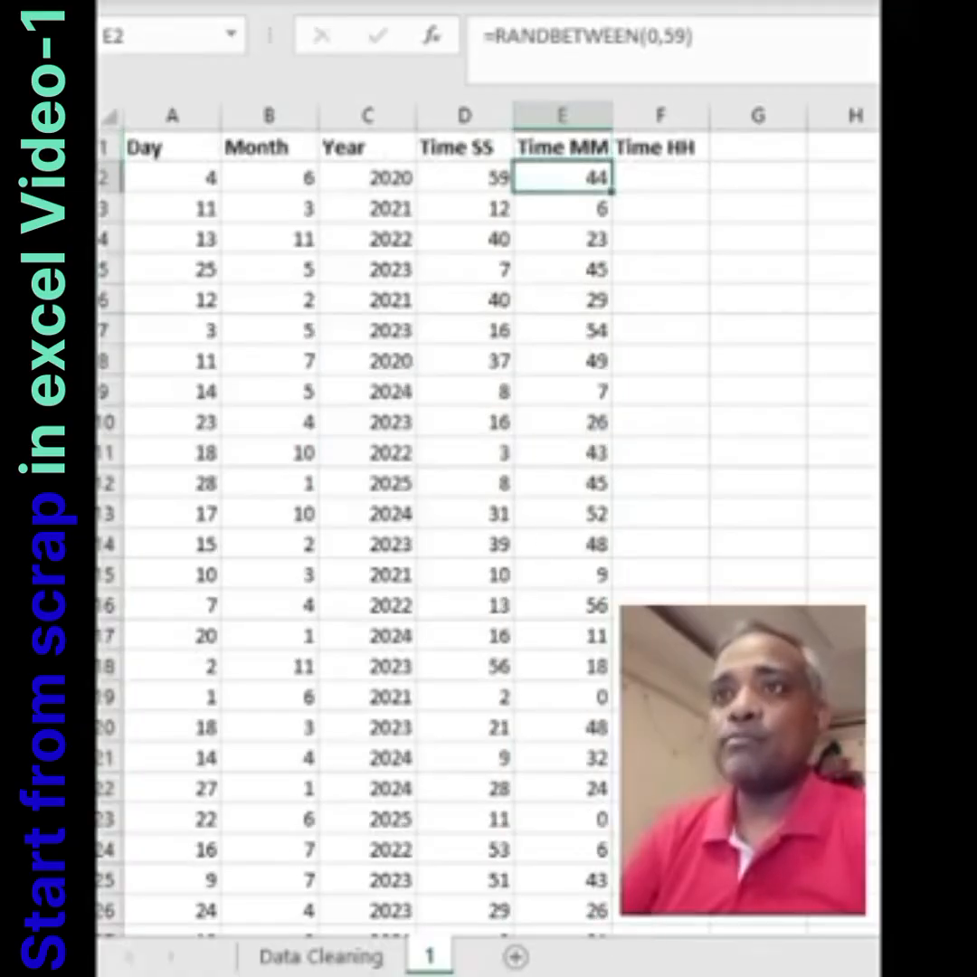
Review the filled columns from Time MM back to Day, and across to the Time HH header
key(Up)
key(Left)
key(Right)
key(Left)
key(Left)
key(Left)
key(Left)
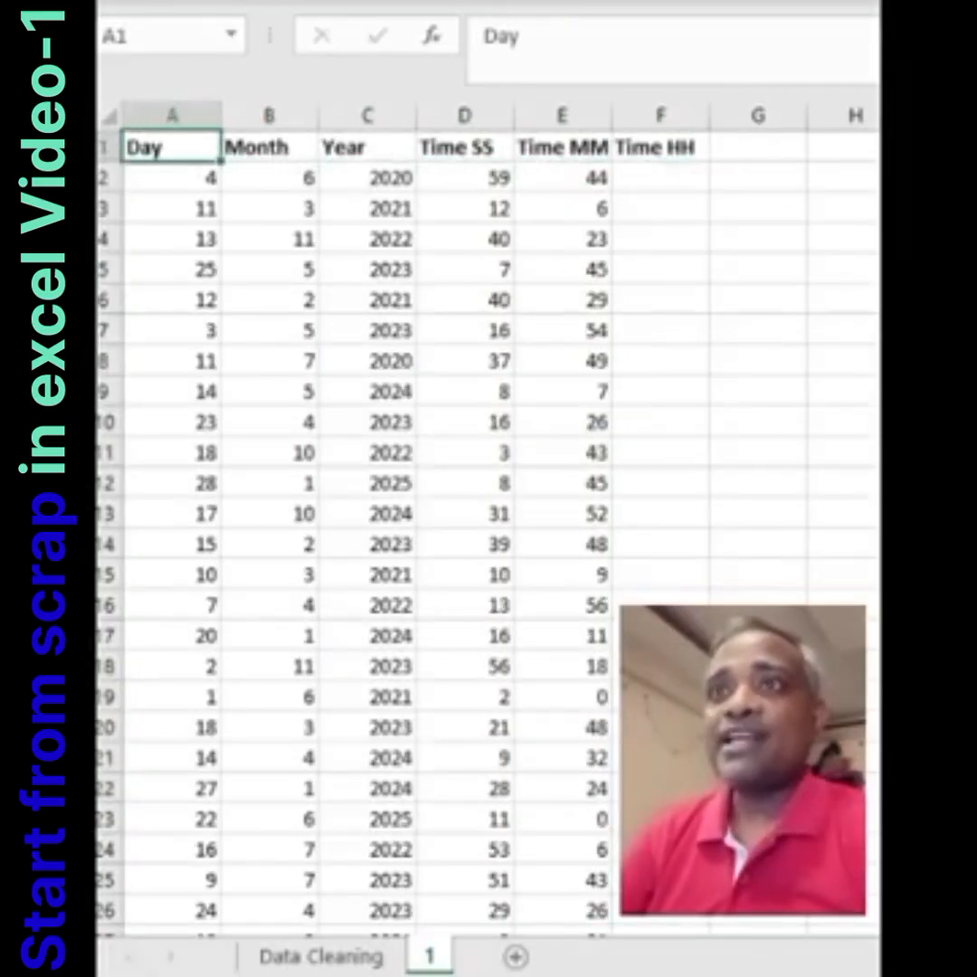
key(Right)
key(Right)
key(Right)
key(Right)
key(Right)
Fill the Time HH column from F2 down to the last data row with the formula =RANDBETWEEN(0,23) in a single entry
key(Down)
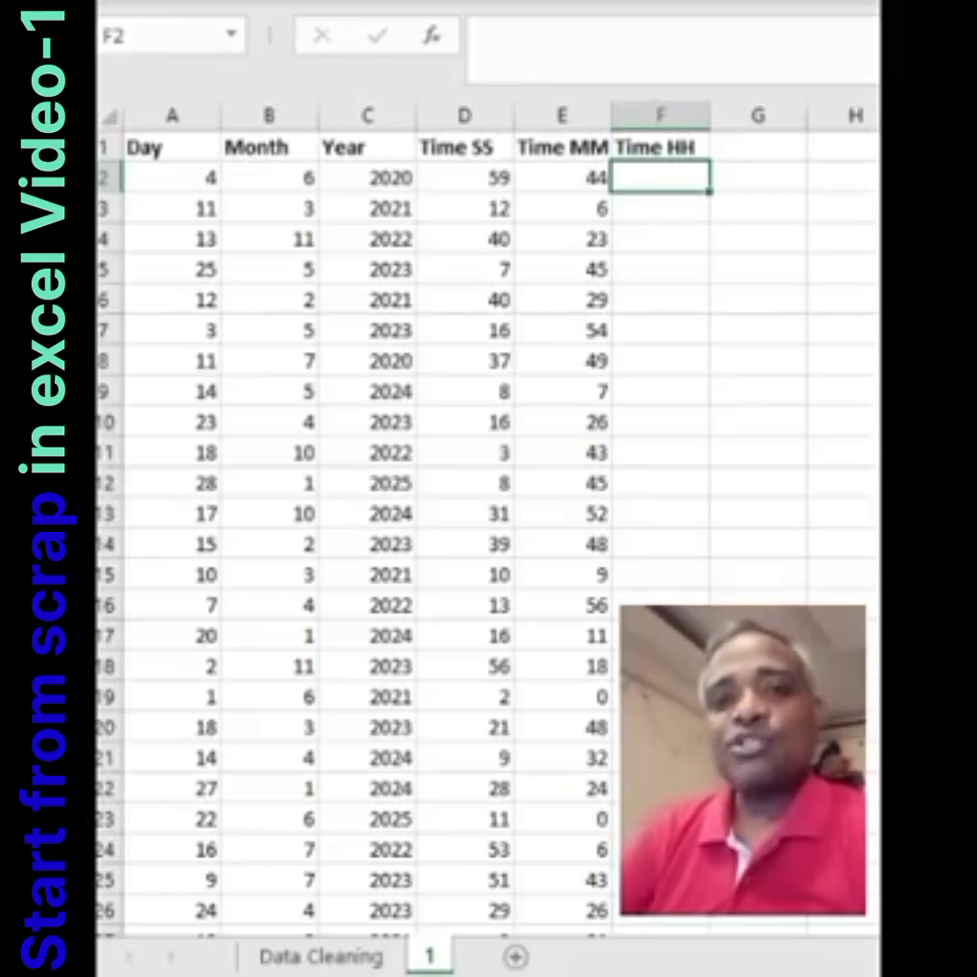
click(660, 147)
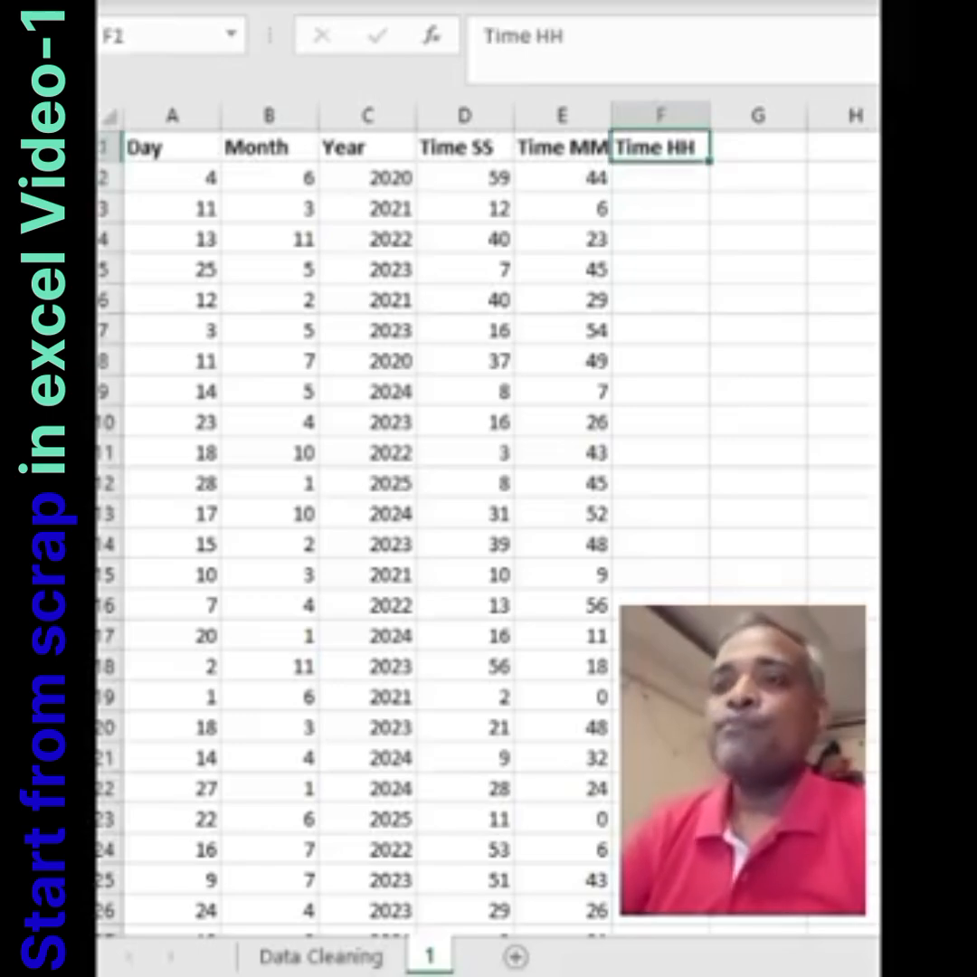
click(660, 177)
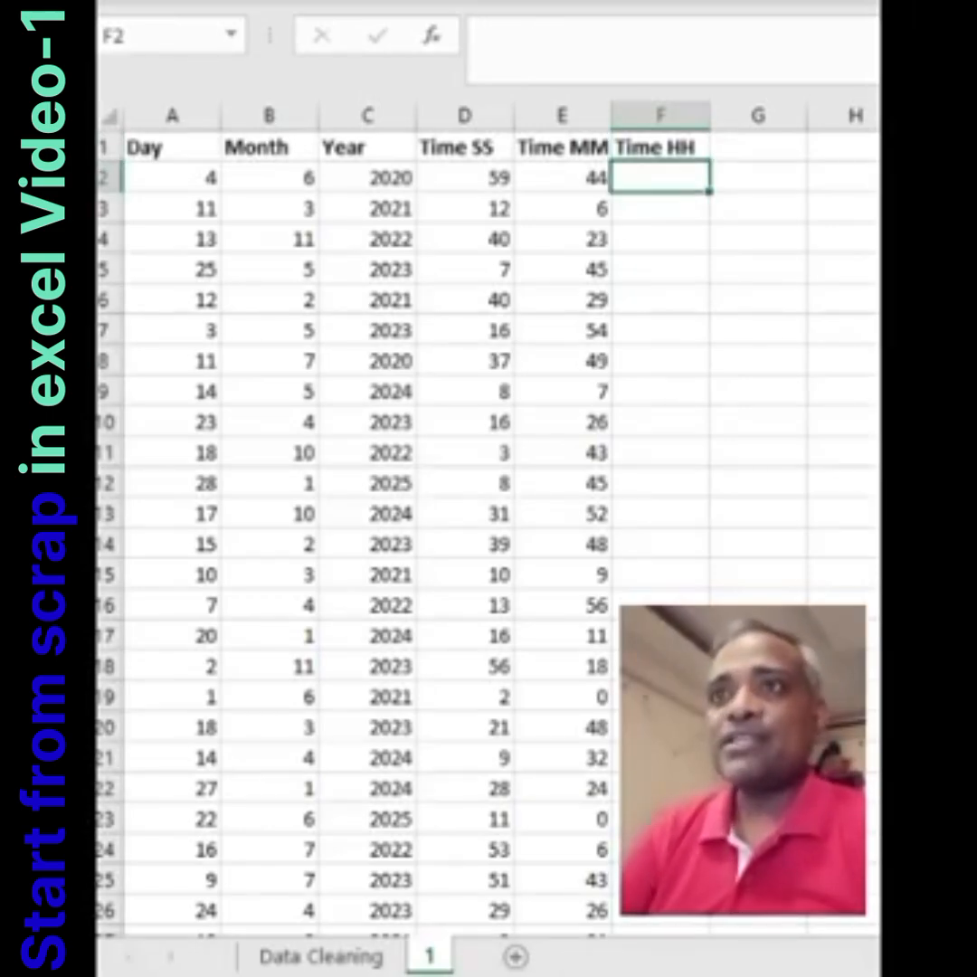
drag(659, 178, 660, 679)
text(=)
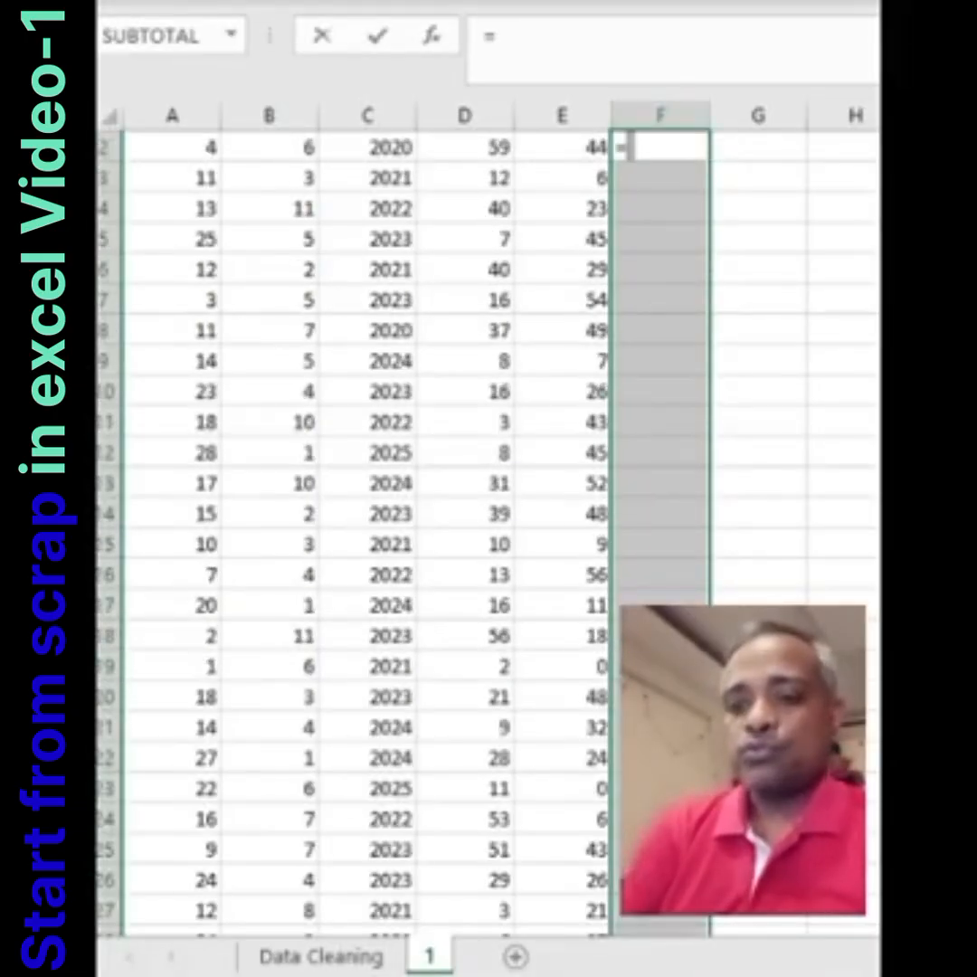
text(randb)
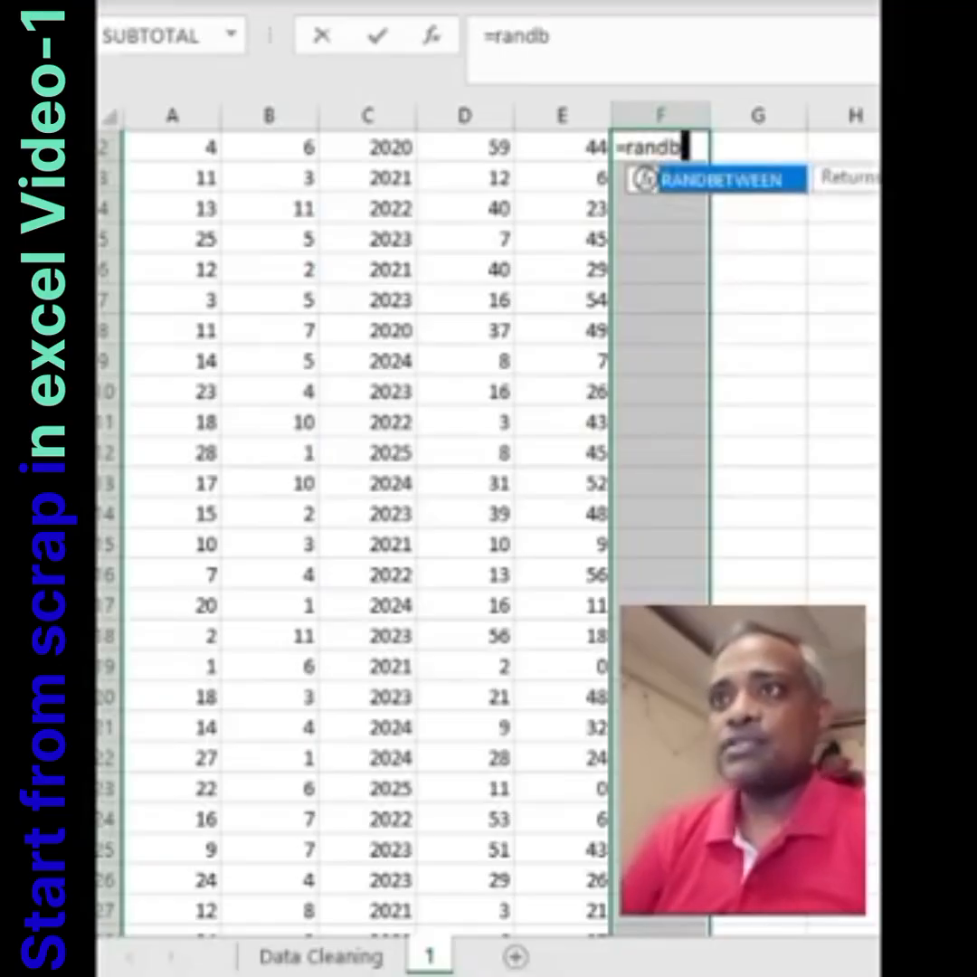
key(Tab)
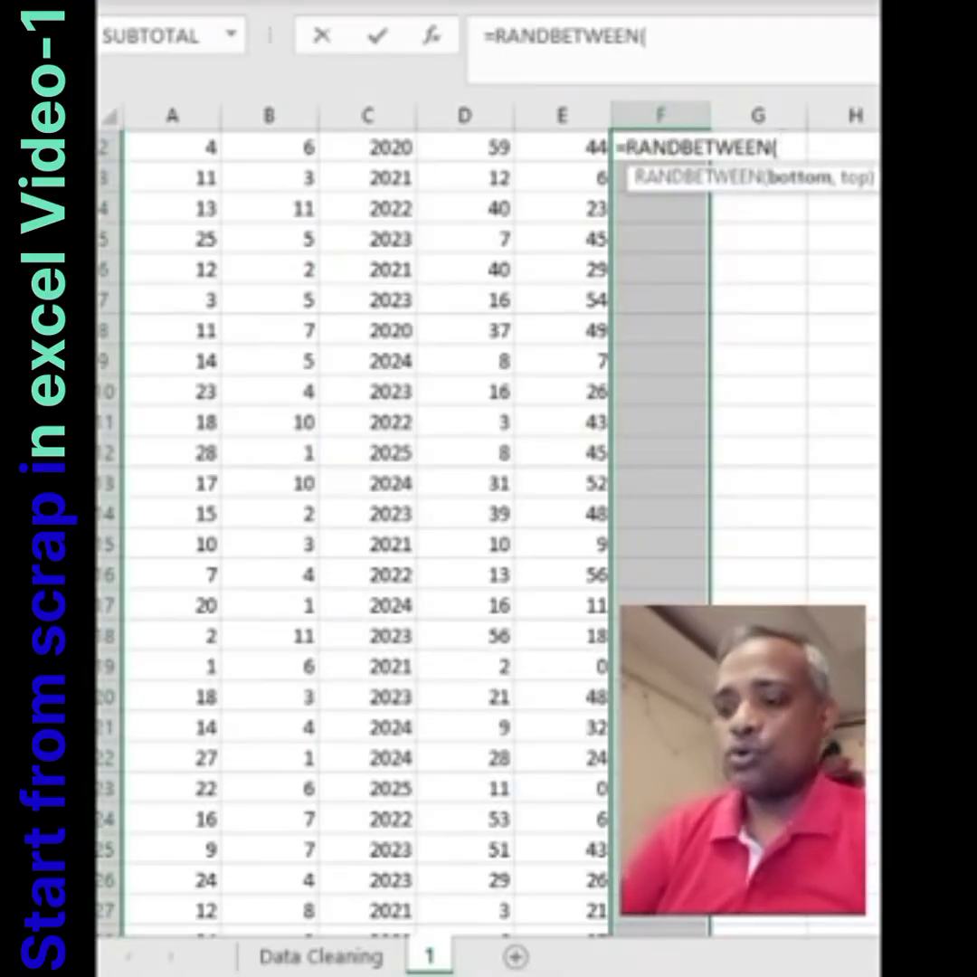
text(0,23)
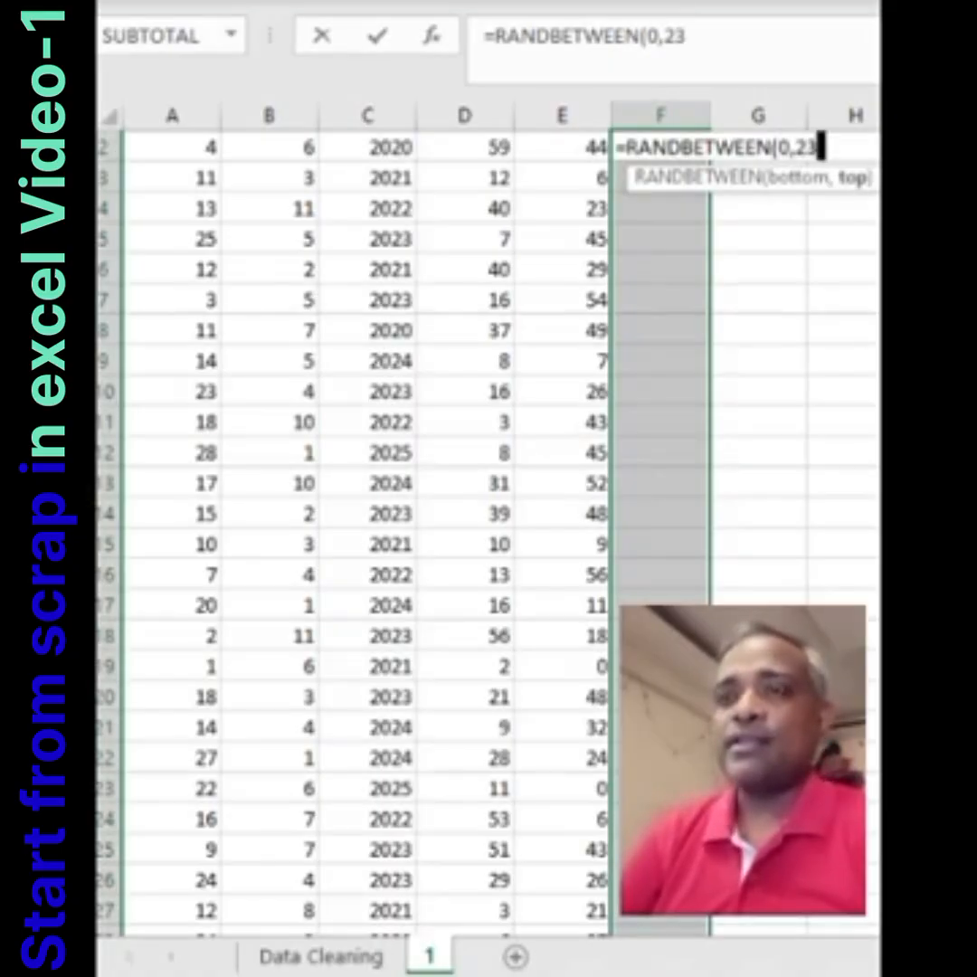
key(ctrl+Return)
key(Up)
key(Down)
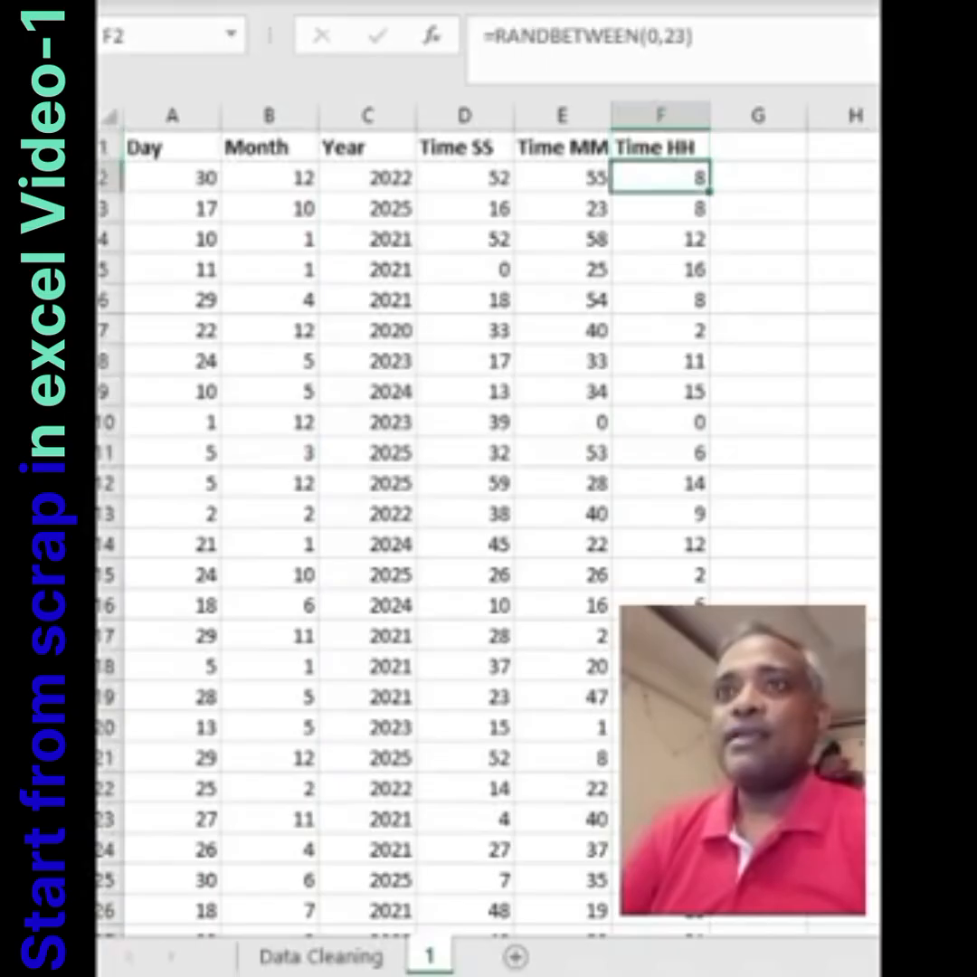
Look across the header row to review the six generated date and time columns
key(Up)
key(ctrl+Home)
key(Right)
key(Right)
key(Right)
key(Right)
key(Right)
key(Right)
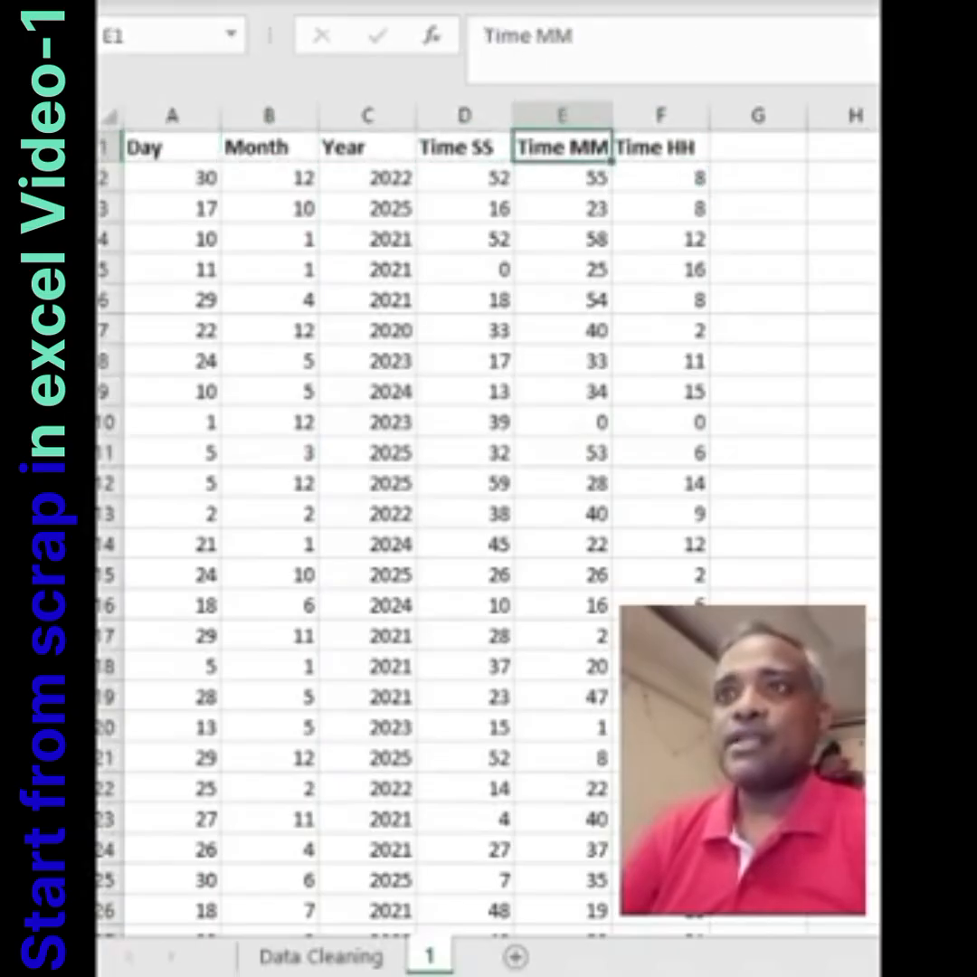
key(Left)
key(Left)
Check the Day column's formulas from the top down to the last filled row
key(ctrl+Home)
key(Down)
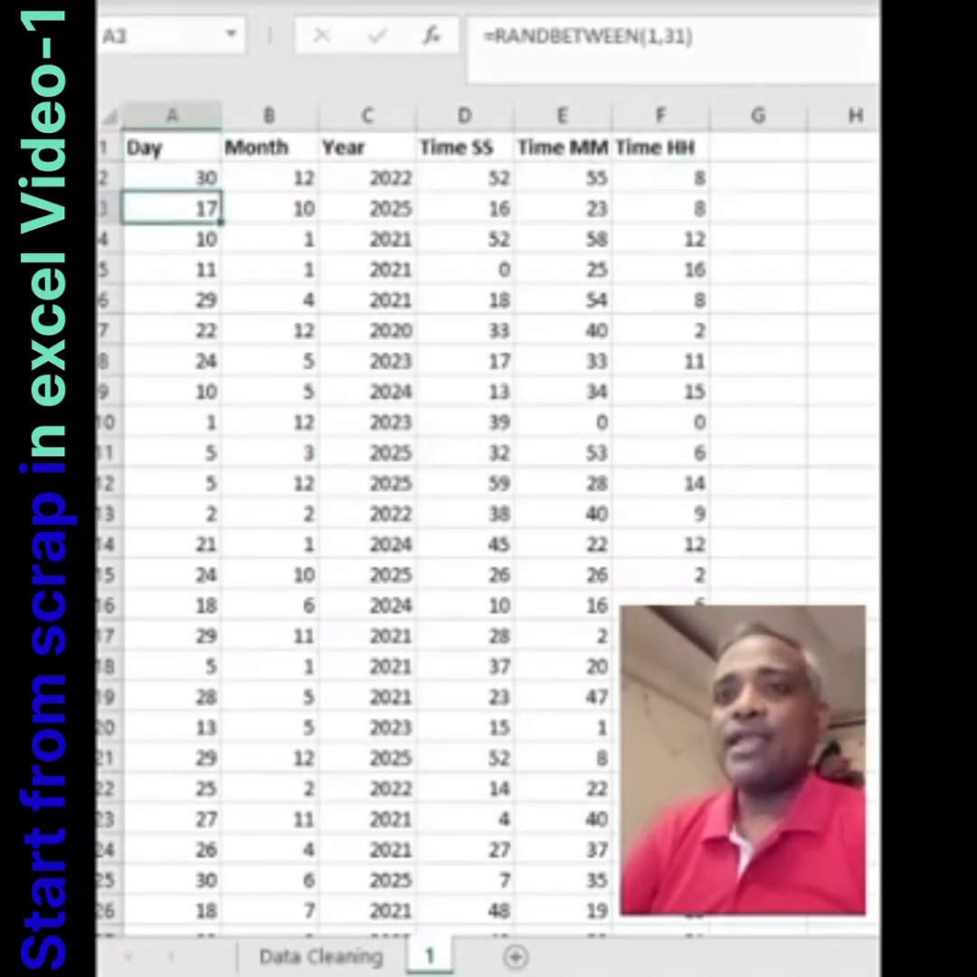
key(ctrl+Down)
key(Down)
key(Down)
key(Up)
key(Up)
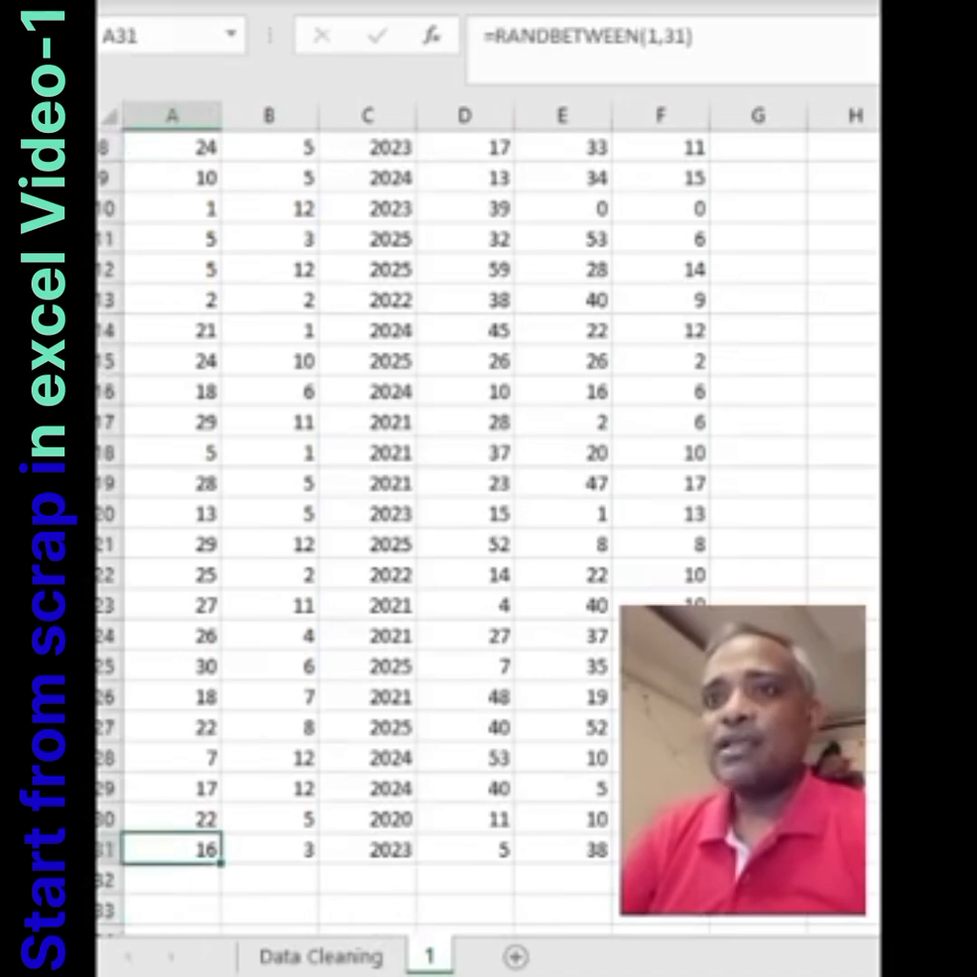
key(ctrl+Home)
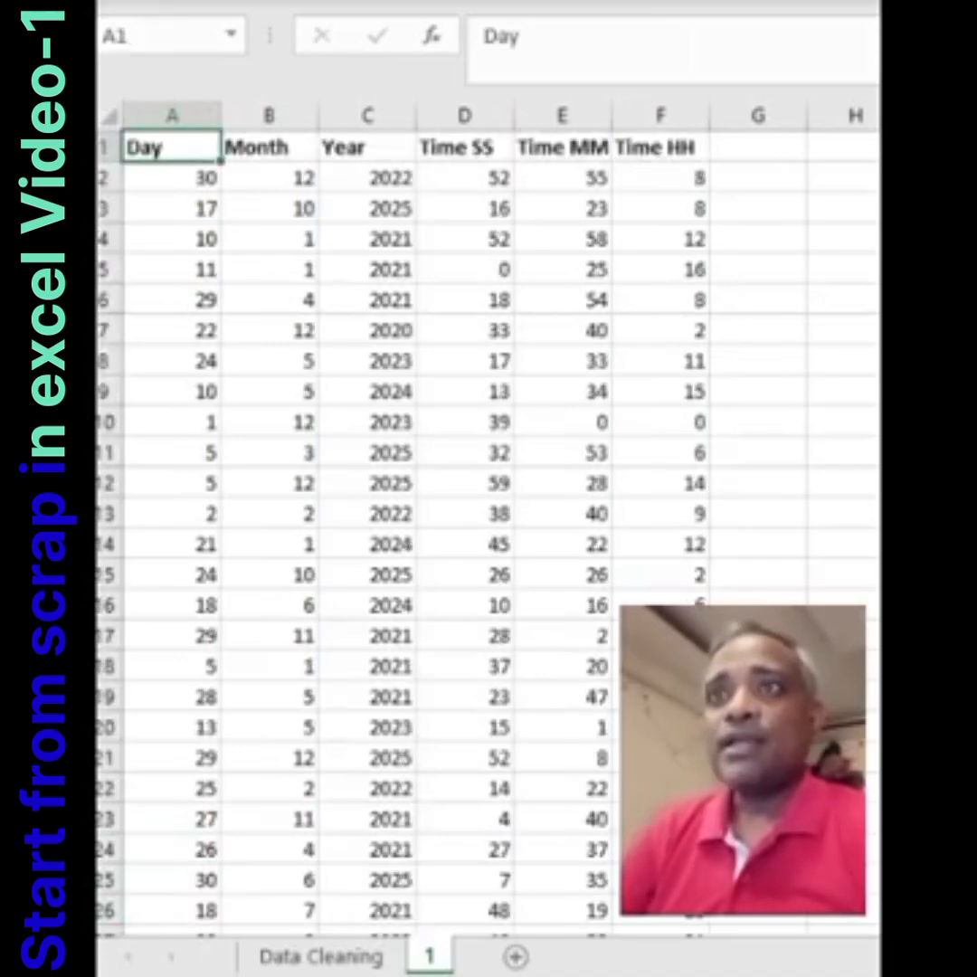
Go through the column headers from Day to Time HH and back to compare the date and time parts
key(Right)
key(Right)
key(Right)
key(Right)
key(Right)
key(Right)
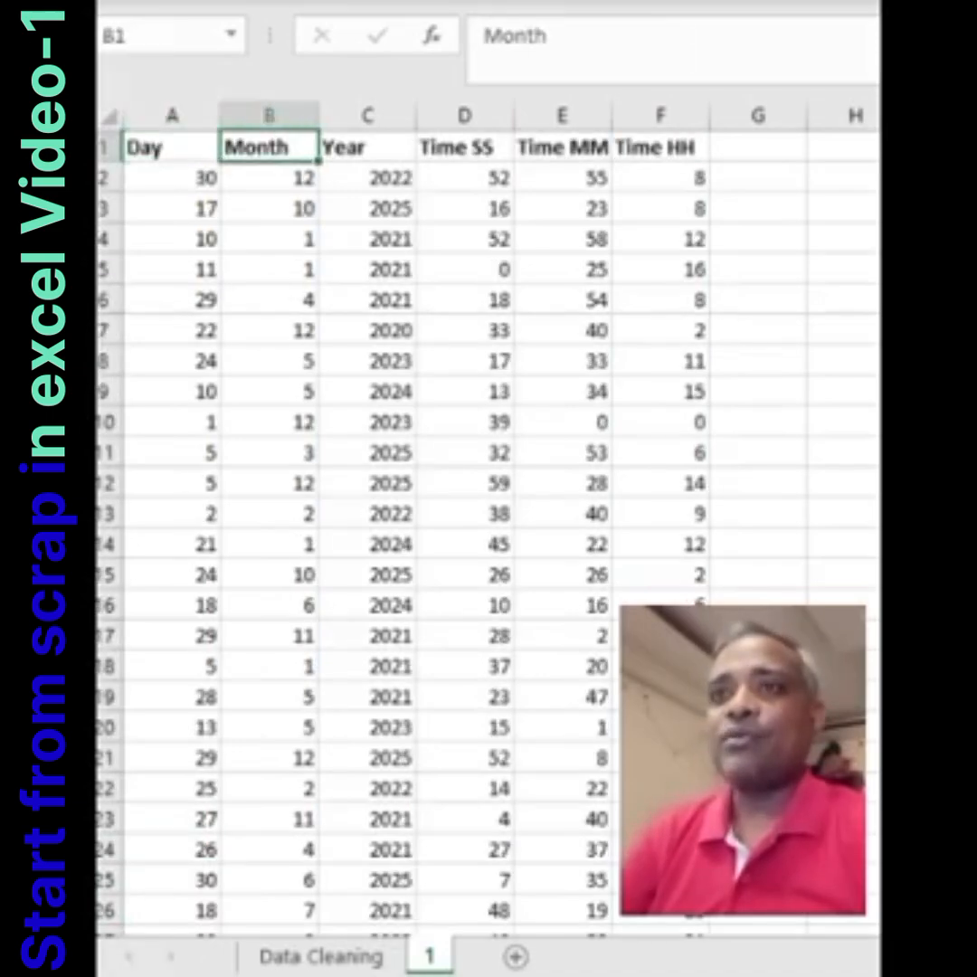
key(Left)
key(Left)
key(Left)
key(Left)
key(Left)
key(Left)
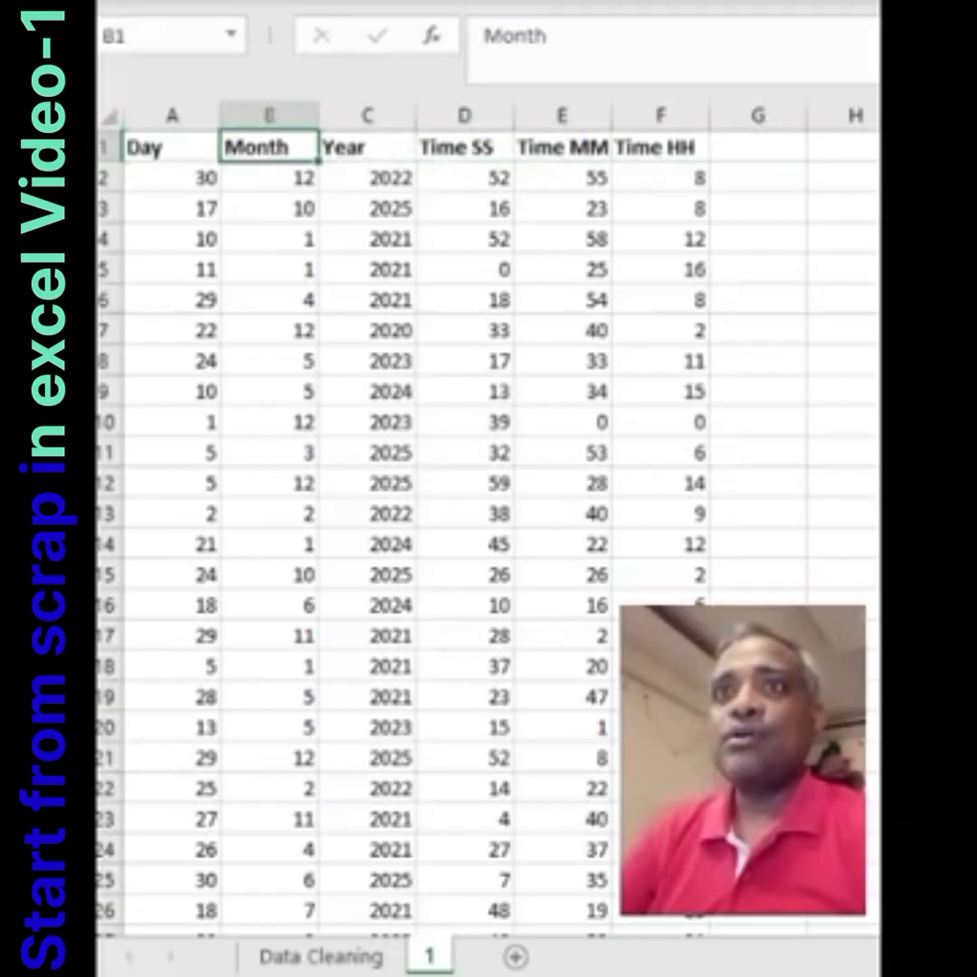
Inspect the formulas across row 2 up to the Time HH column
key(Down)
key(Right)
key(Right)
key(Right)
key(Right)
key(Right)
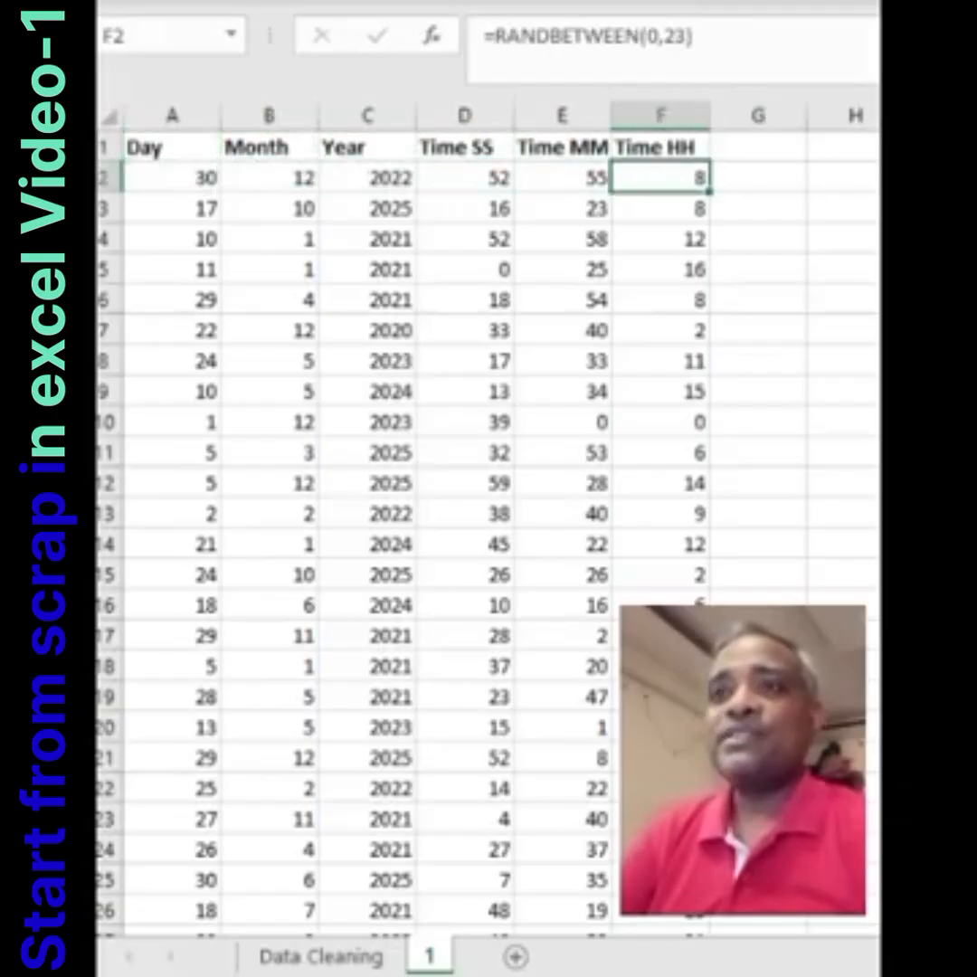
key(Up)
key(Left)
key(Home)
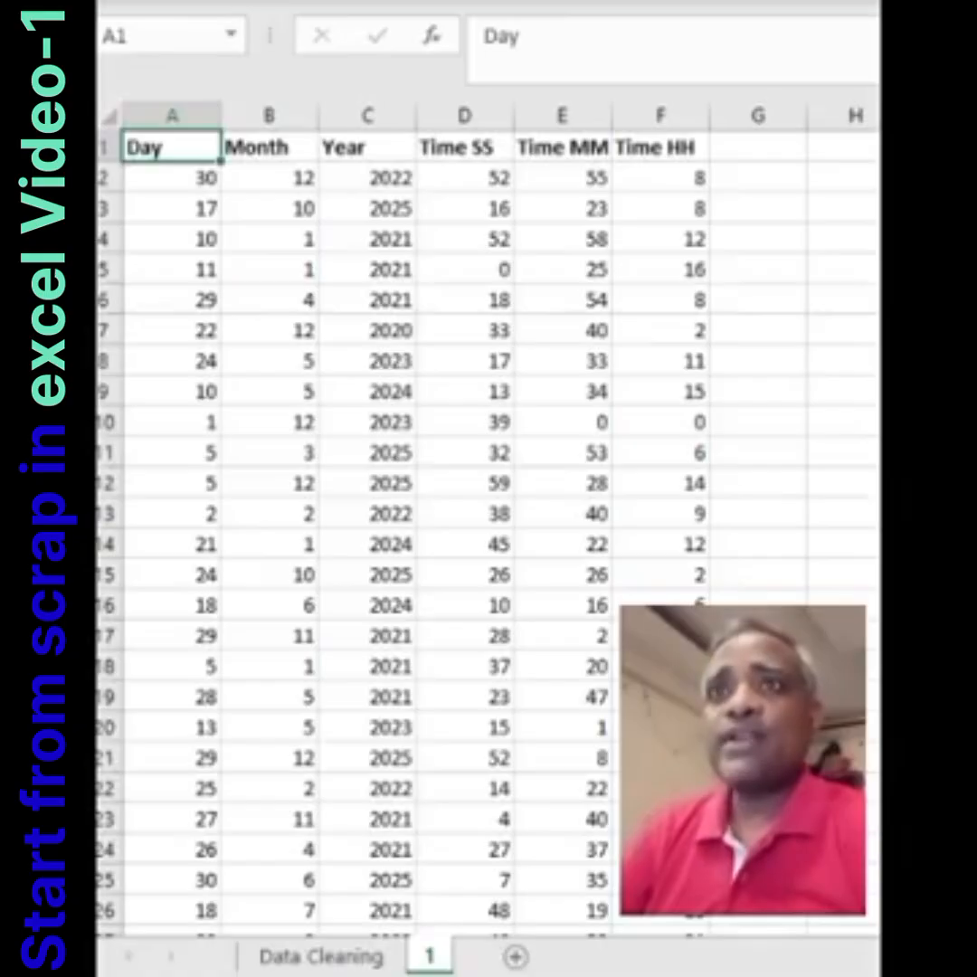
Examine the header row from Day to the empty column G and back
key(Right)
key(Right)
key(Right)
key(Right)
key(Right)
key(Right)
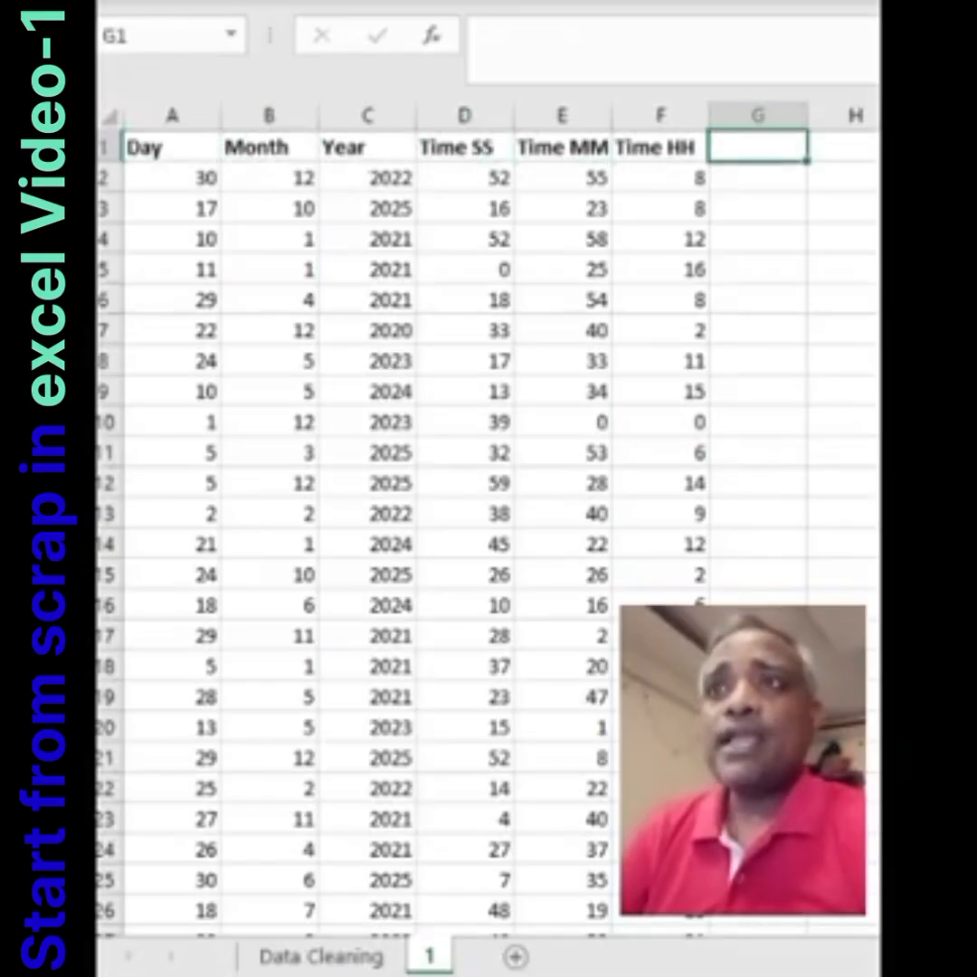
key(Left)
key(Left)
key(Left)
key(Left)
key(Left)
key(Left)
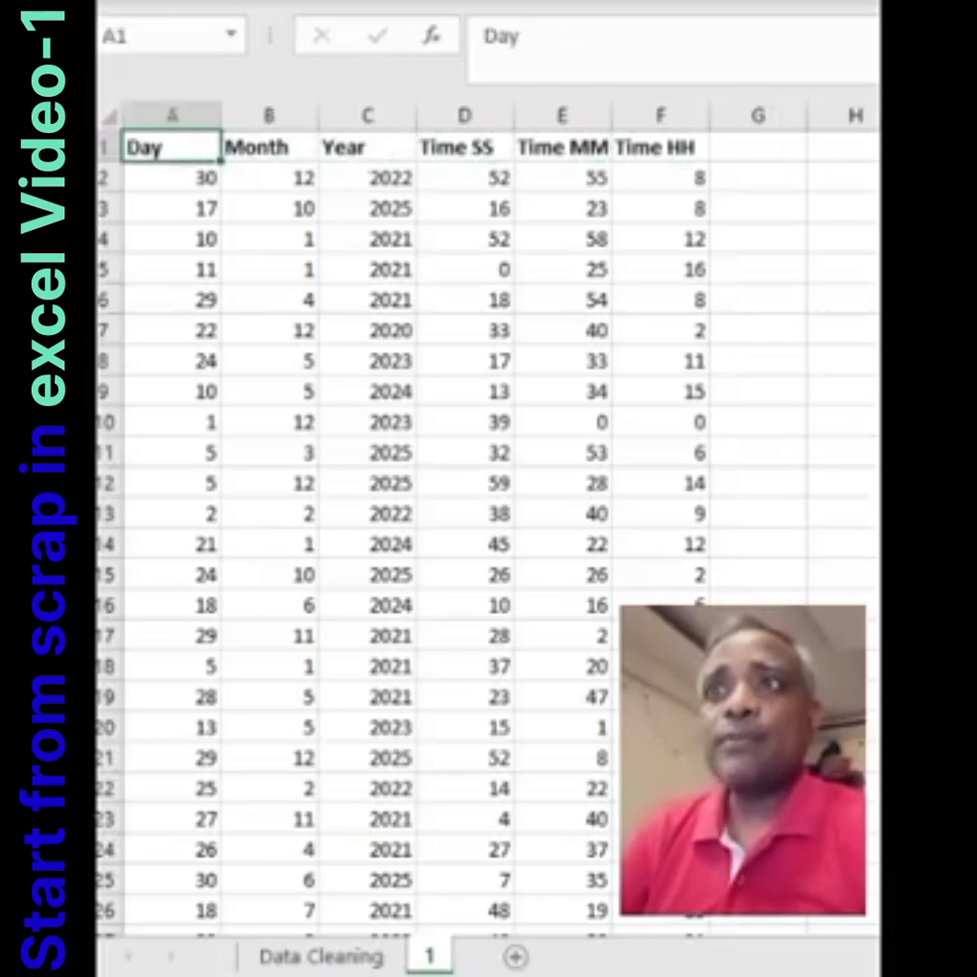
Enter the header Date in cell G1, next to Time HH
key(Right)
key(Right)
key(Right)
key(Right)
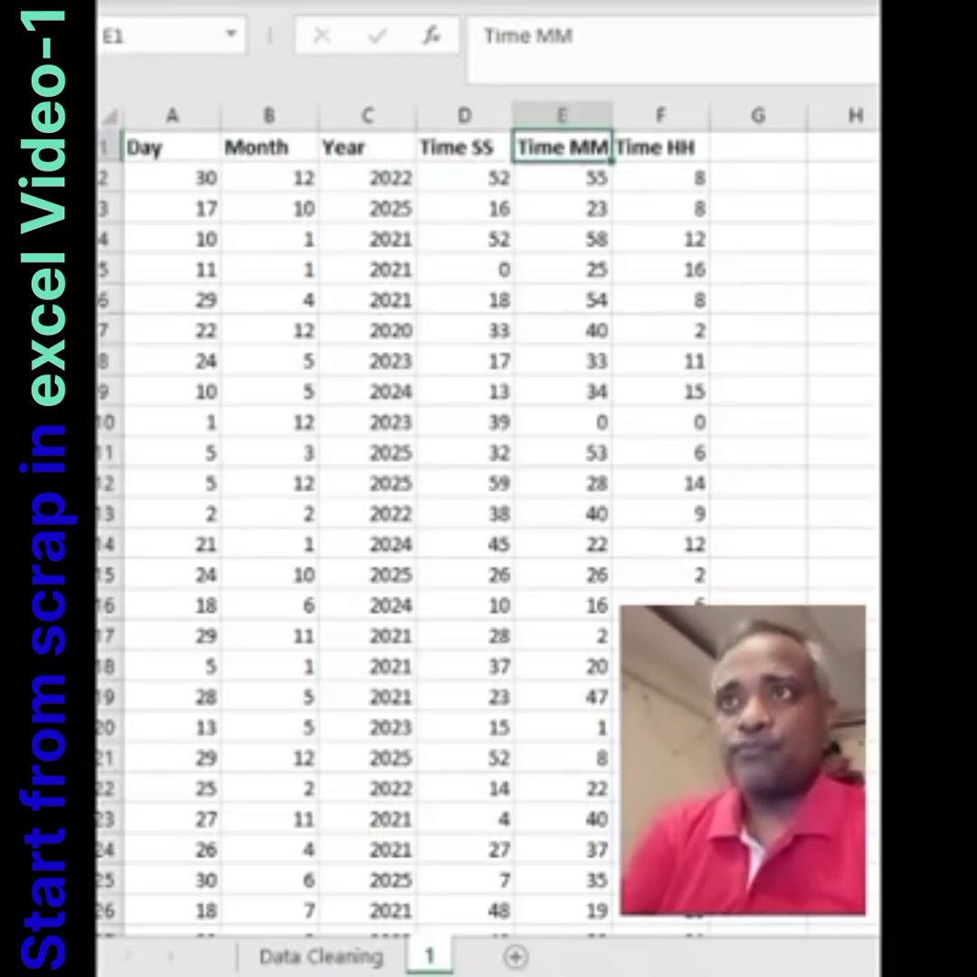
key(Right)
key(Right)
key(Right)
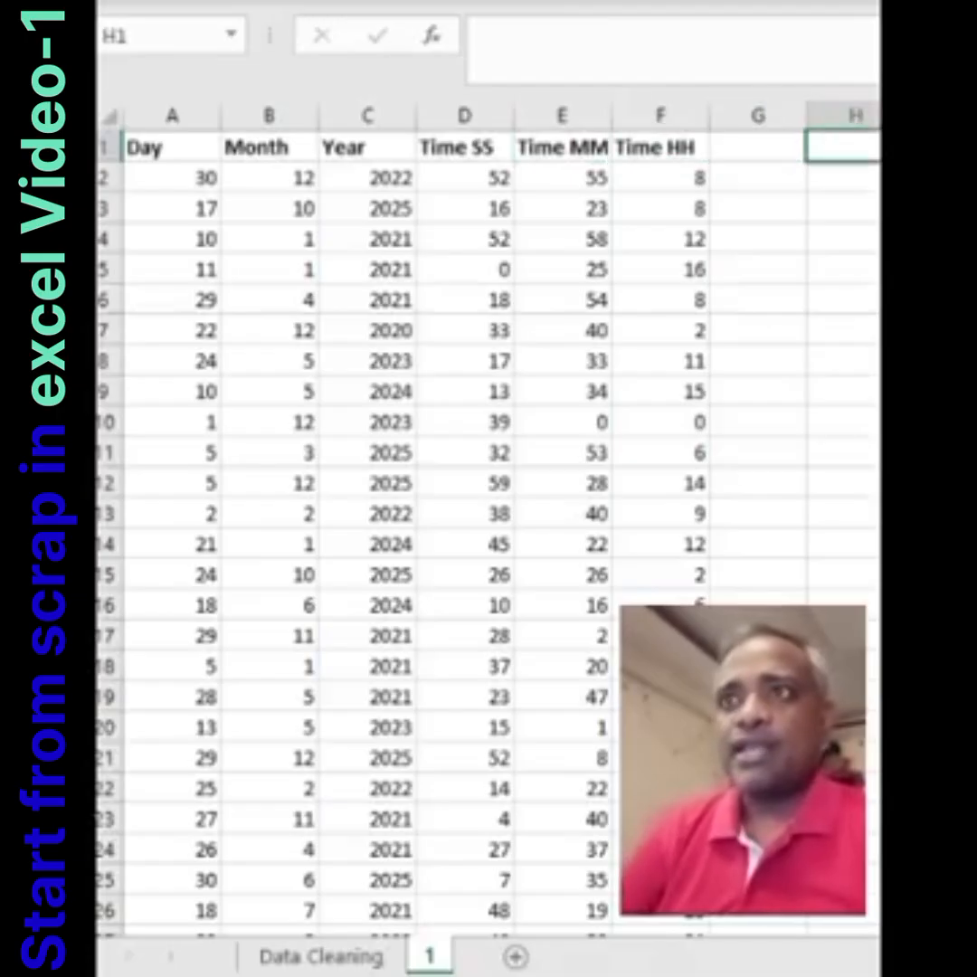
key(Left)
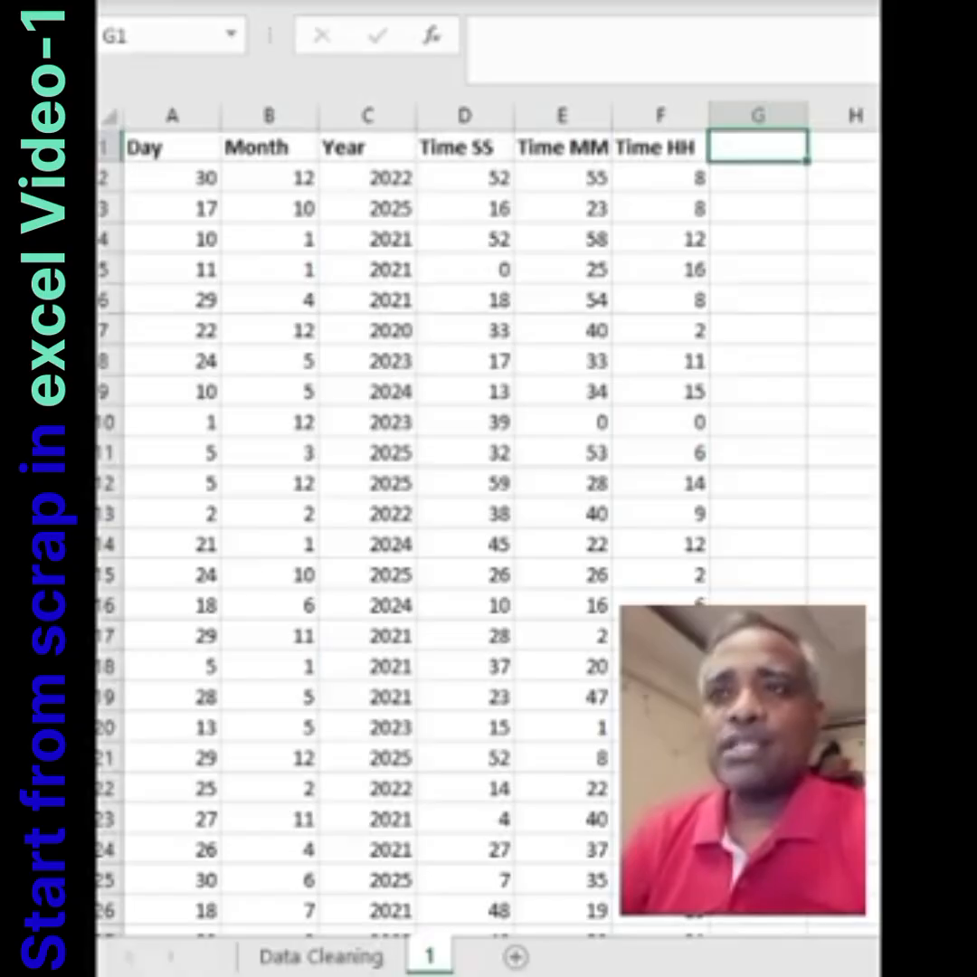
text(Date)
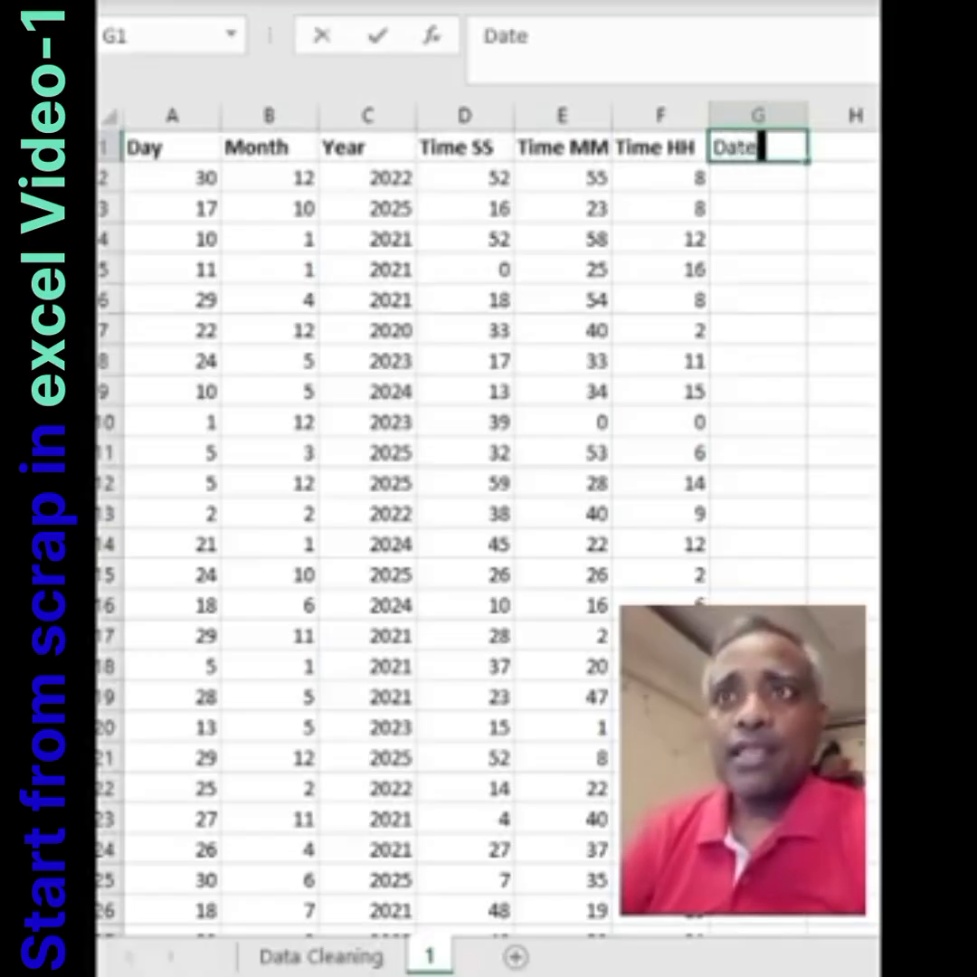
key(Return)
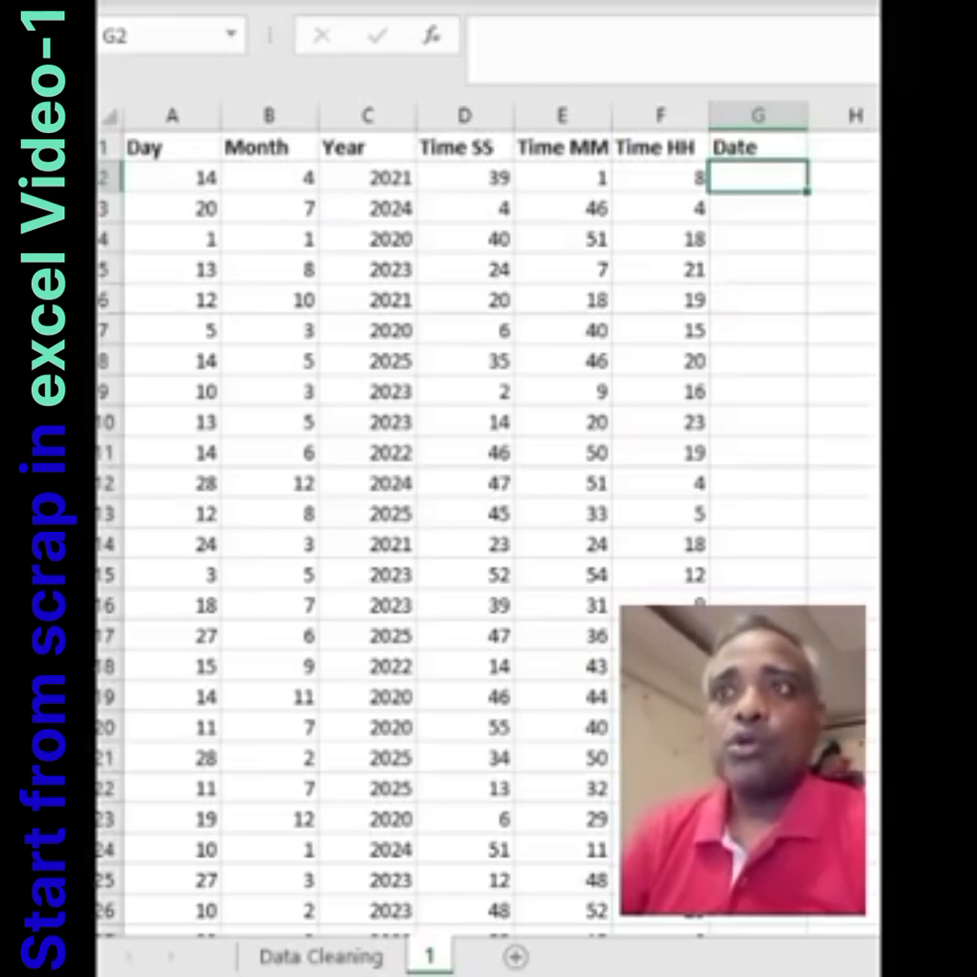
Review the generated hours and their formula in the upper rows of the Time HH column
click(660, 177)
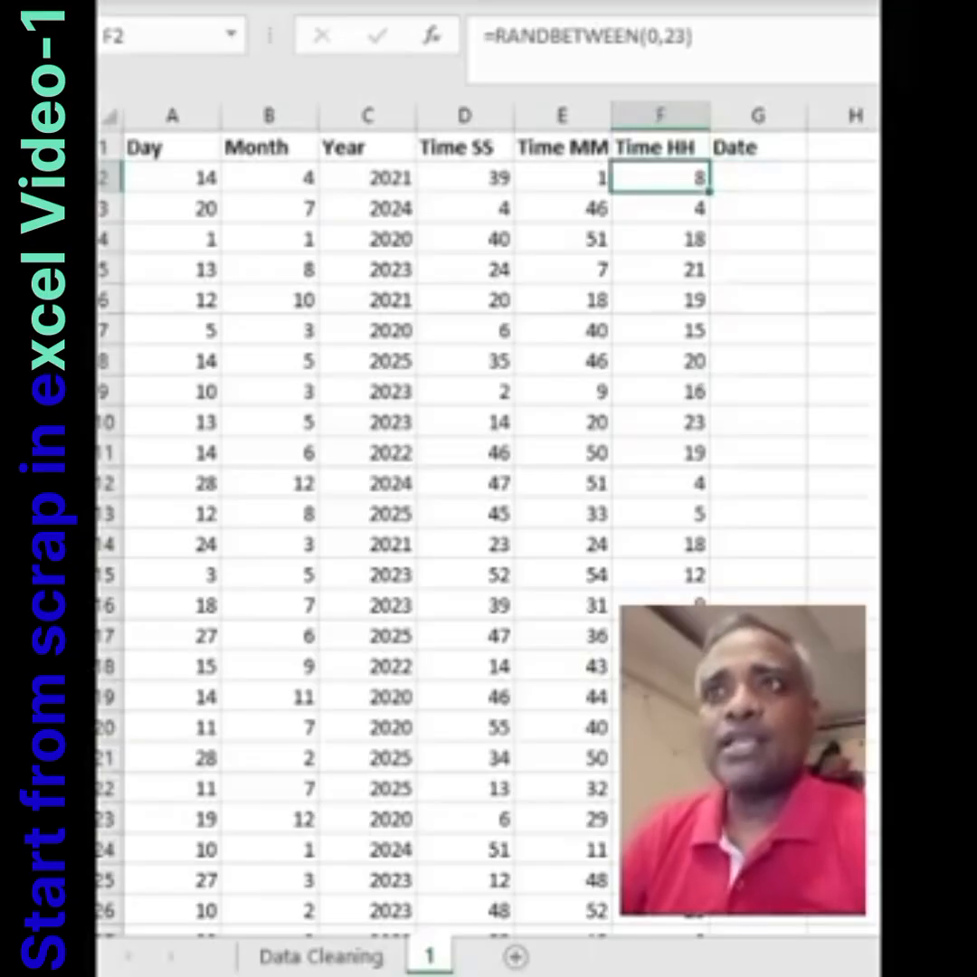
key(Down)
key(Down)
key(Down)
key(Down)
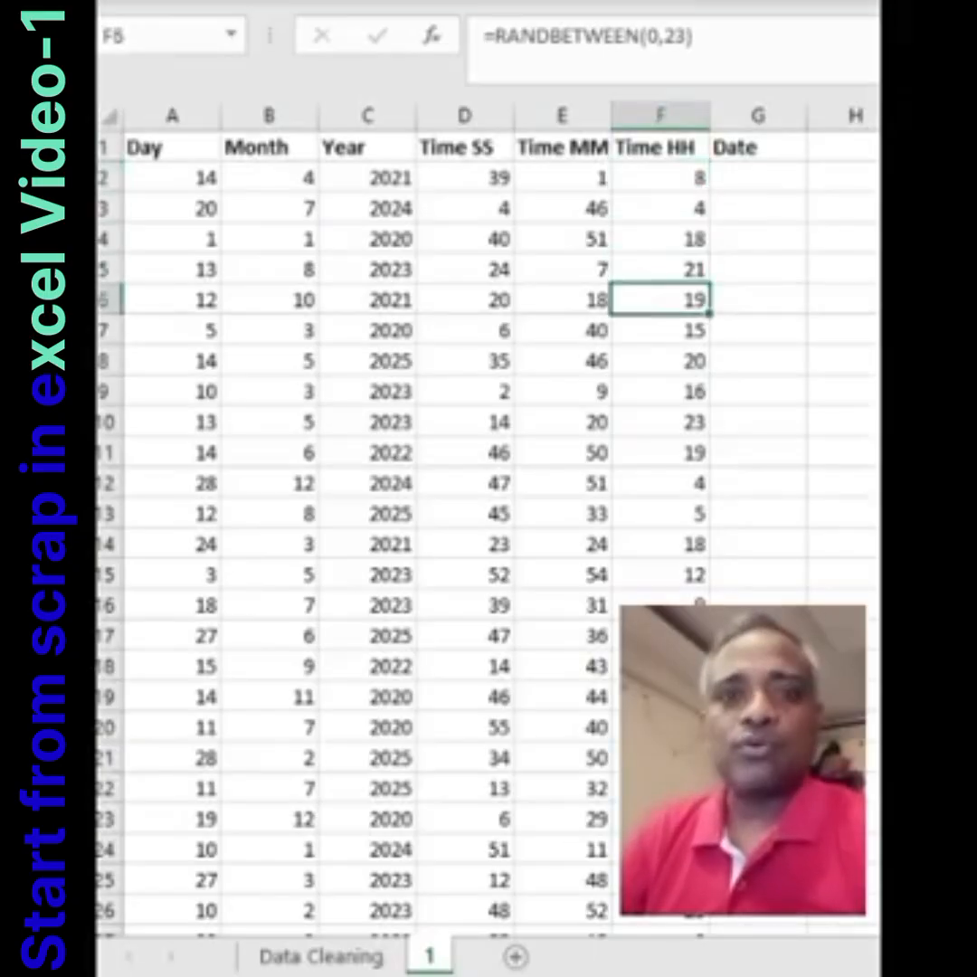
key(Up)
key(Up)
key(Up)
key(Up)
key(Up)
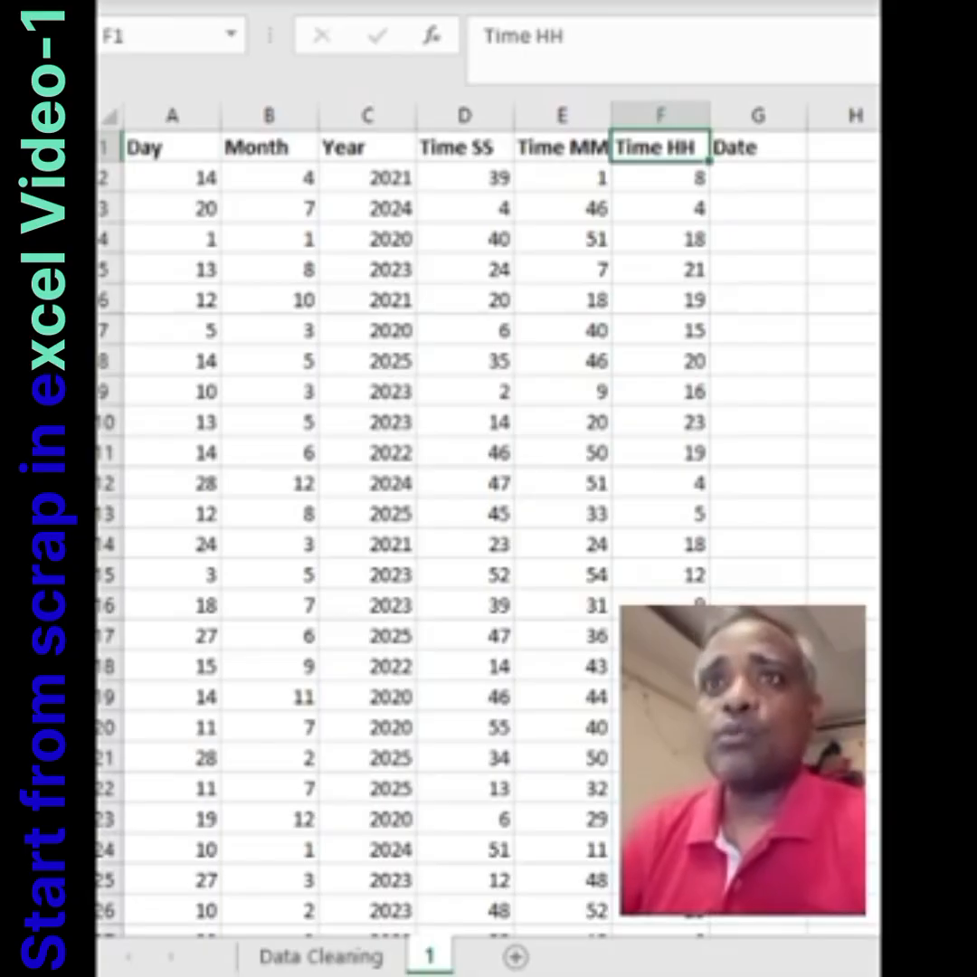
key(Down)
key(Up)
key(Down)
key(Down)
key(Down)
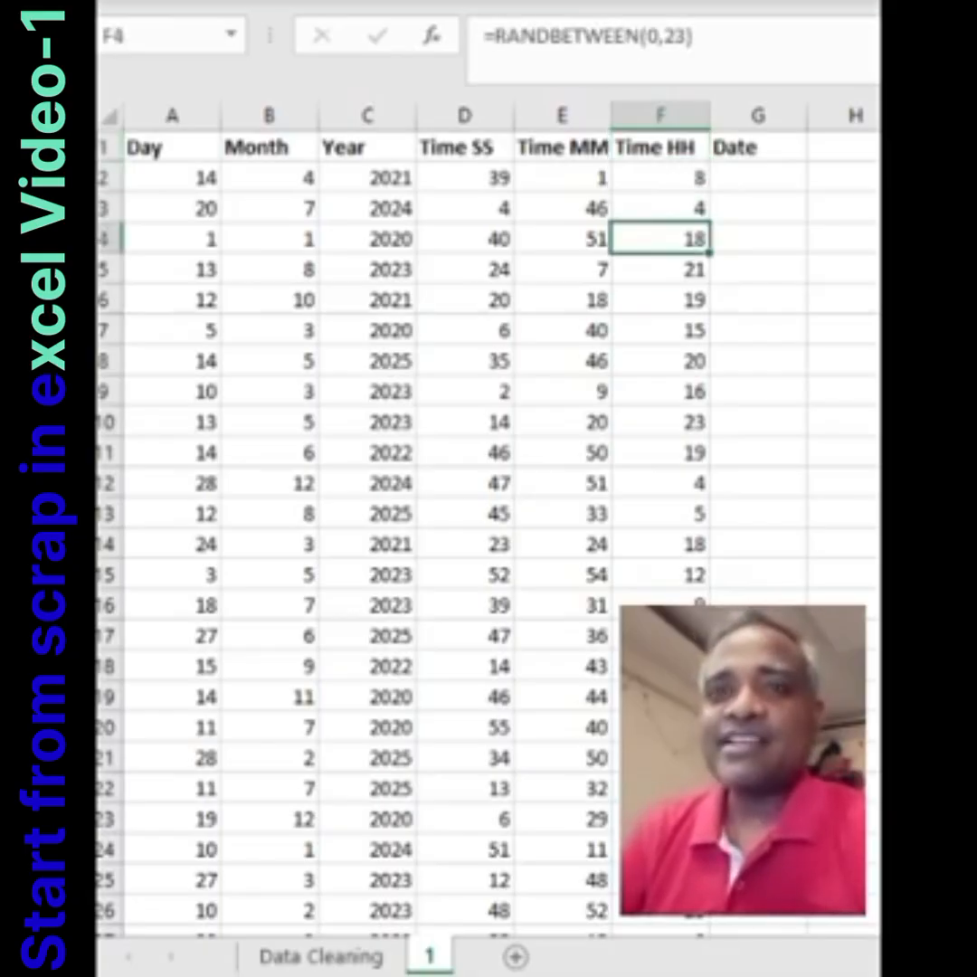
Look over the Time HH values and the column headers from Day onwards, ending at the Day header
key(Down)
key(Down)
key(Down)
key(Down)
key(Down)
key(ctrl+Up)
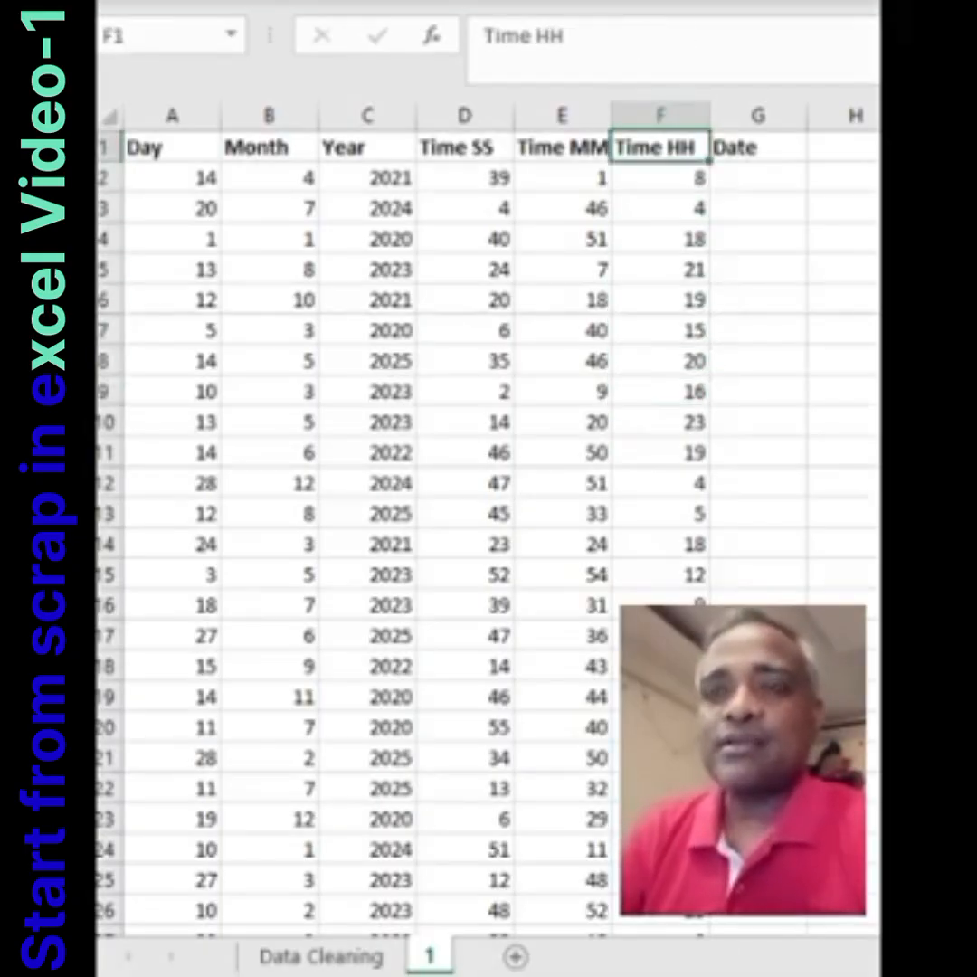
key(ctrl+Left)
key(Right)
key(Right)
key(Right)
key(Right)
key(Right)
key(Right)
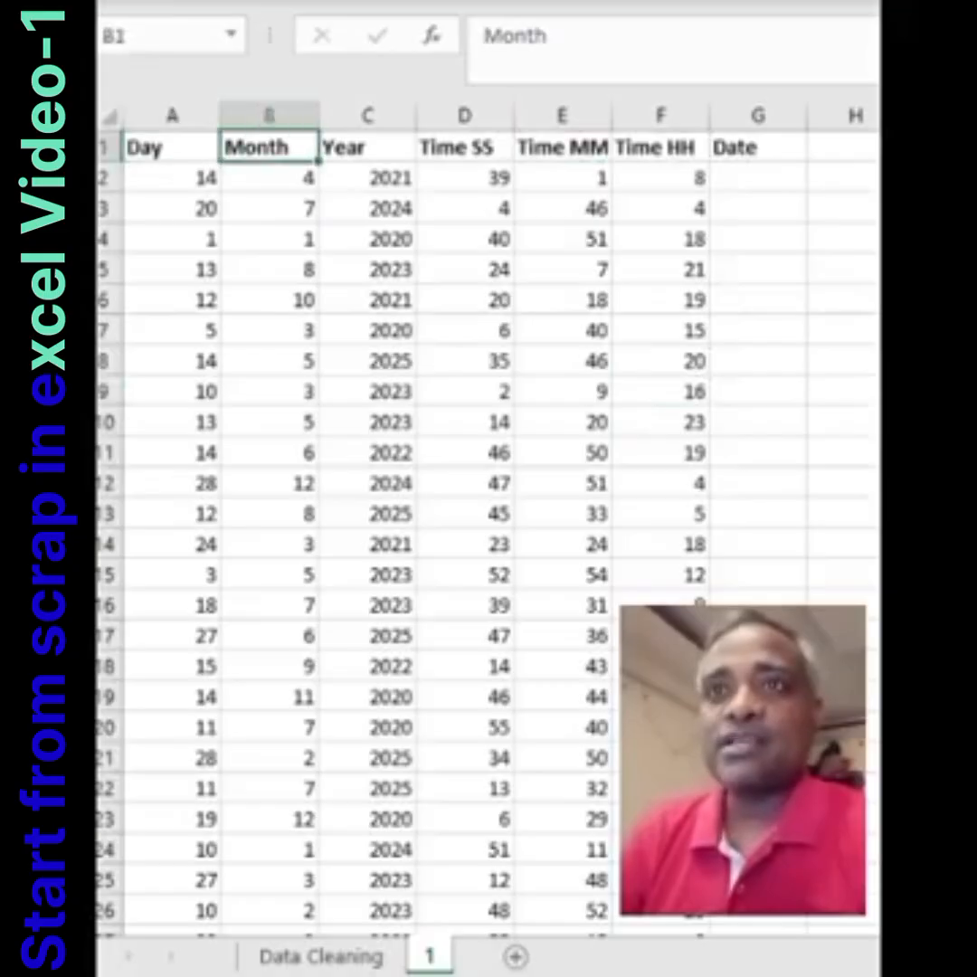
key(ctrl+Left)
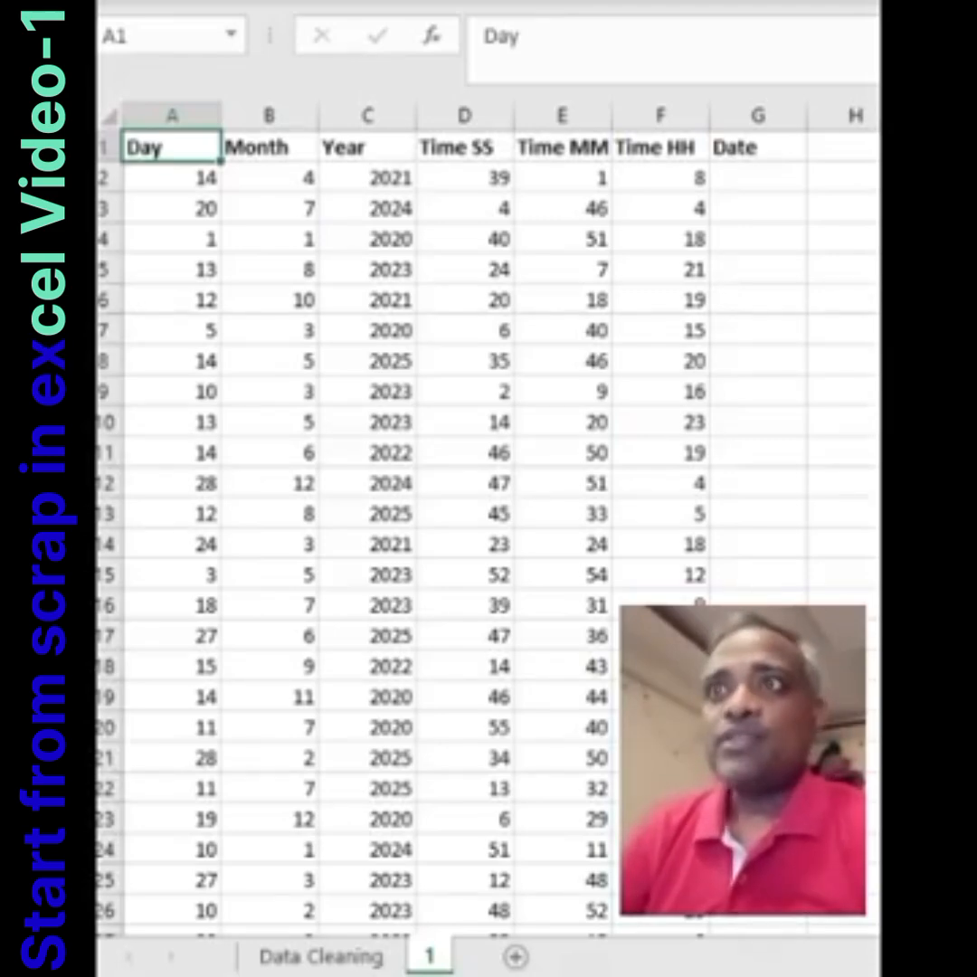
Examine the header cells one by one from Day through Date
click(172, 178)
click(172, 147)
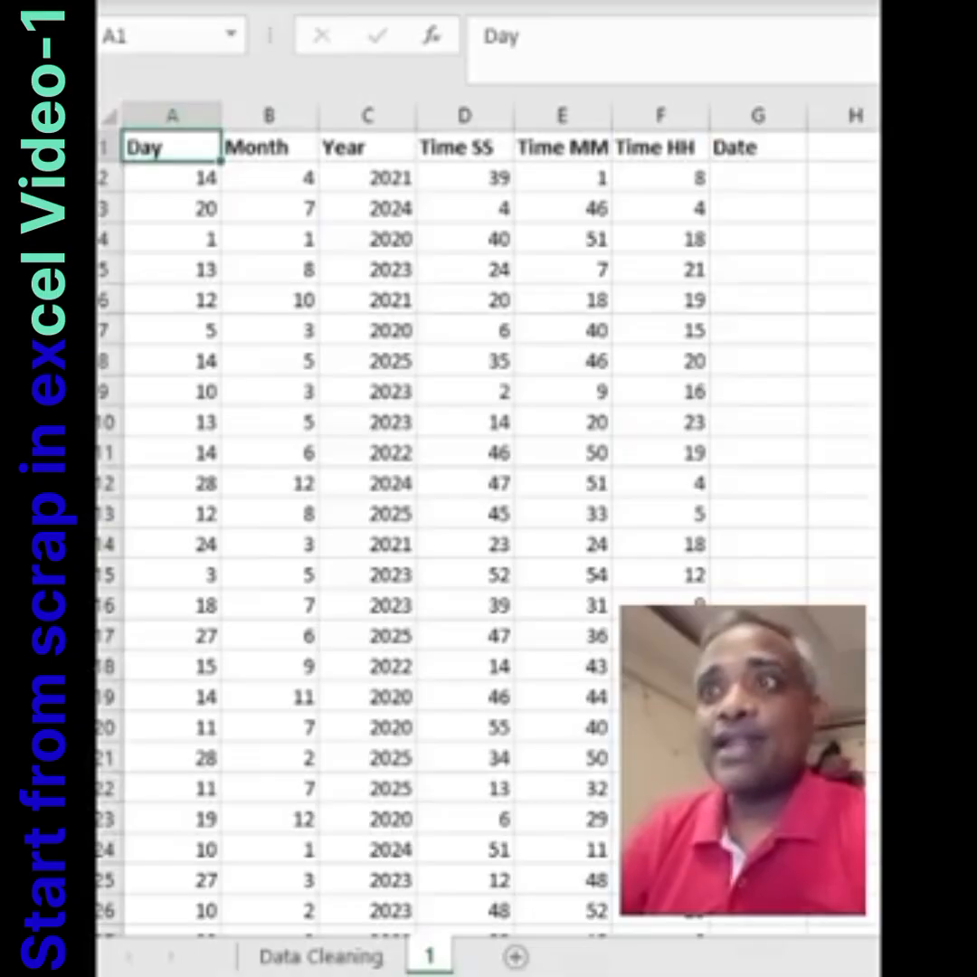
click(172, 178)
click(172, 148)
click(367, 148)
click(465, 148)
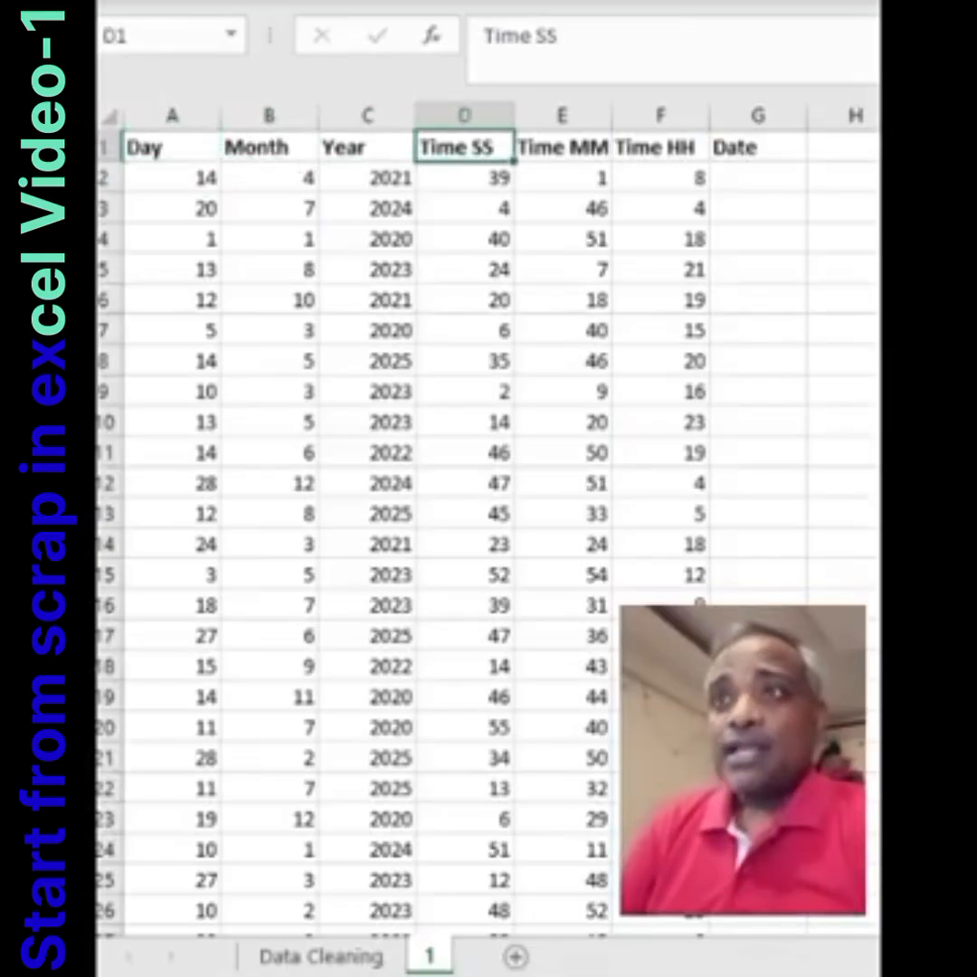
click(367, 147)
click(465, 147)
click(563, 148)
click(660, 148)
click(758, 148)
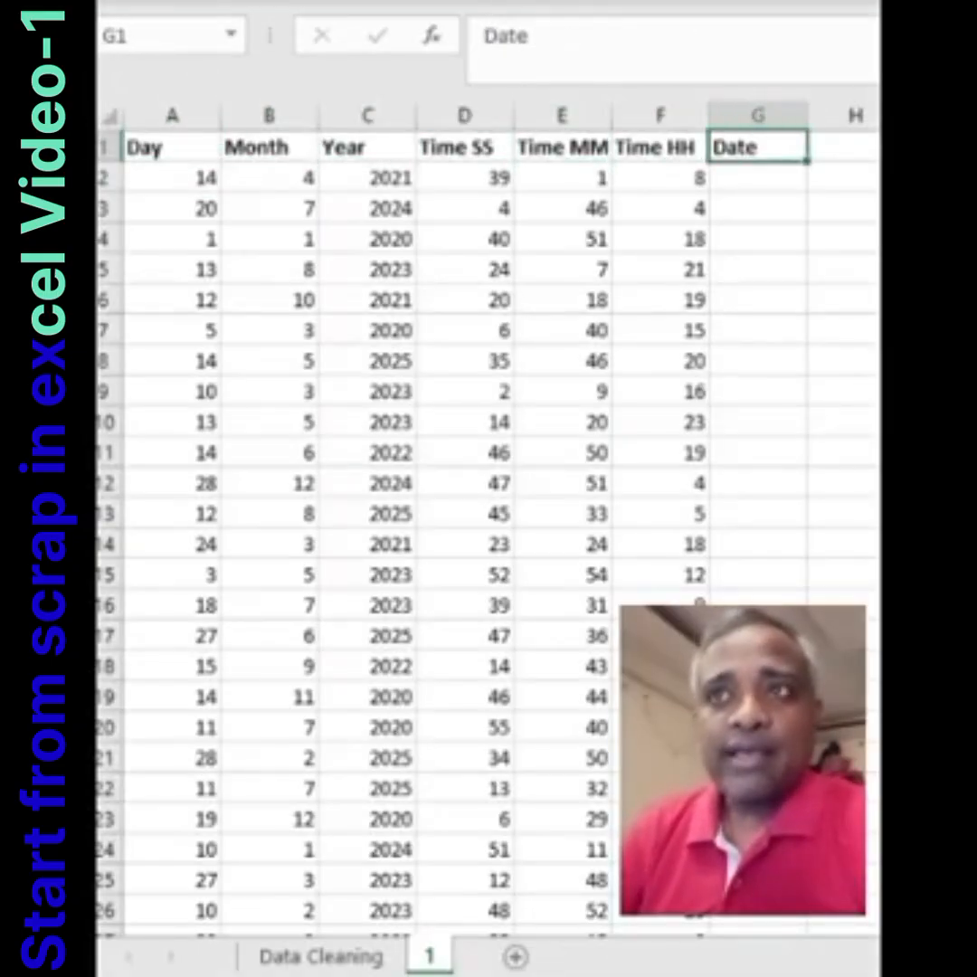
click(660, 147)
click(758, 178)
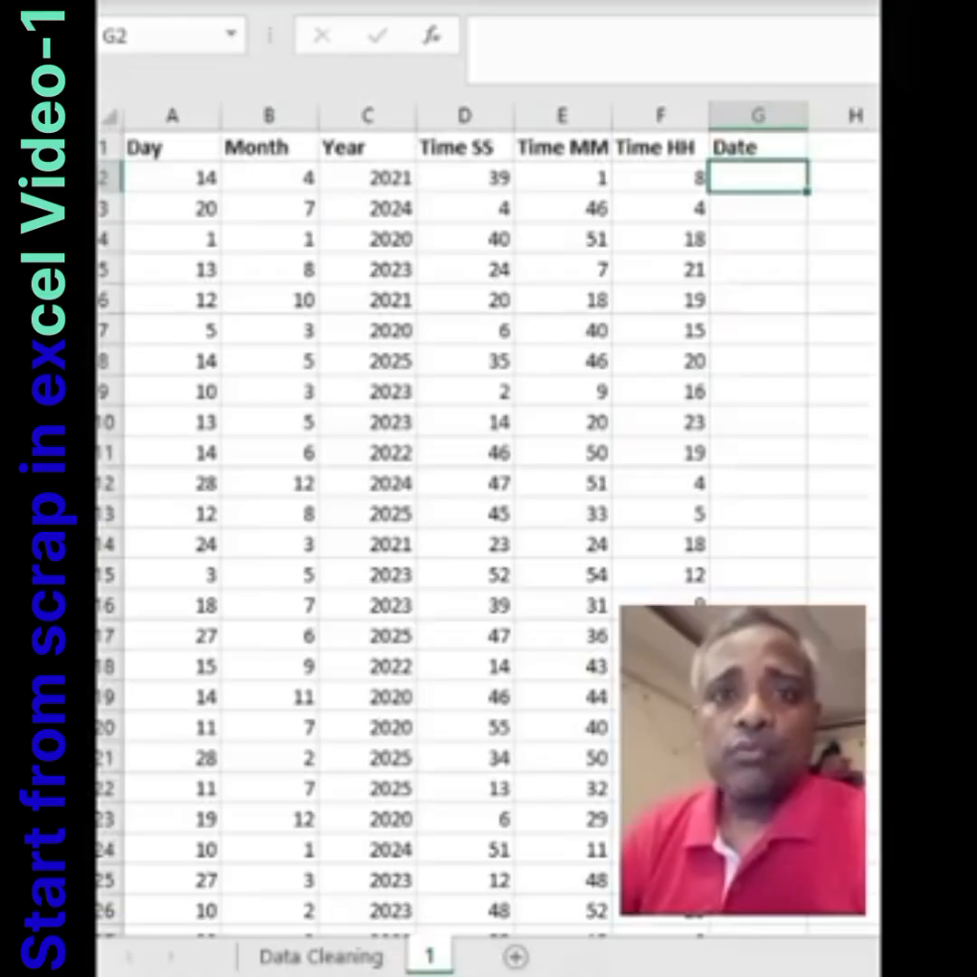
text(=)
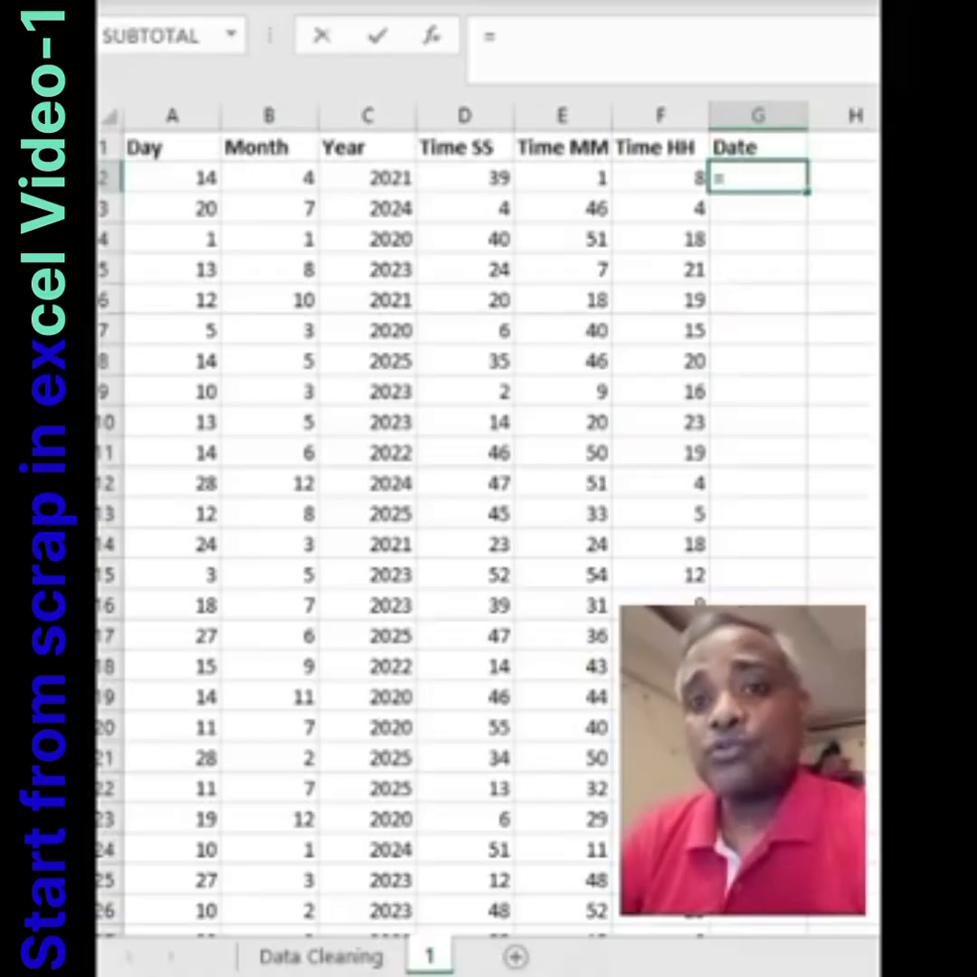
key(Escape)
Inspect the RANDBETWEEN formulas in row 2, from Time MM back to Day and across to Time HH
key(Left)
key(Left)
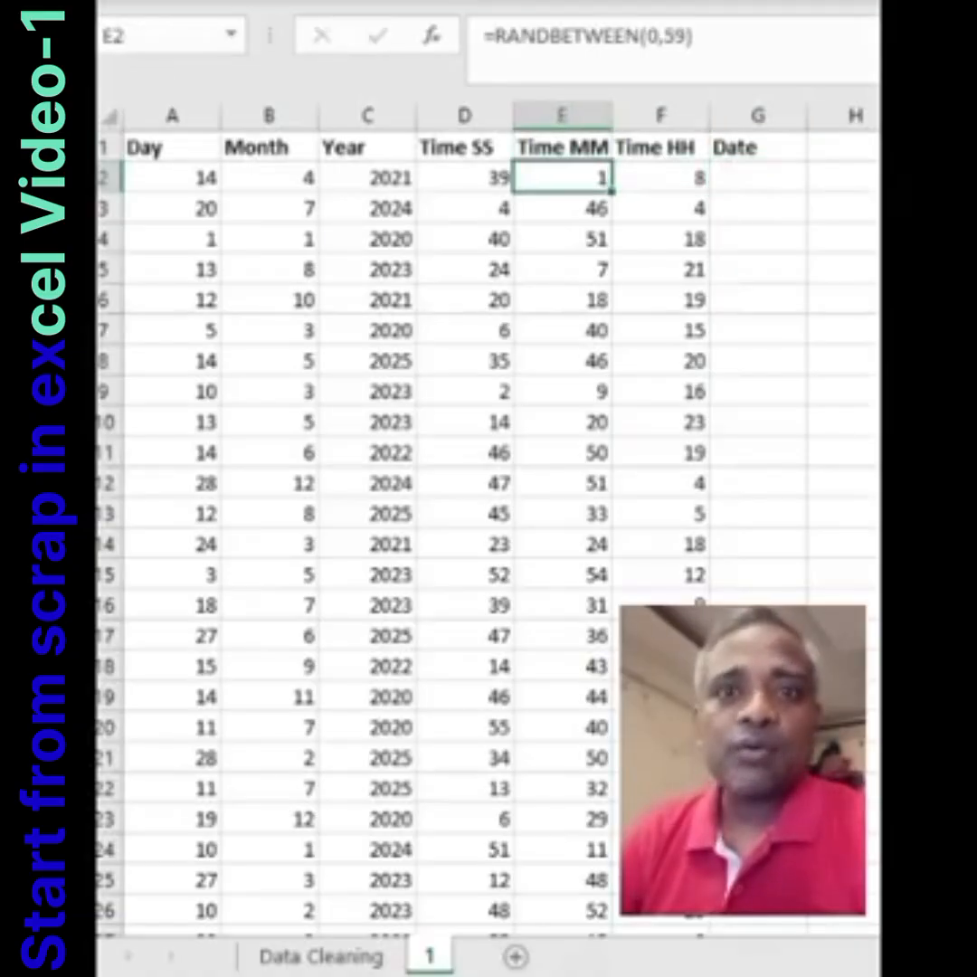
key(Left)
key(Left)
key(Left)
key(Left)
key(Right)
key(Right)
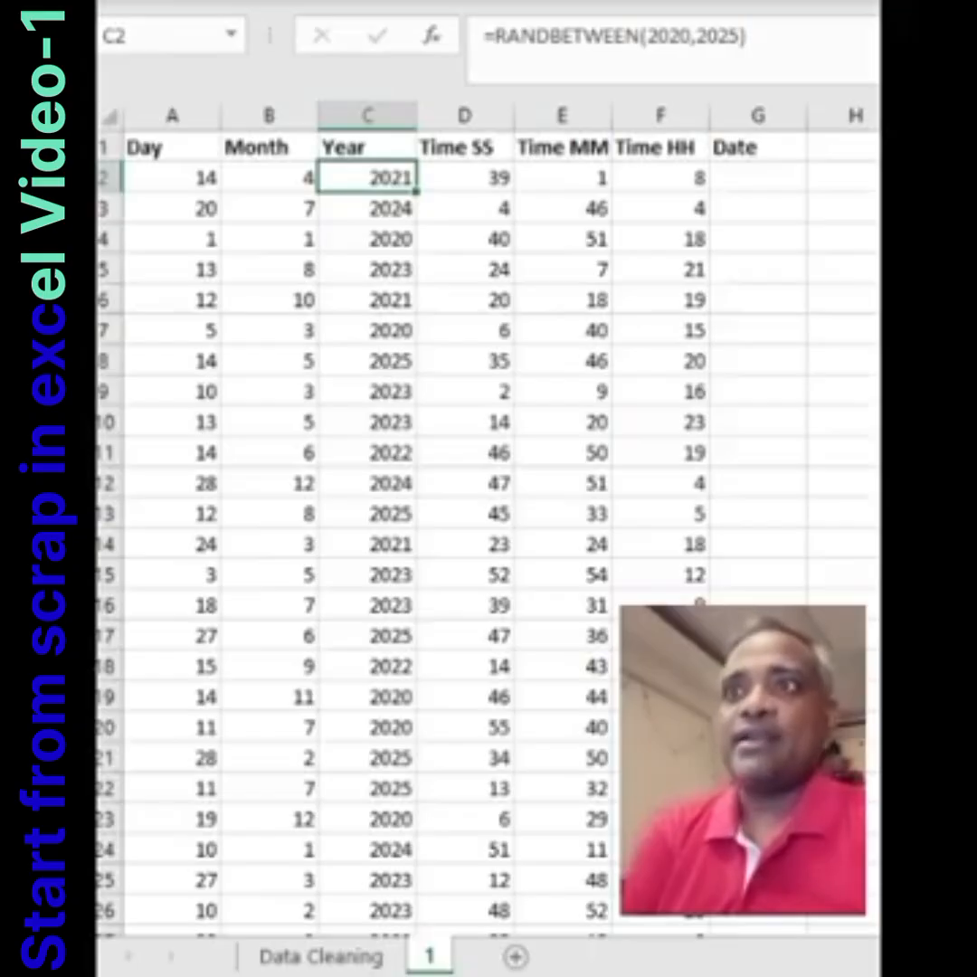
key(Right)
key(Right)
key(Right)
Start a DATE formula in cell G2 with the Year cell C2 as its year argument
key(Up)
key(Right)
key(Down)
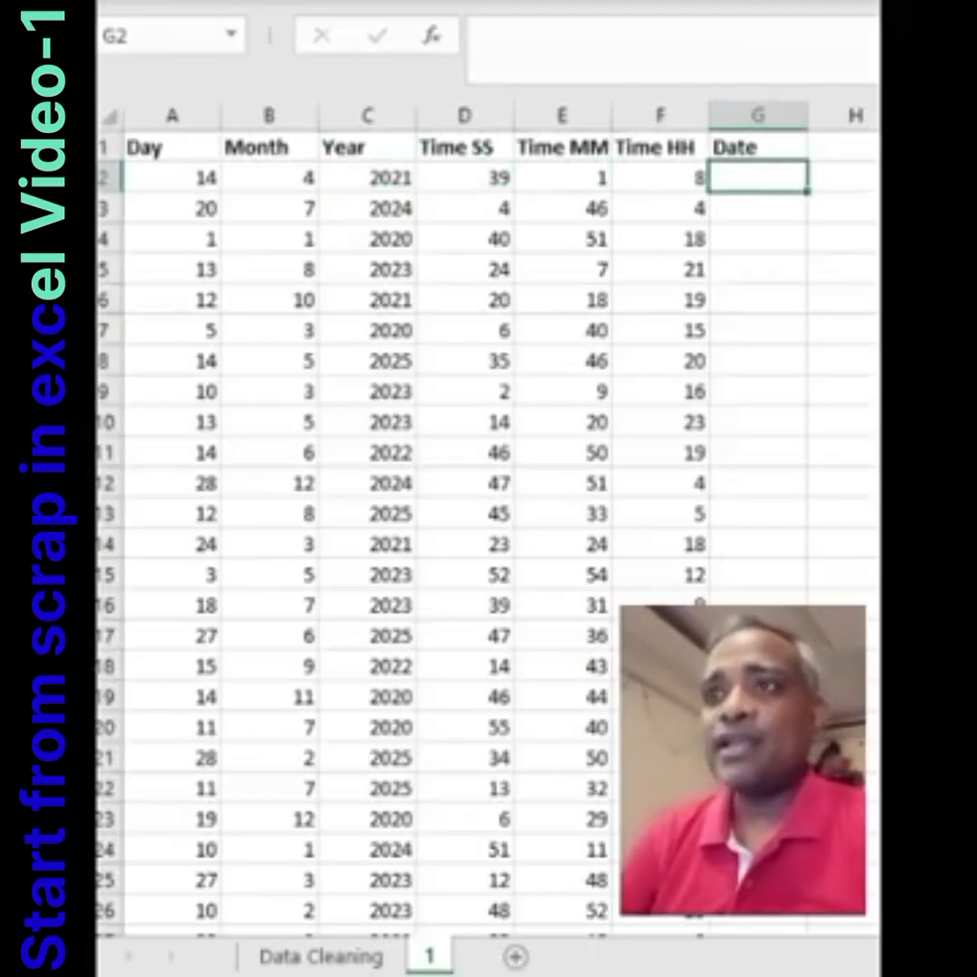
text(=)
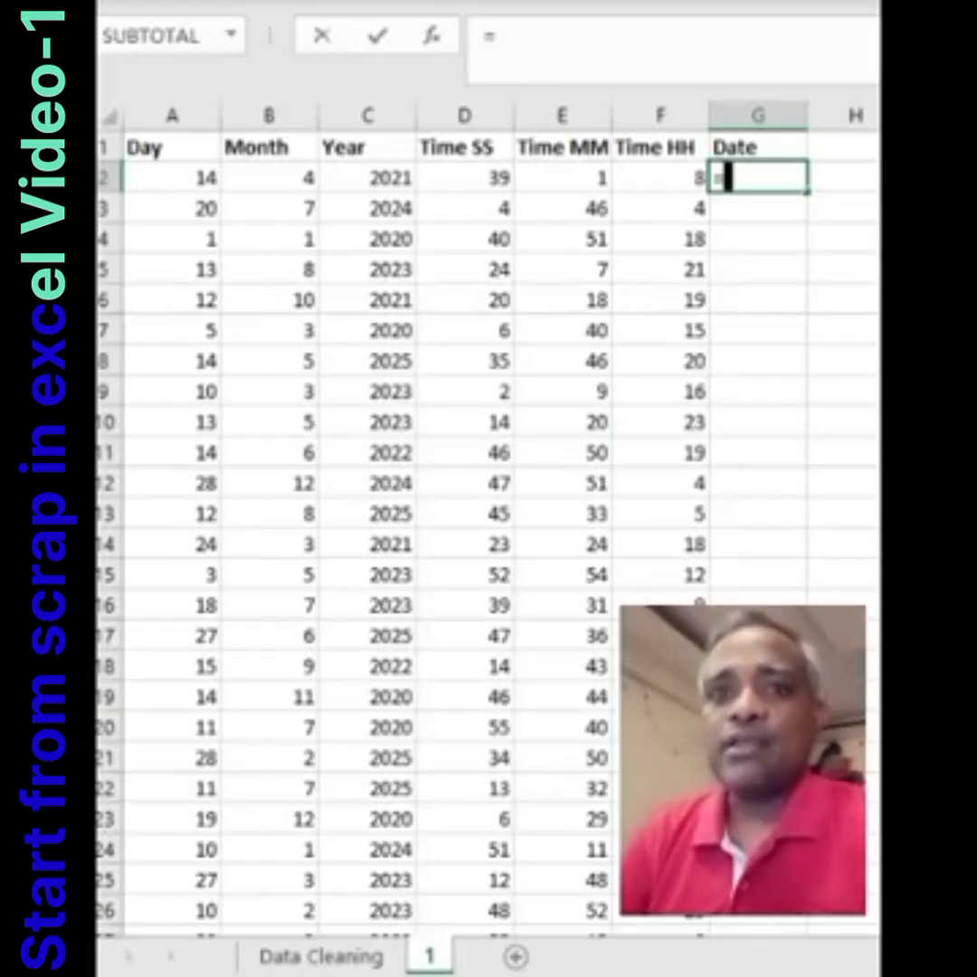
text(da)
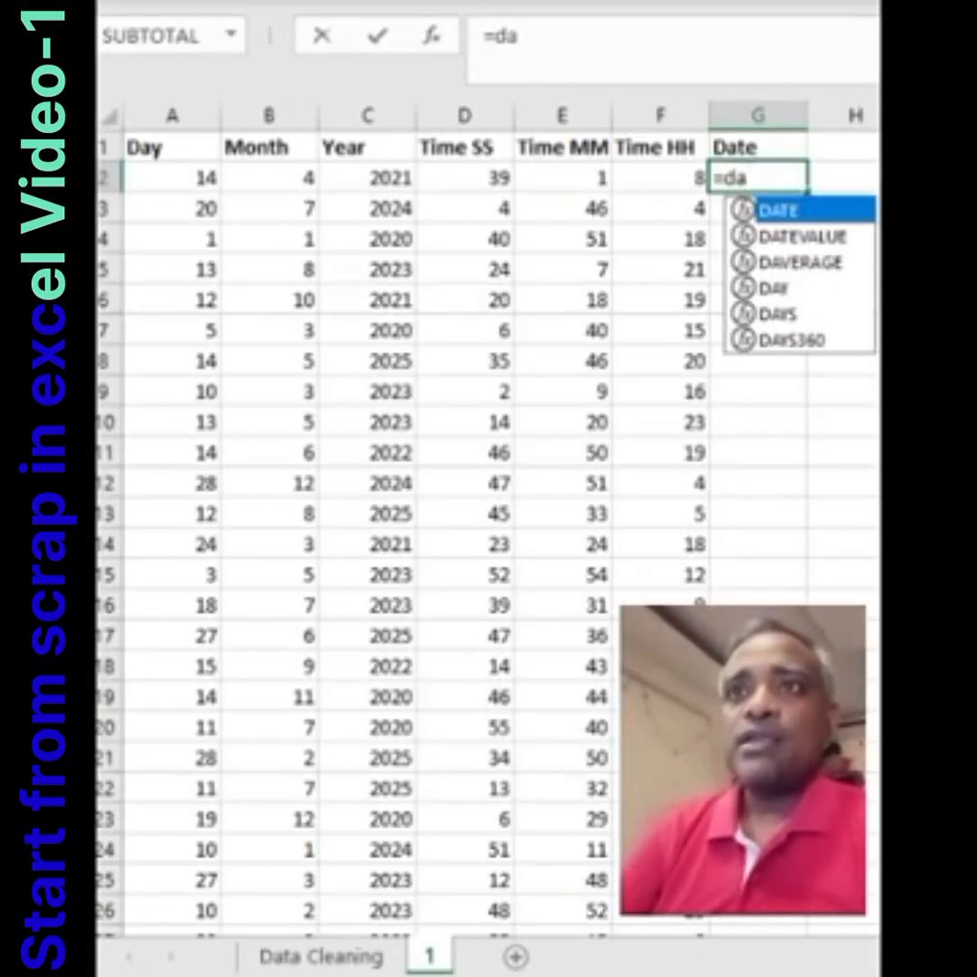
key(Tab)
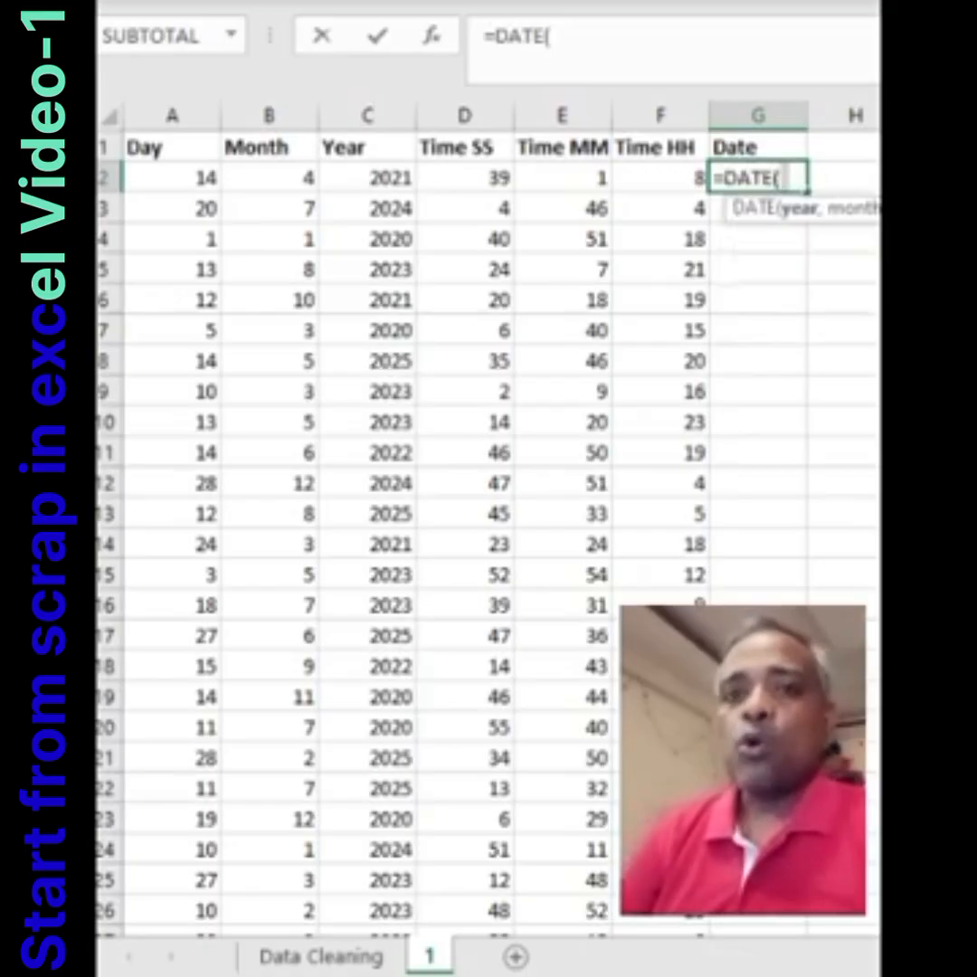
key(Left)
key(Left)
key(Left)
key(Left)
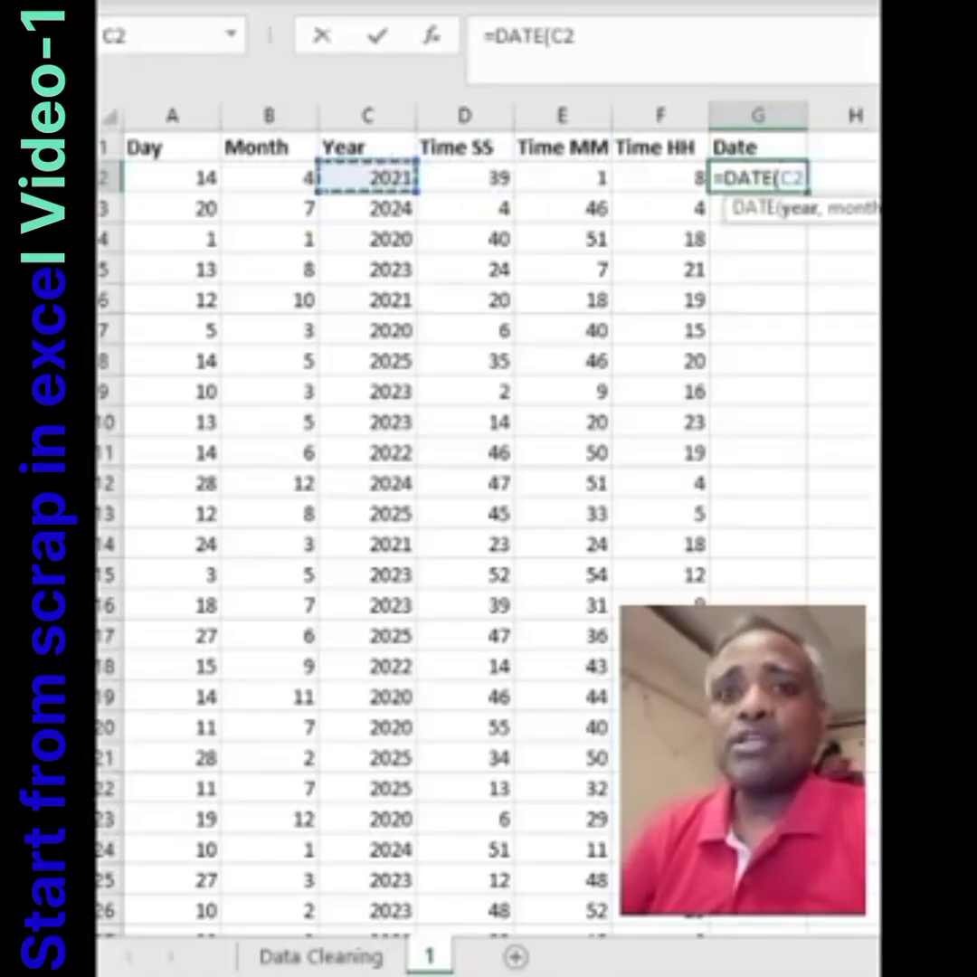
text(,)
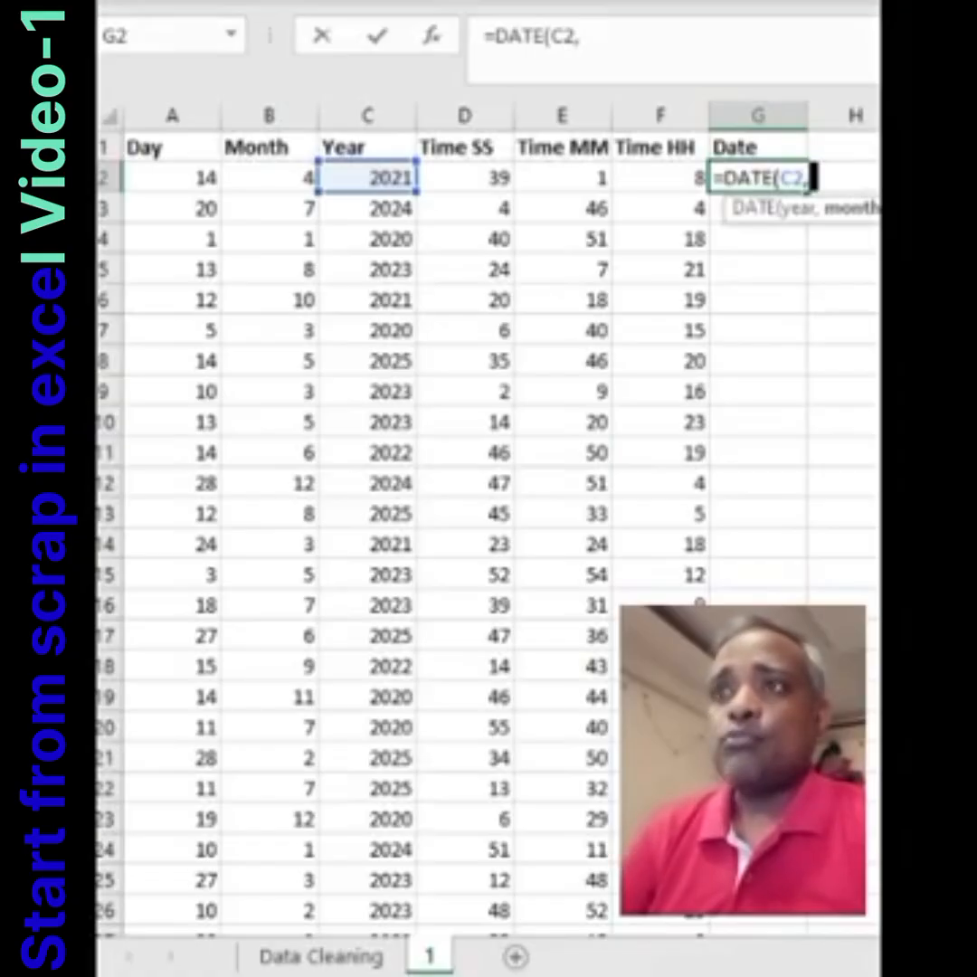
Add Month cell B2 and Day cell A2 as the remaining arguments and enter the formula =DATE(C2,B2,A2) in G2
key(Left)
key(Left)
key(Left)
key(Left)
key(Left)
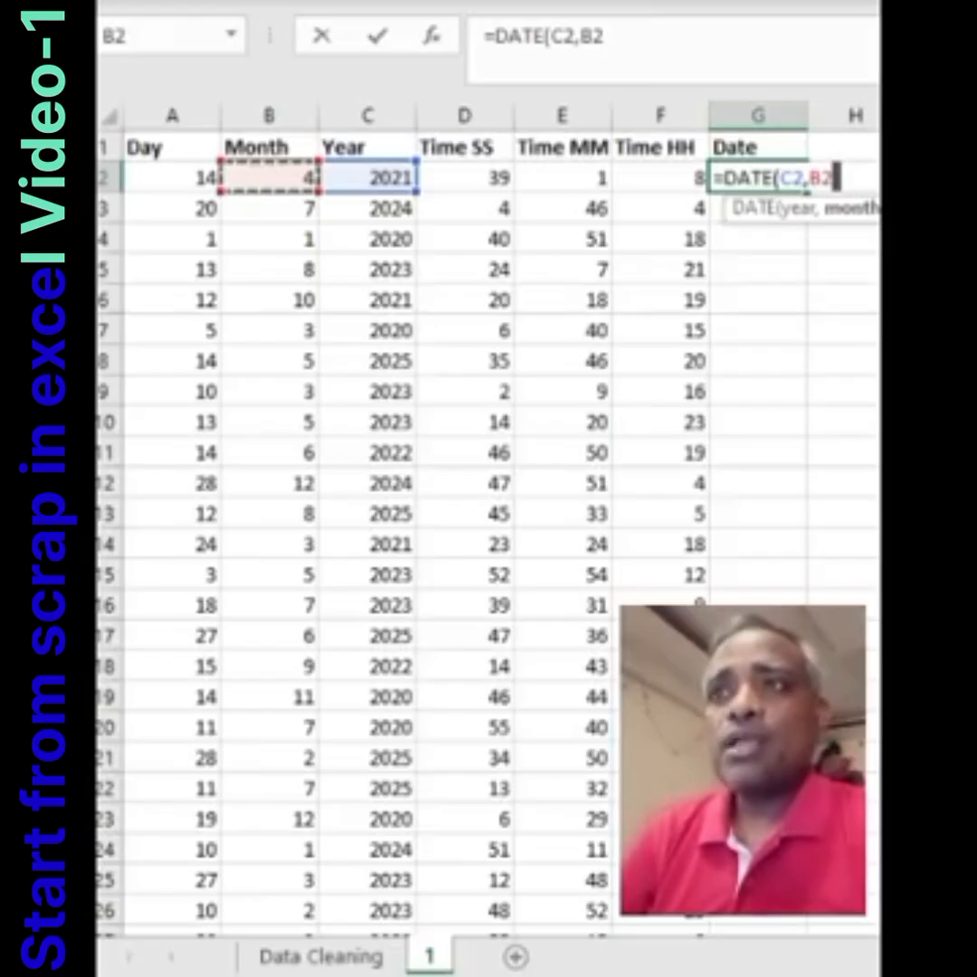
text(,)
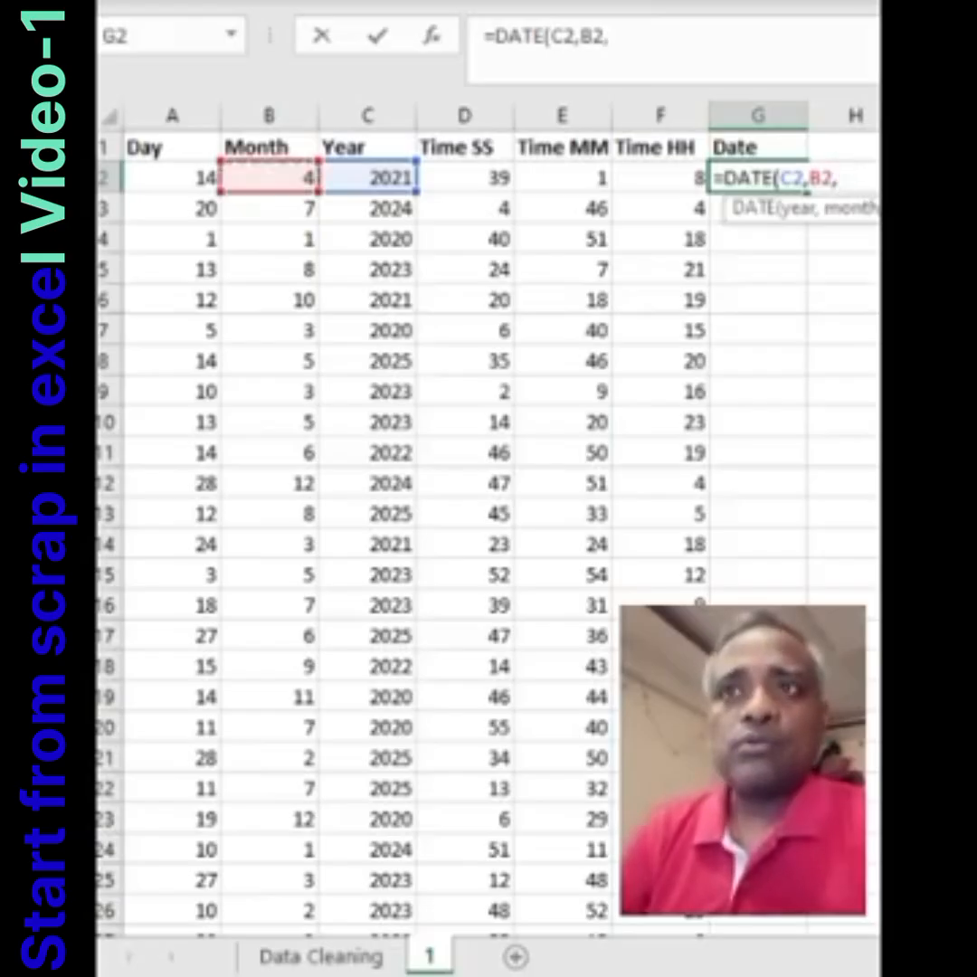
click(661, 178)
key(Left)
key(Left)
key(Left)
key(Left)
key(Left)
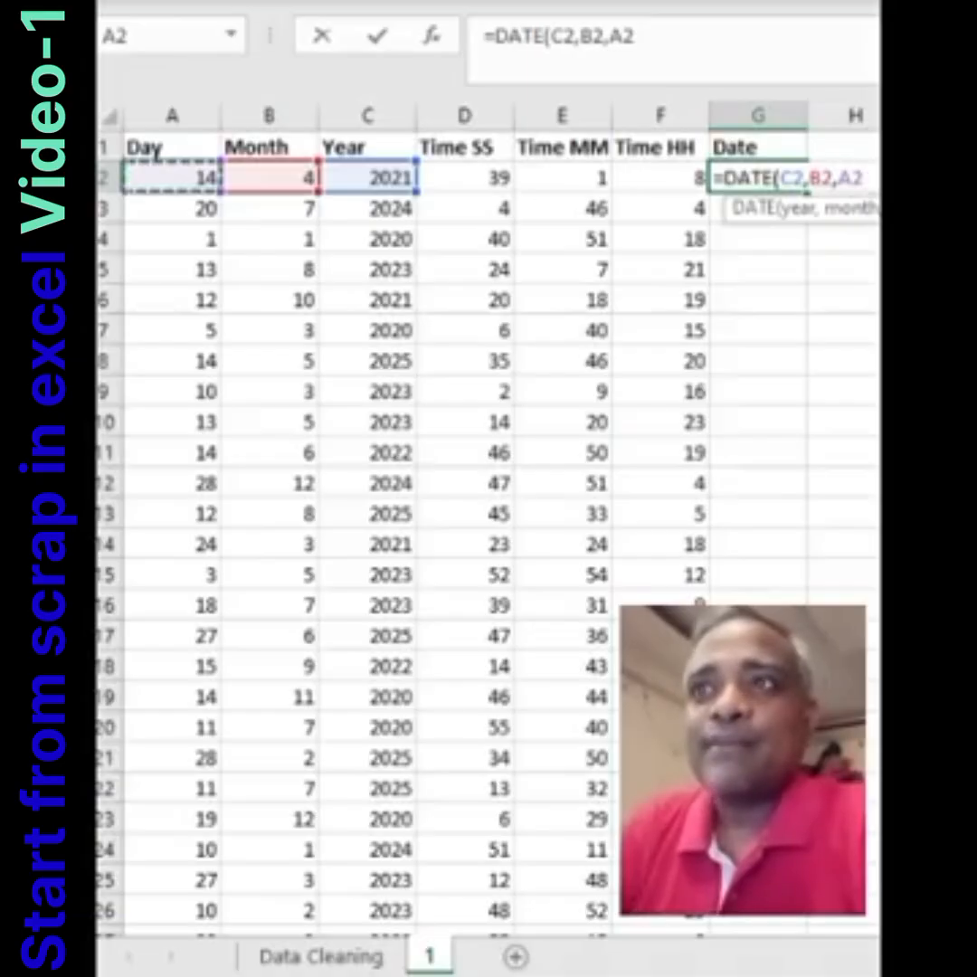
key(Return)
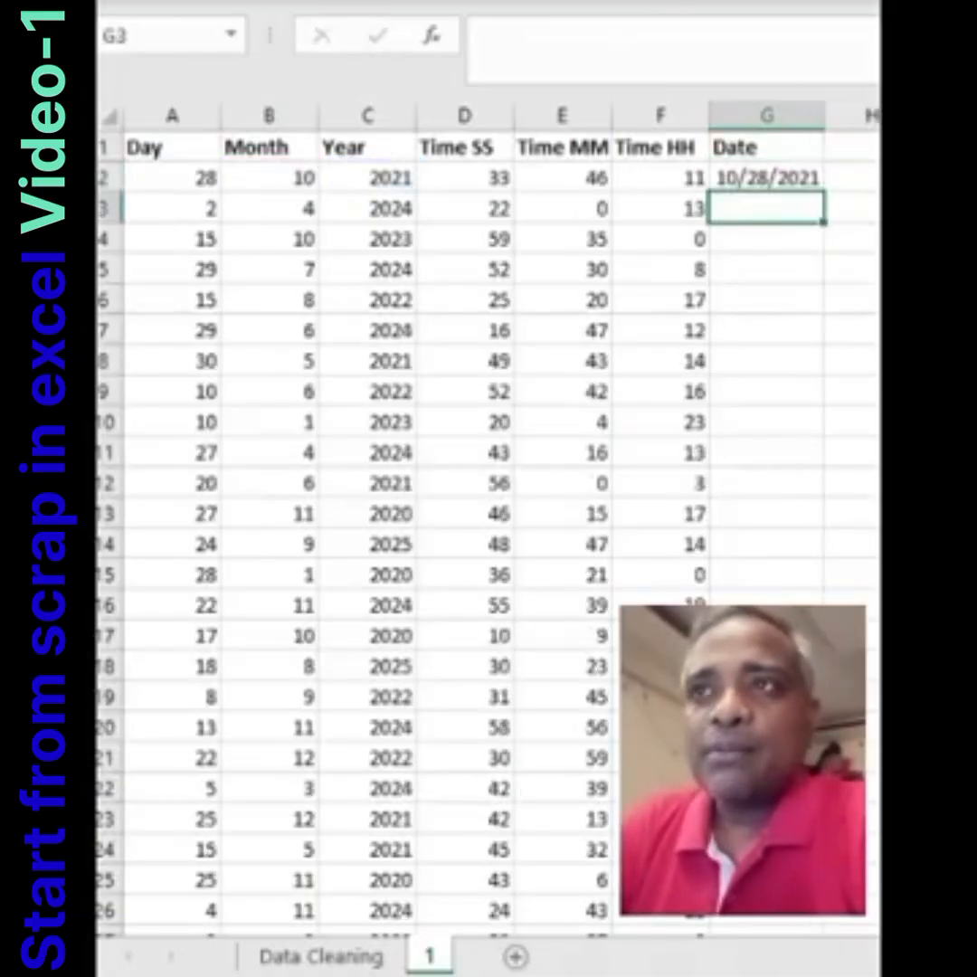
Format the whole Date column G as day, abbreviated month and four-digit year, in the style 28-Oct-2021
click(766, 177)
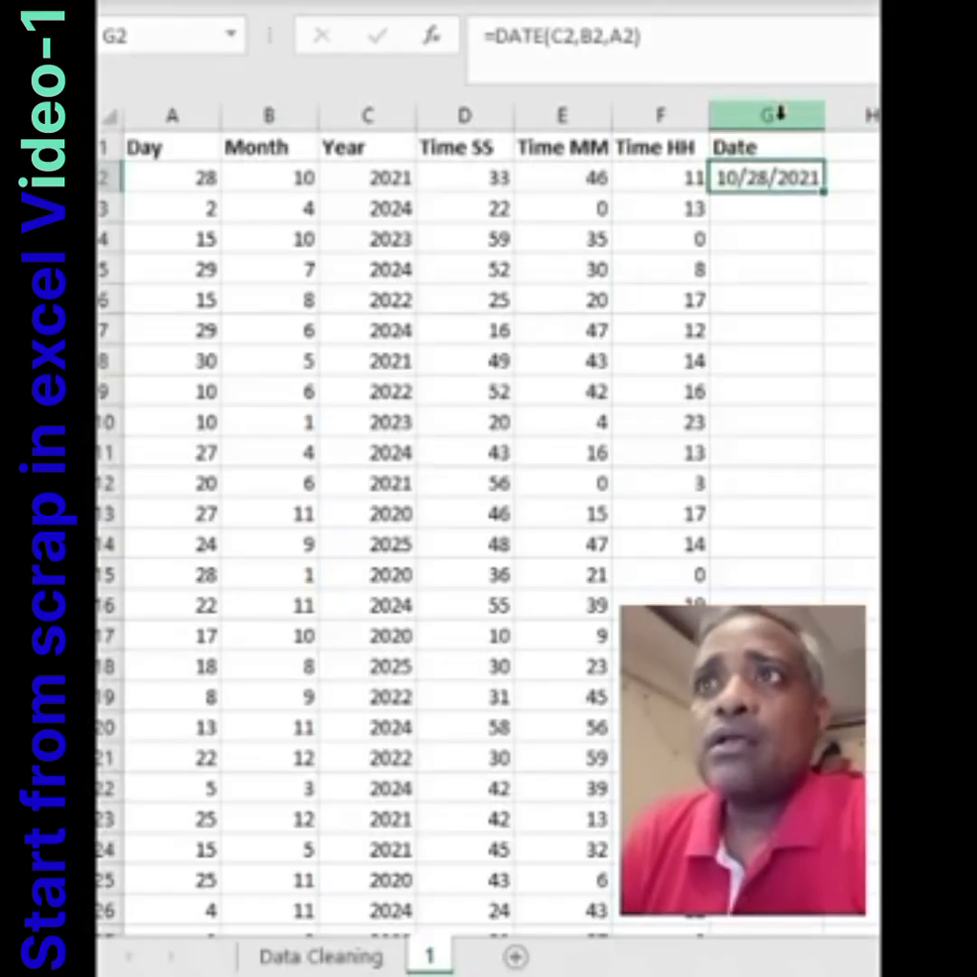
click(780, 112)
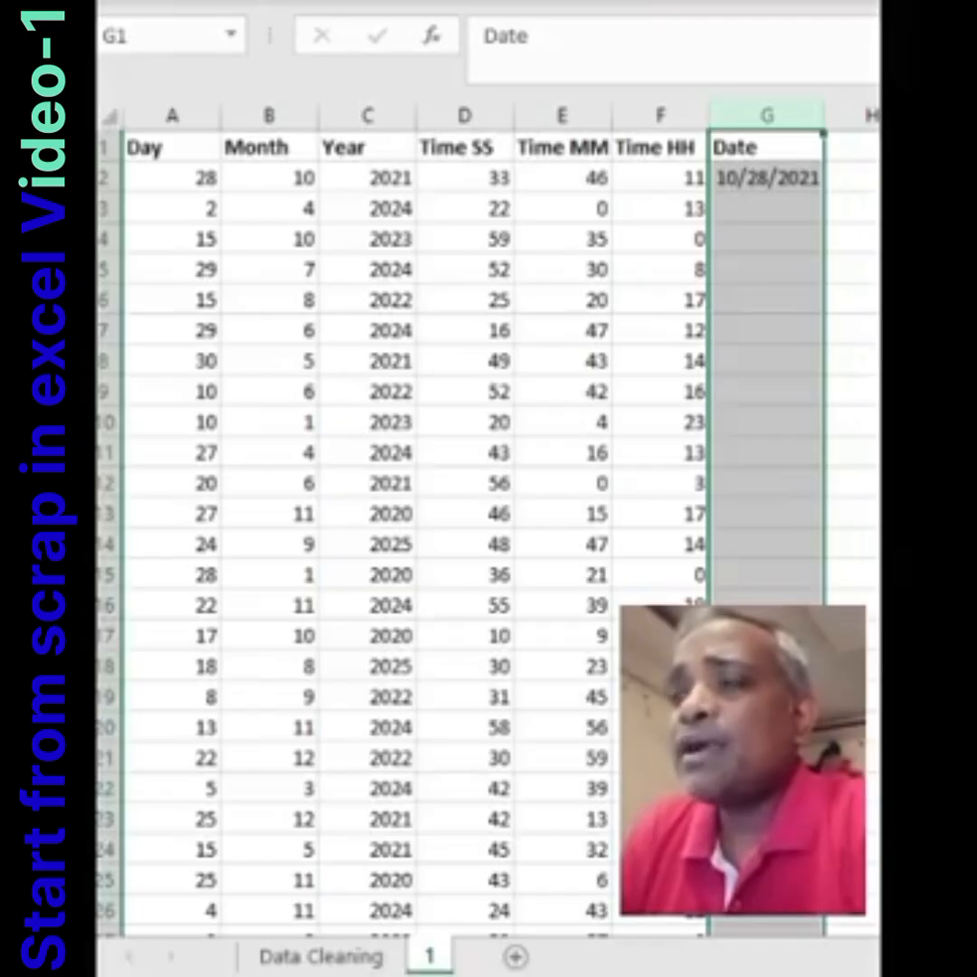
click(204, 2)
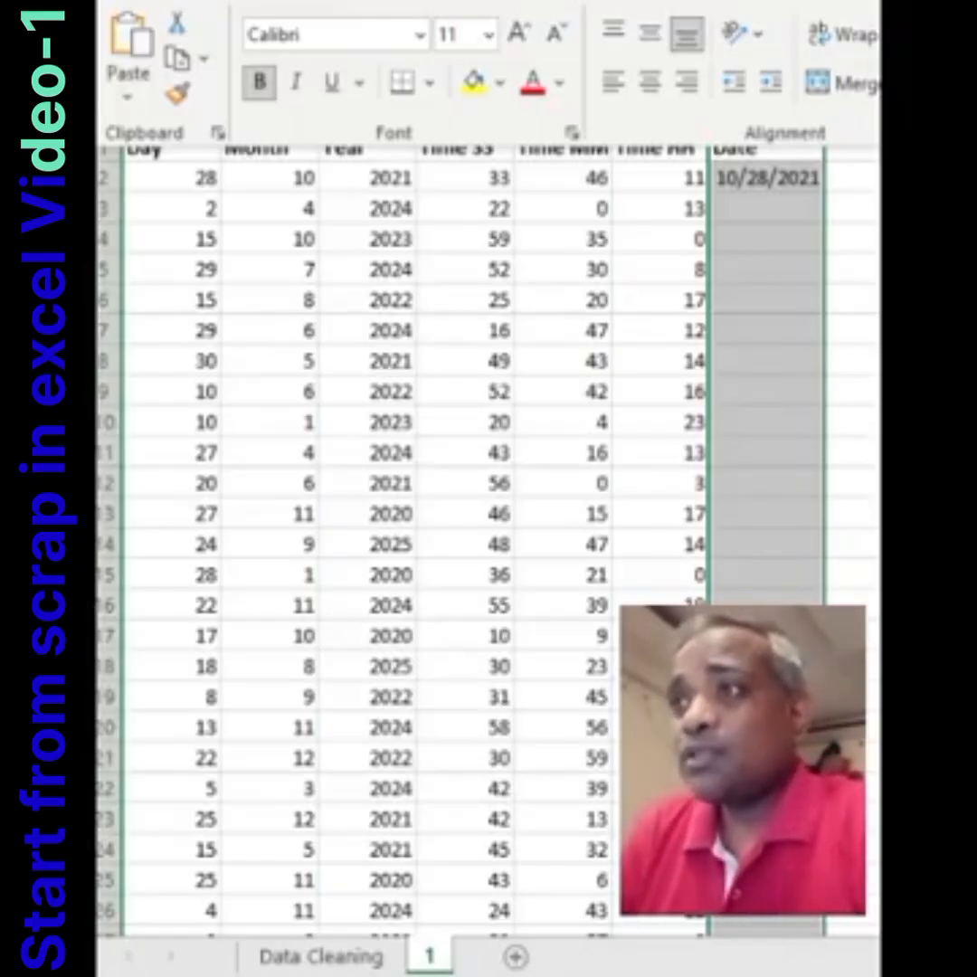
key(Escape)
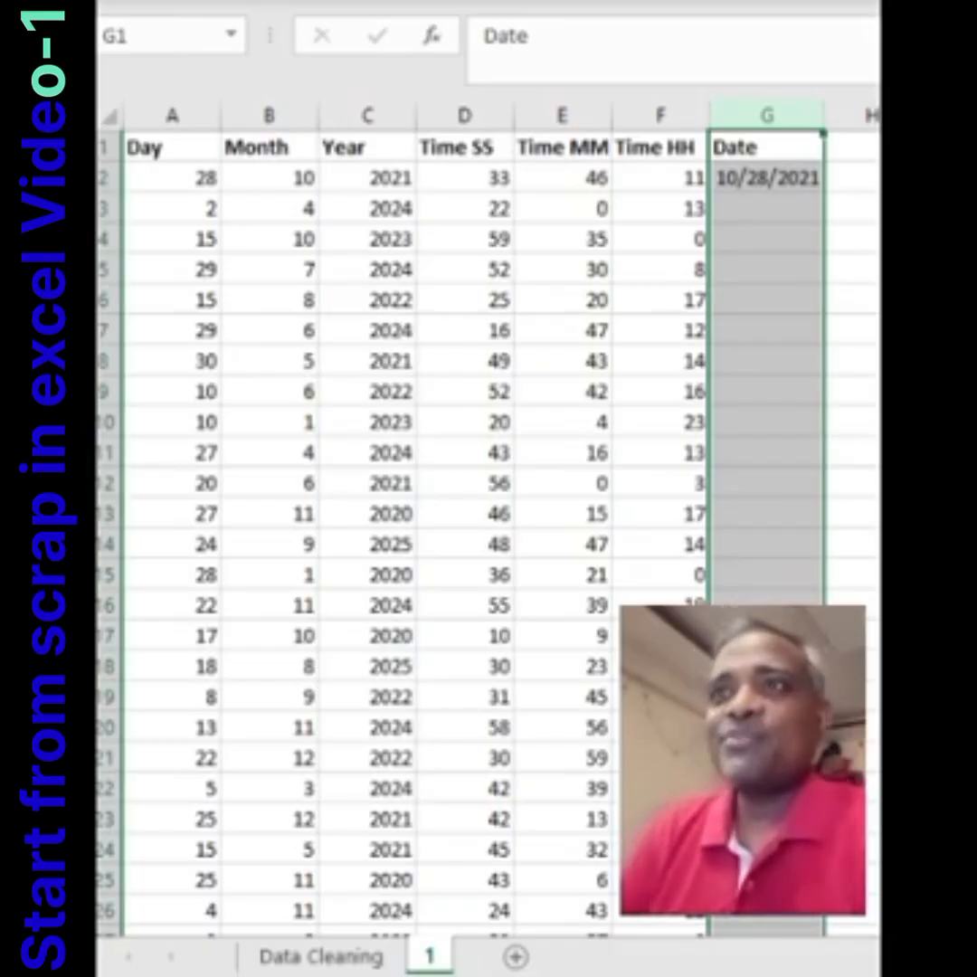
key(ctrl+shift+3)
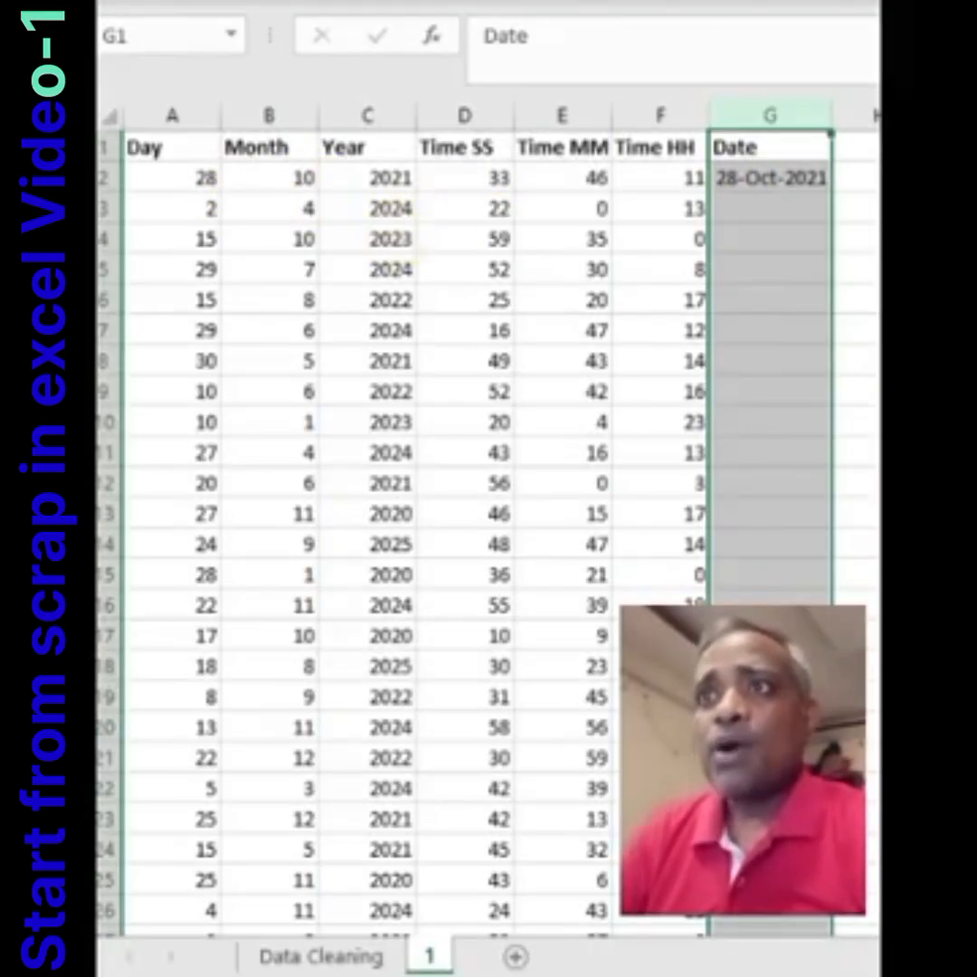
Fill the DATE formula from G2 down to G31 and fit the width of column G to its contents
key(Down)
key(Left)
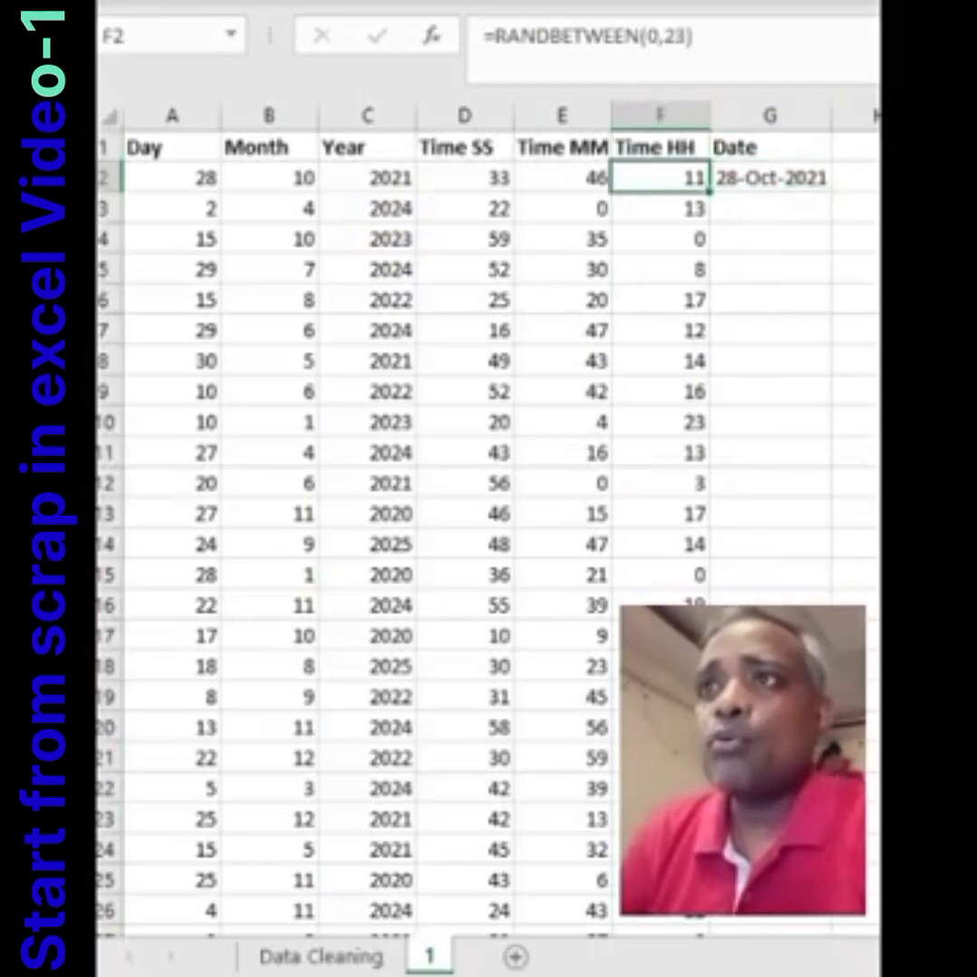
key(ctrl+Down)
key(Right)
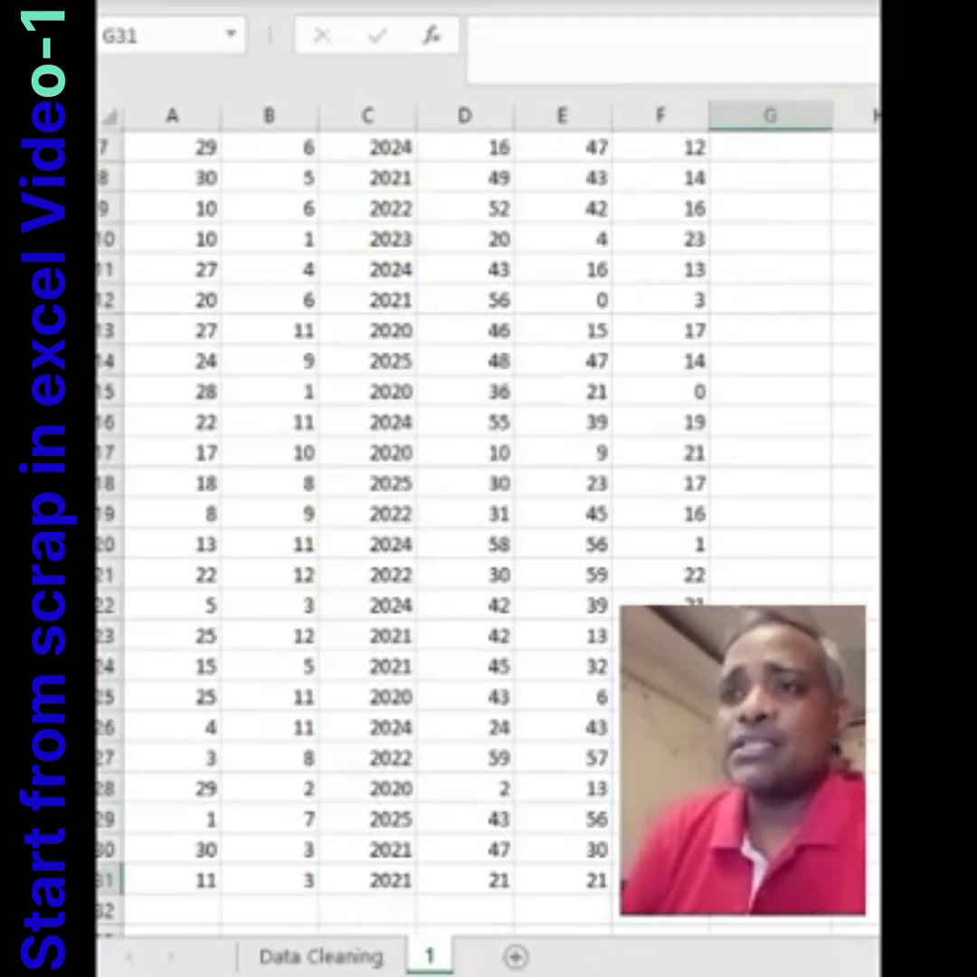
key(ctrl+shift+Up)
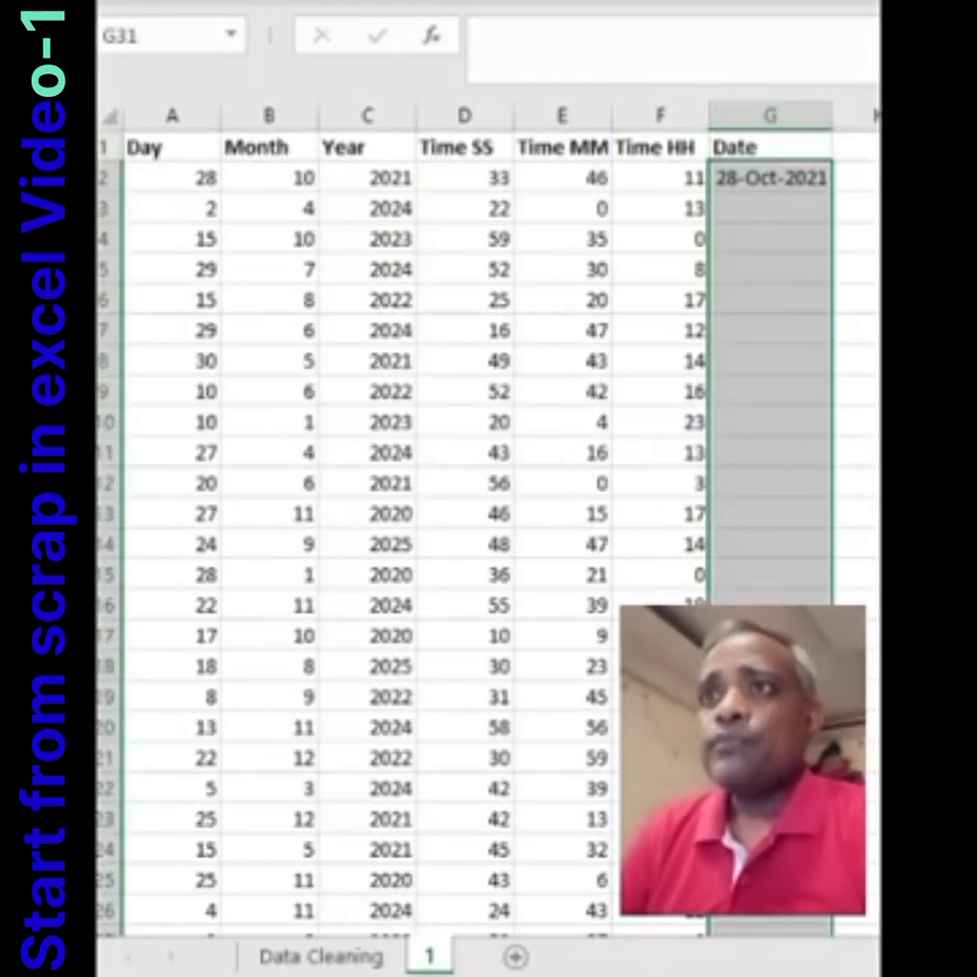
key(ctrl+d)
key(ctrl+Up)
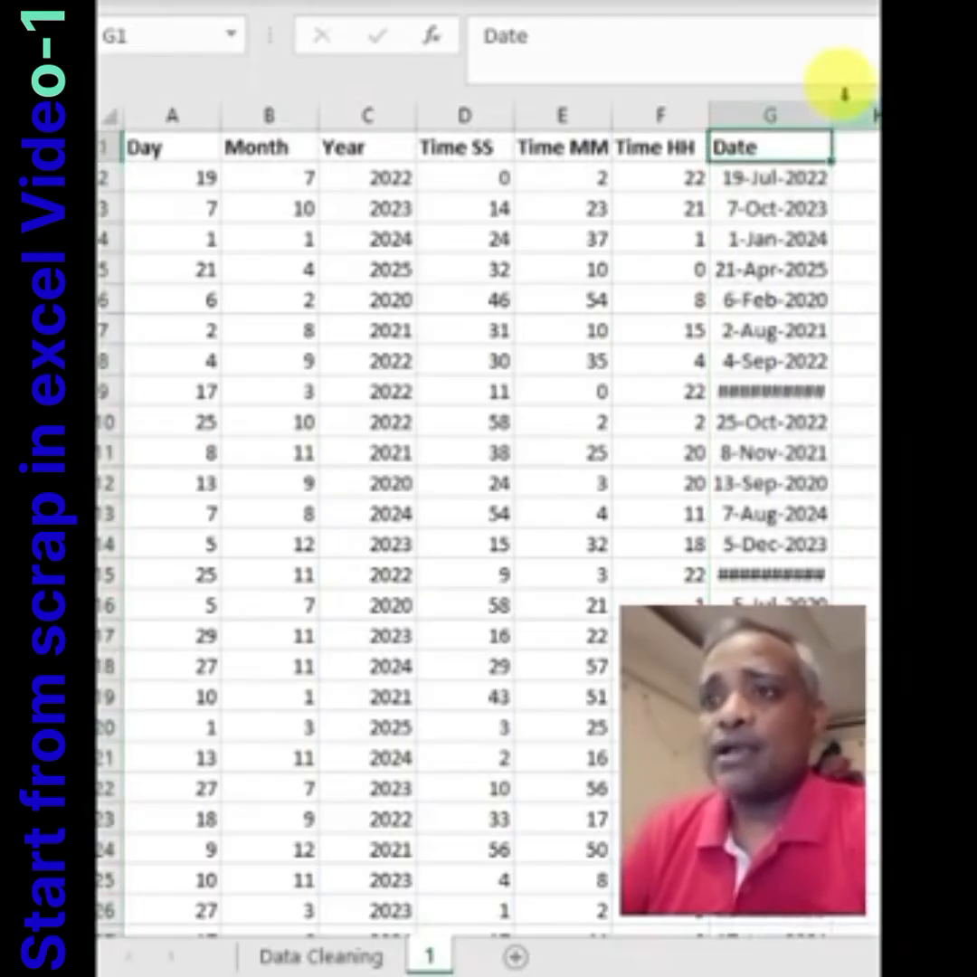
double_click(831, 107)
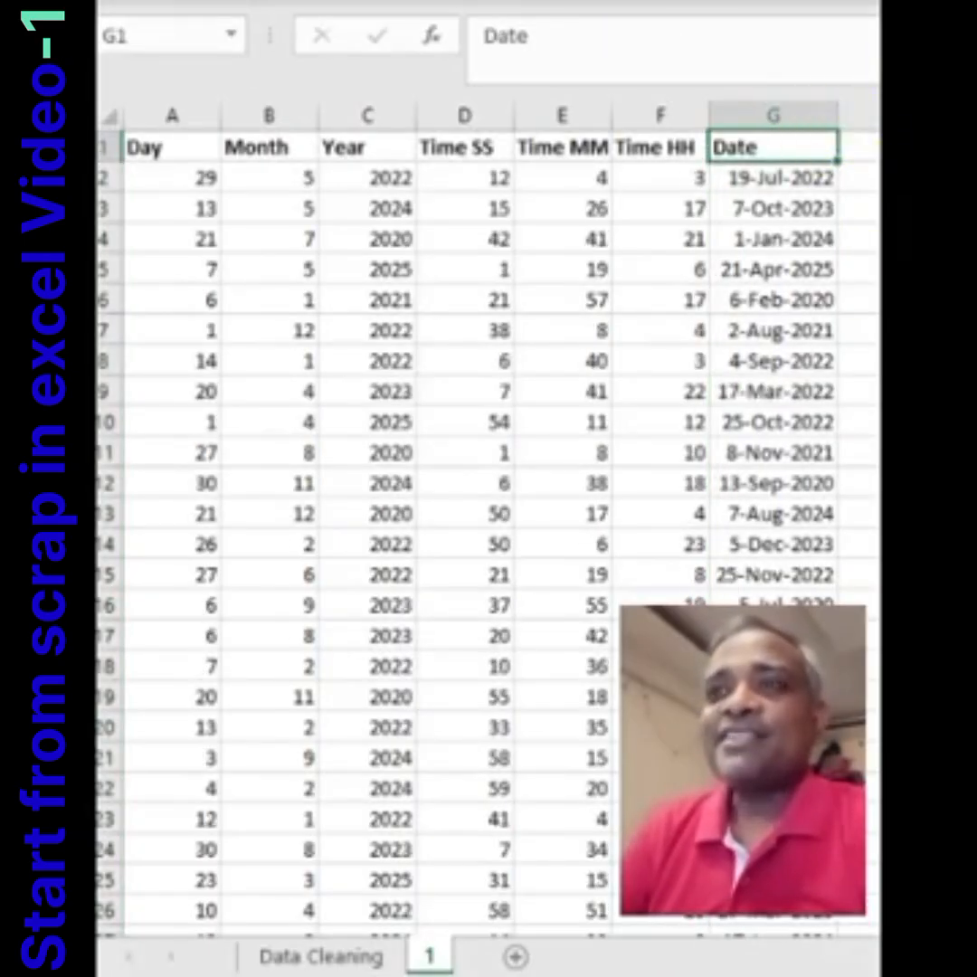
Review the dates and their DATE formulas down to the last row of column G, returning to its header
click(807, 479)
key(F9)
key(ctrl+Up)
key(Down)
key(Down)
key(Down)
key(Down)
key(Down)
key(Down)
key(Down)
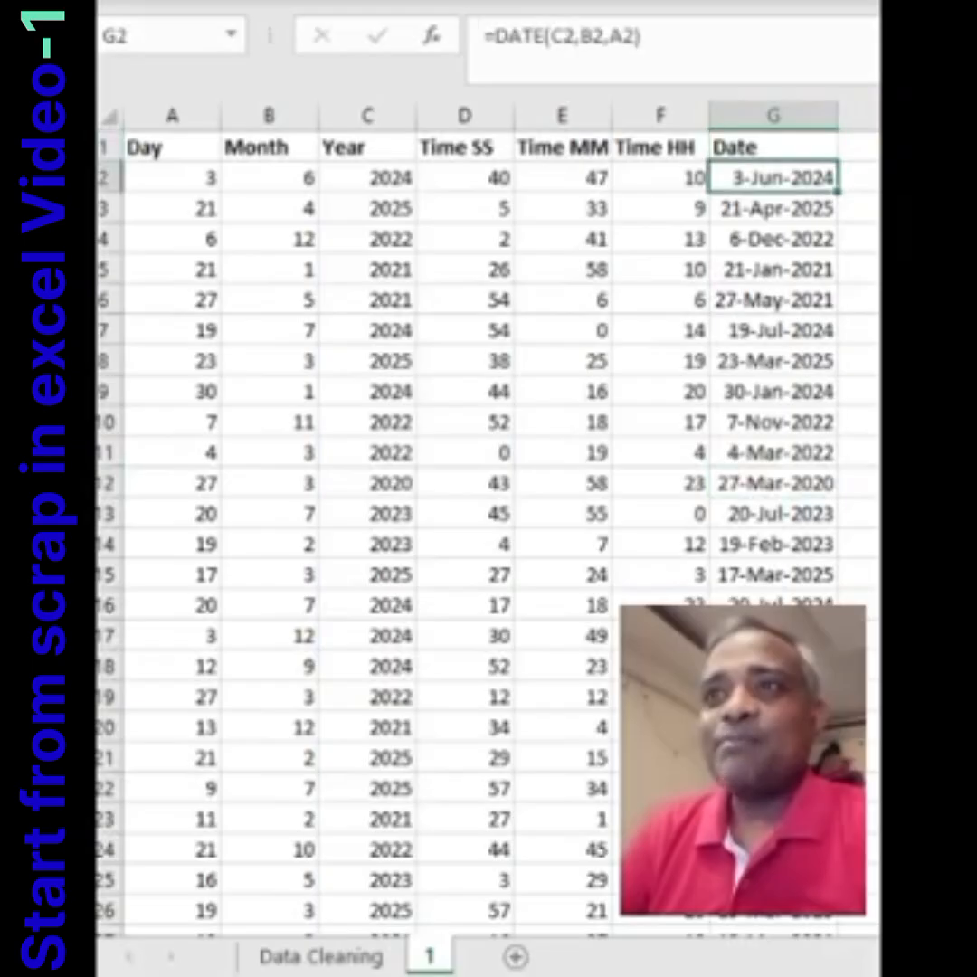
key(Down)
key(Down)
key(Down)
key(Down)
key(Down)
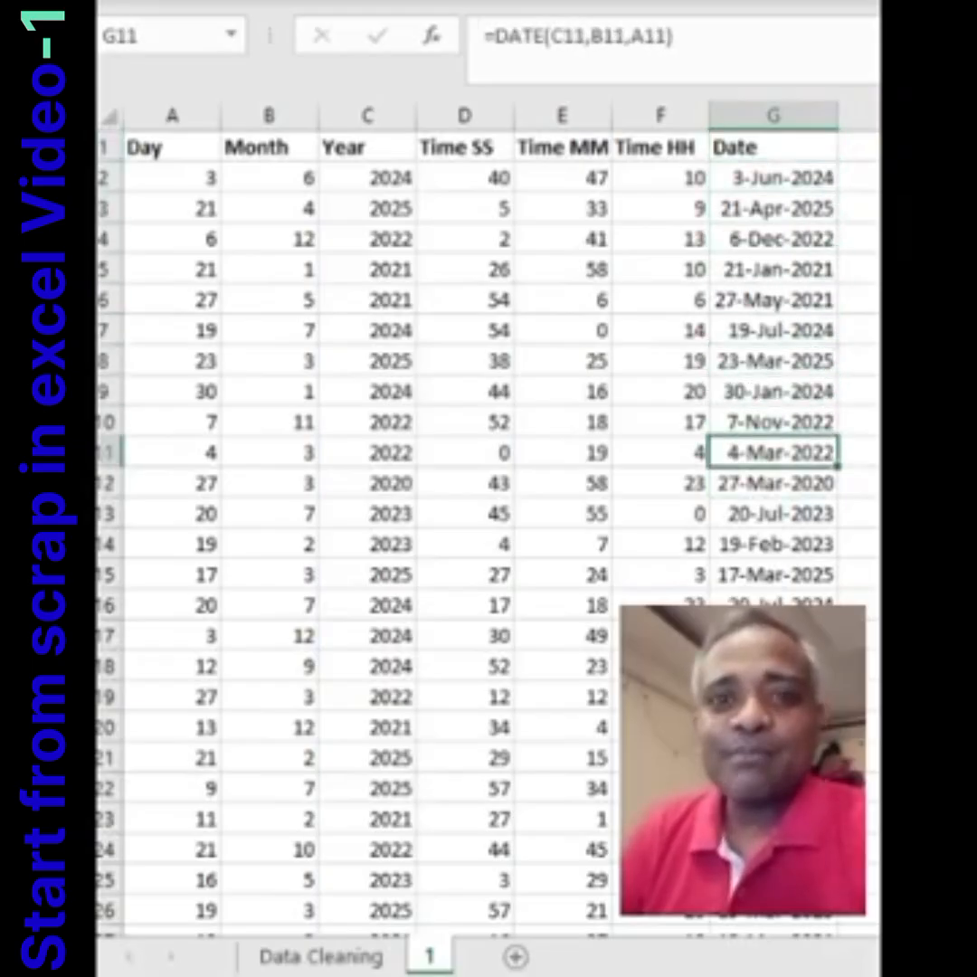
key(ctrl+Down)
key(ctrl+Up)
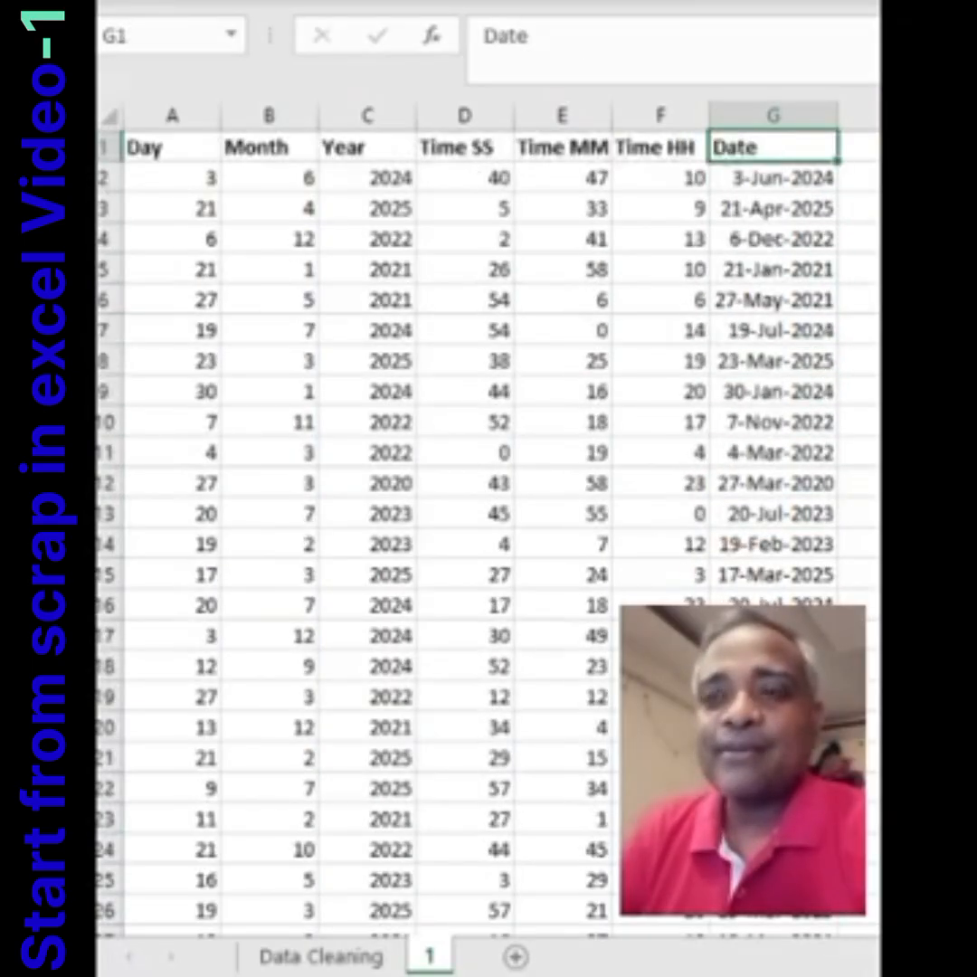
Compare the Date column's formulas with the Day, Month and Year values down to row 16 and return to G1
key(Down)
key(Down)
key(Down)
key(Down)
key(Down)
key(Down)
key(Down)
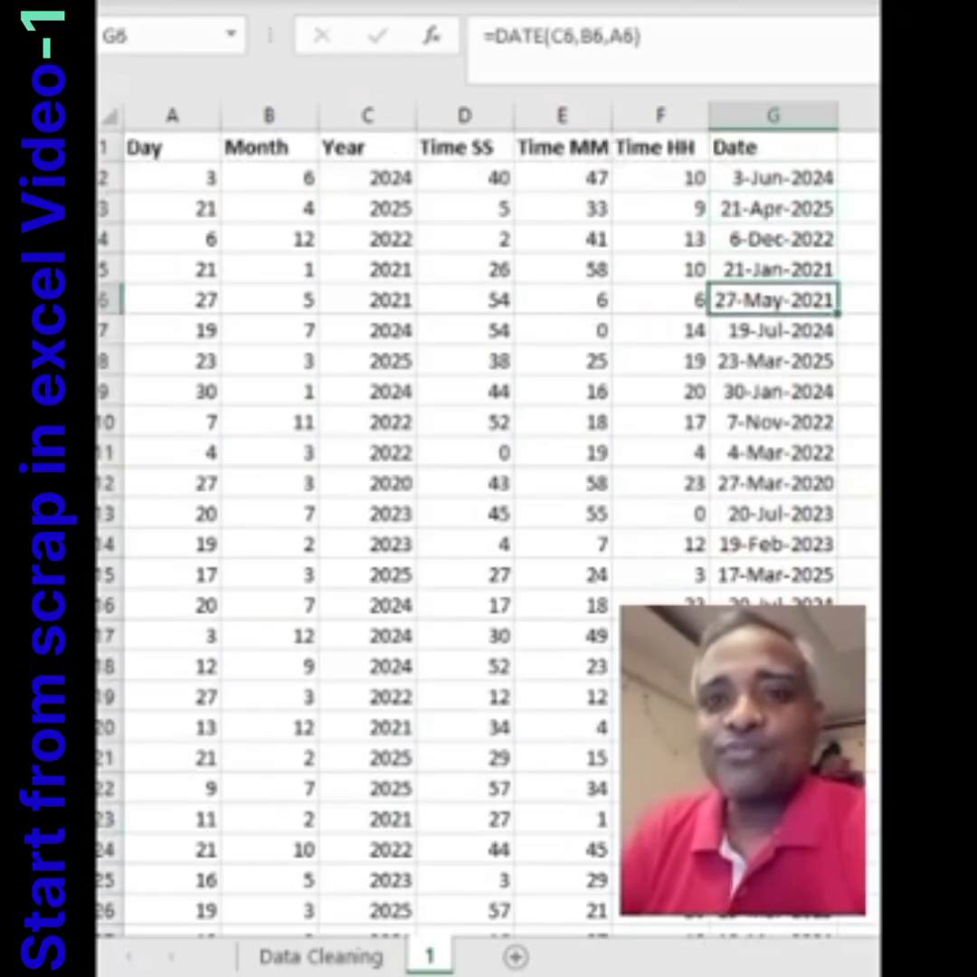
key(Down)
key(Down)
key(Down)
key(Down)
key(Down)
key(Down)
key(Down)
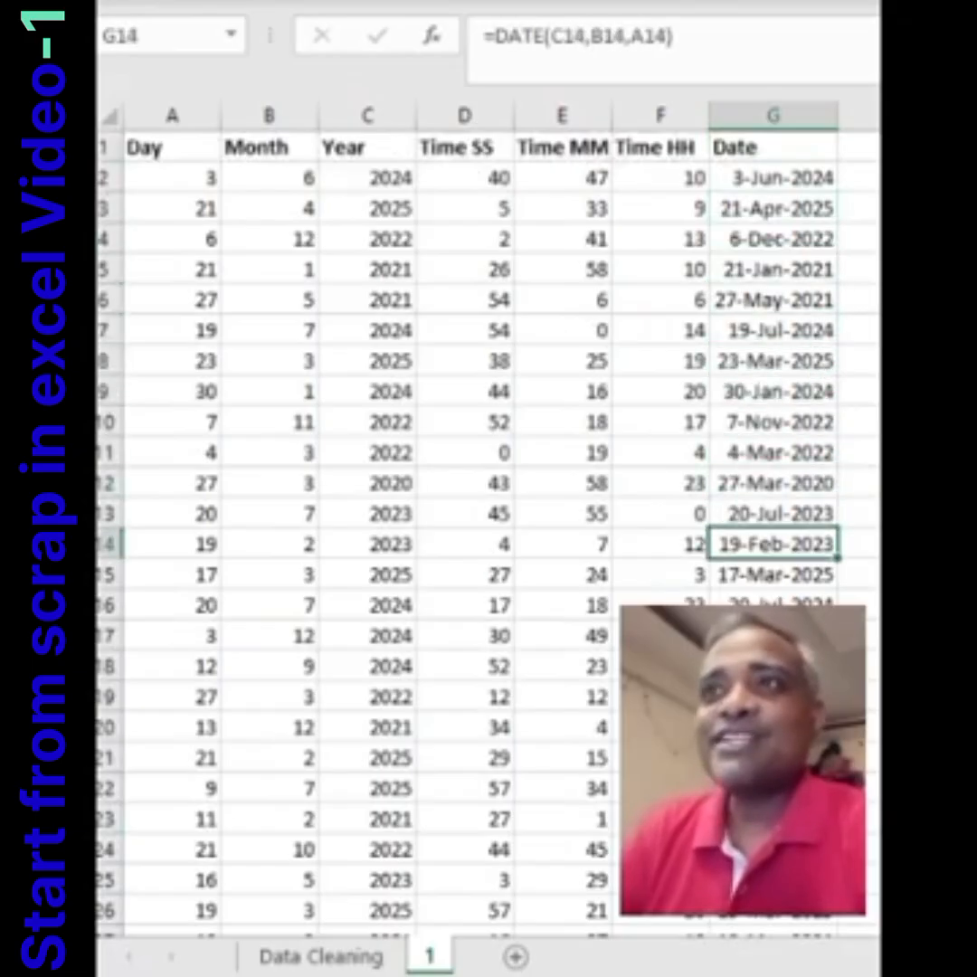
key(Down)
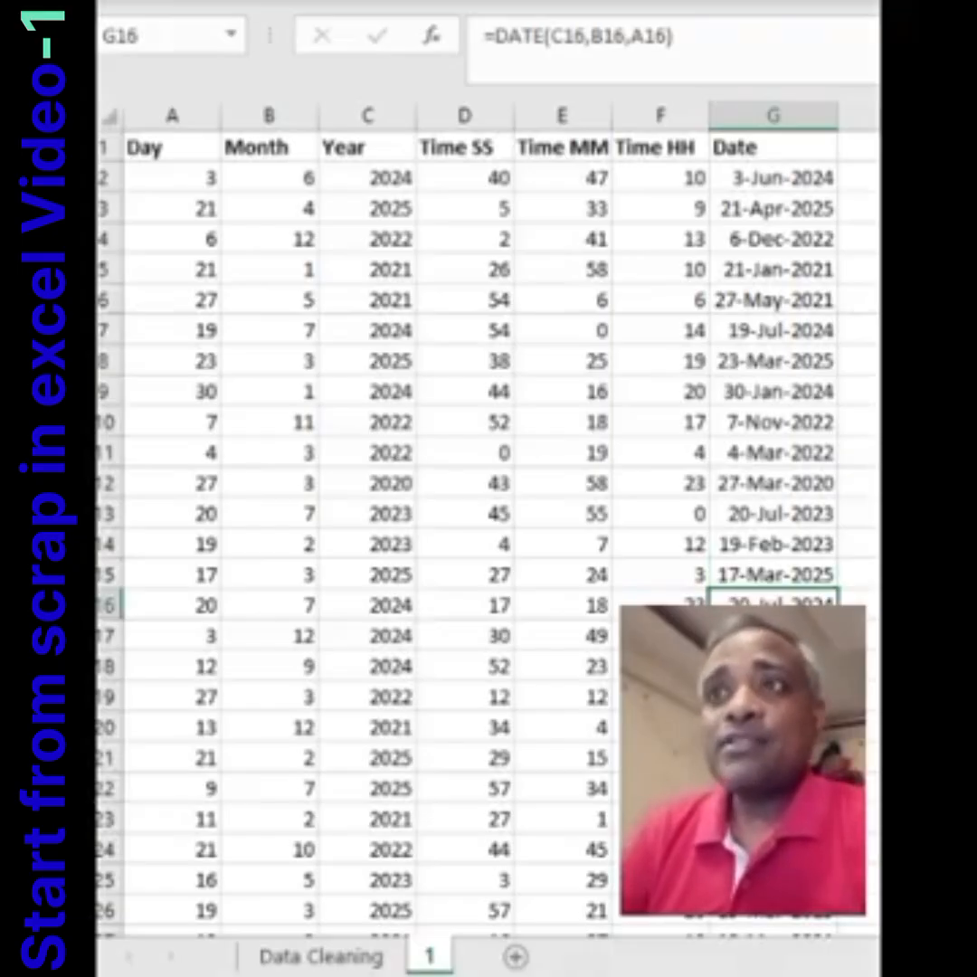
key(ctrl+Up)
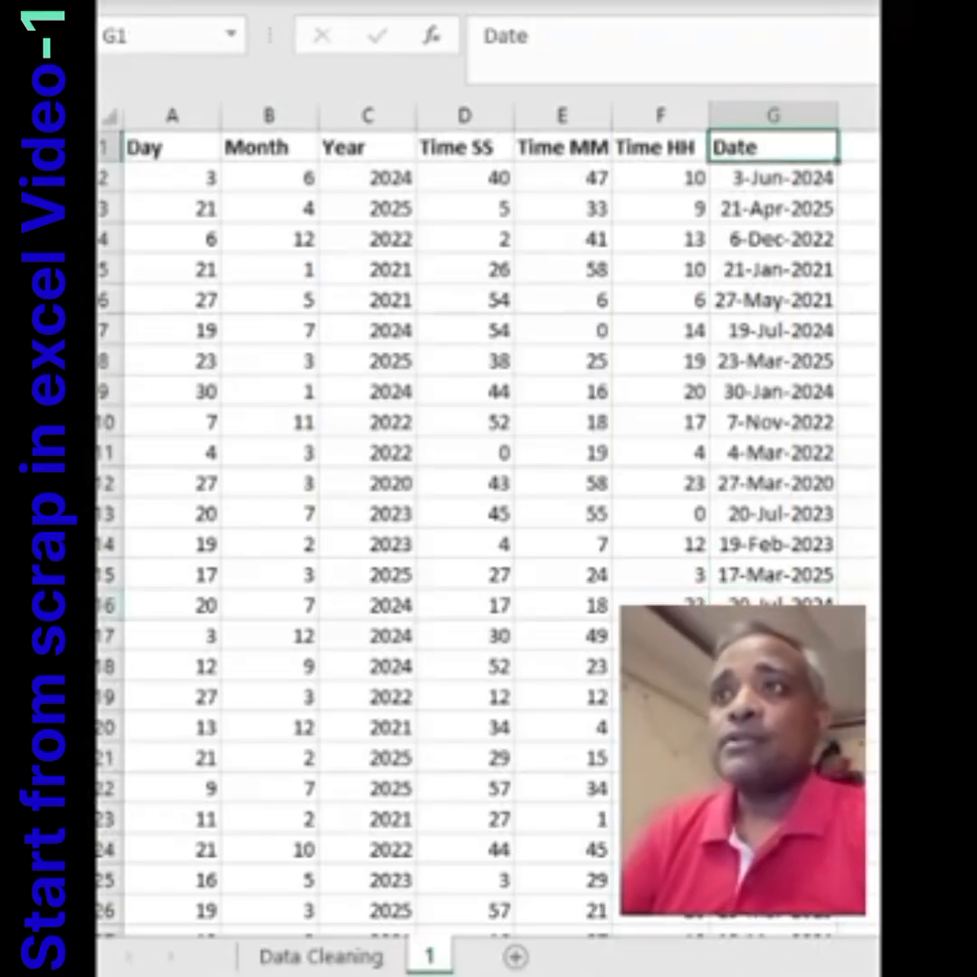
Check the end of the Date column and the empty header cell H1 beside it, returning to G1
key(Down)
key(Down)
key(Down)
key(ctrl+Down)
key(Down)
key(ctrl+Up)
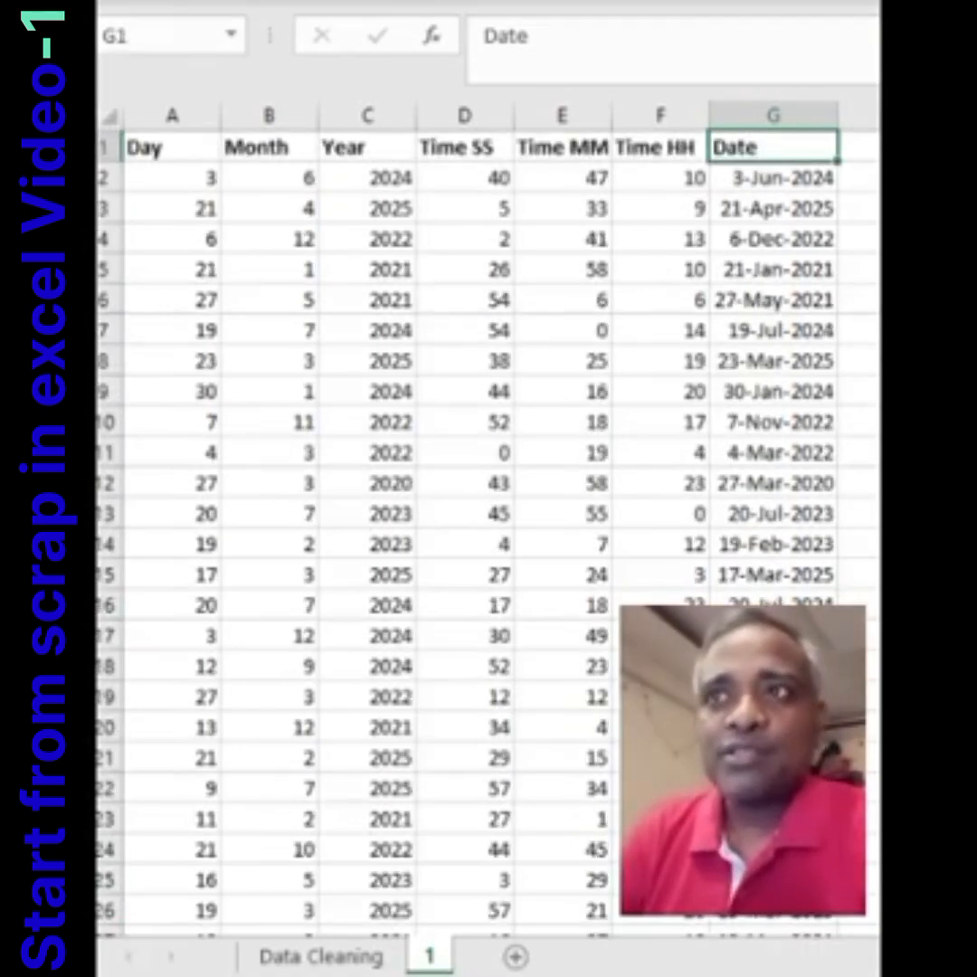
key(Right)
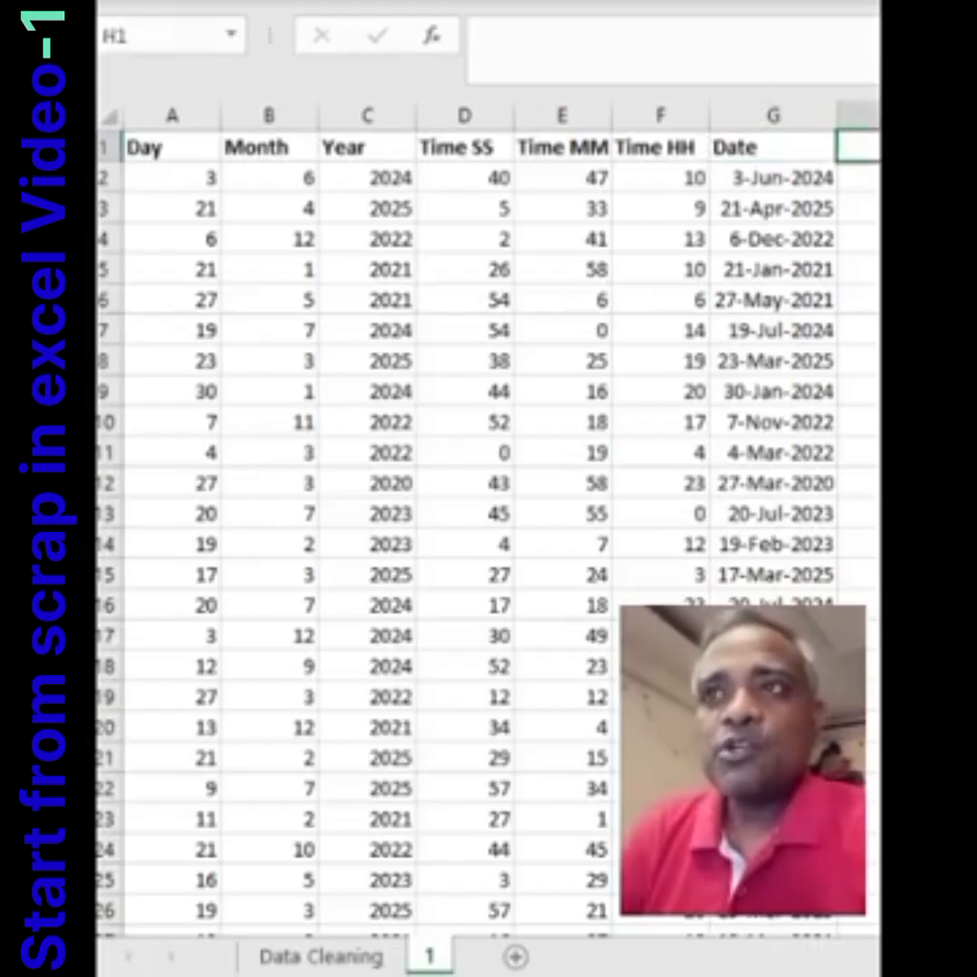
key(Left)
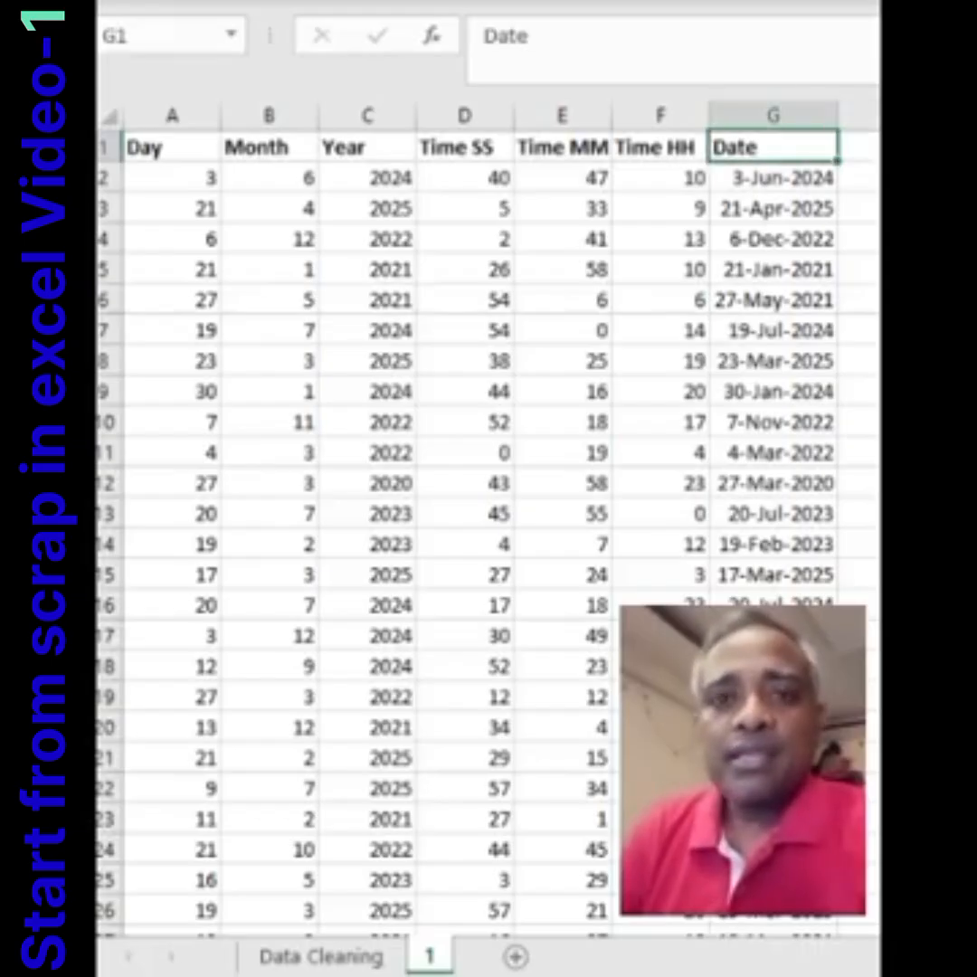